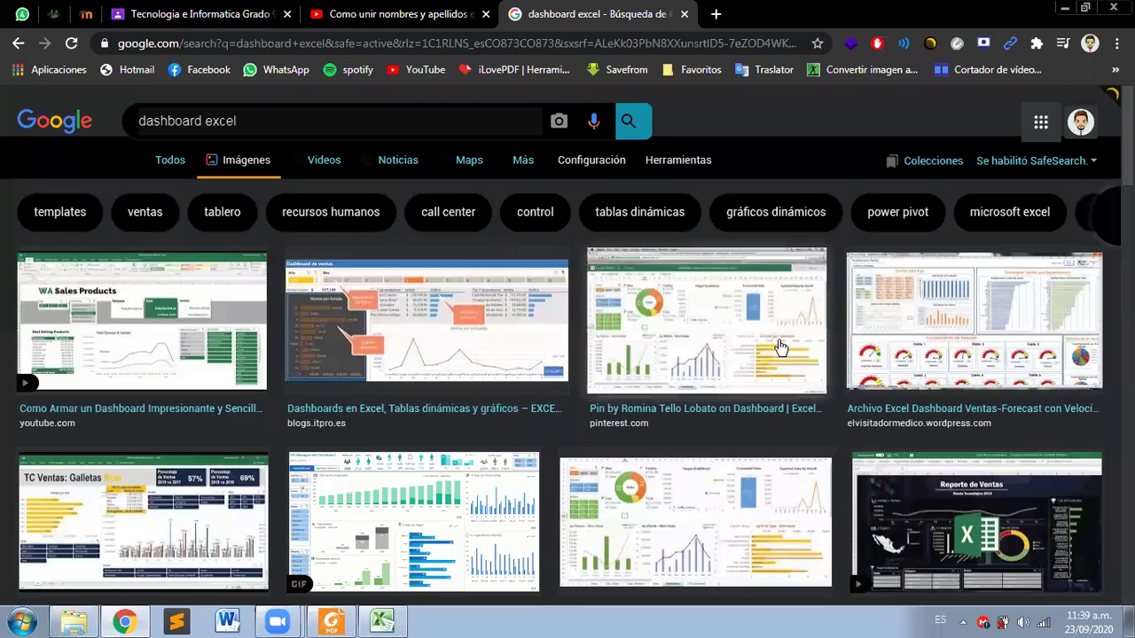
Step: Examine the Excel dashboard example images in the search results, including the enlarged sales forecast dashboard with gauges
scroll(240, 403, "down", 2)
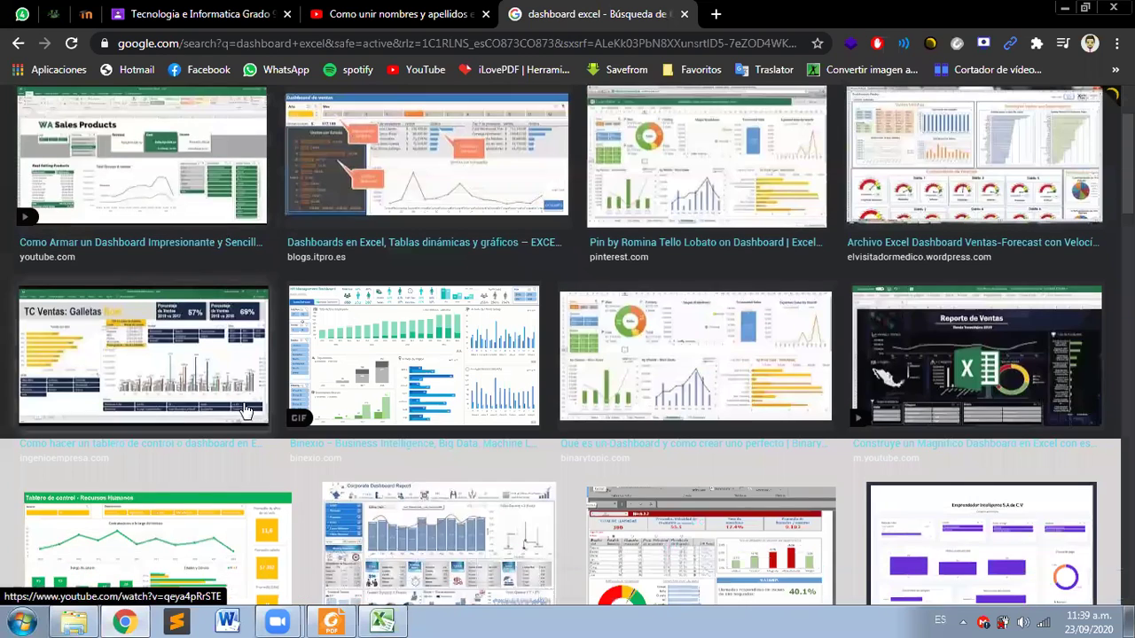
scroll(206, 352, "up", 1)
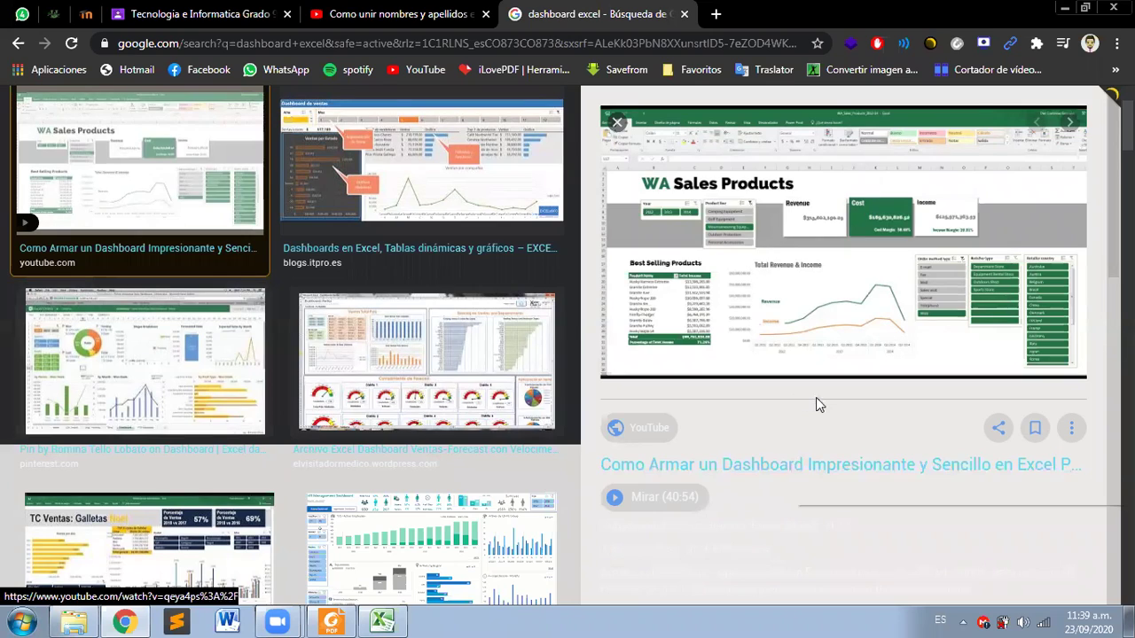
scroll(815, 399, "up", 1)
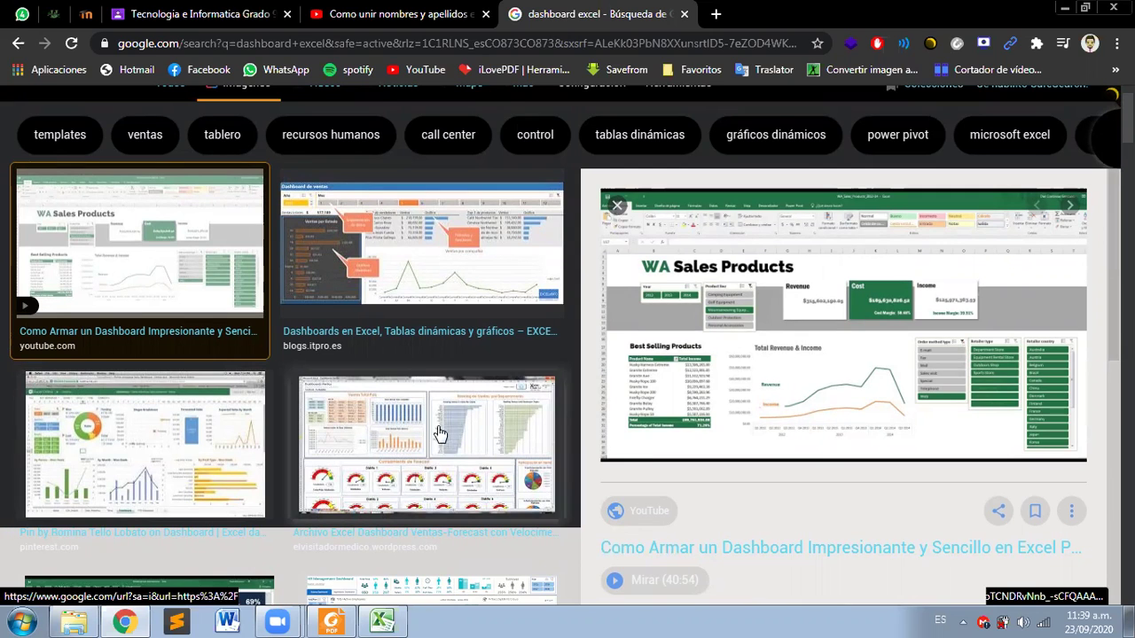
scroll(440, 434, "down", 2)
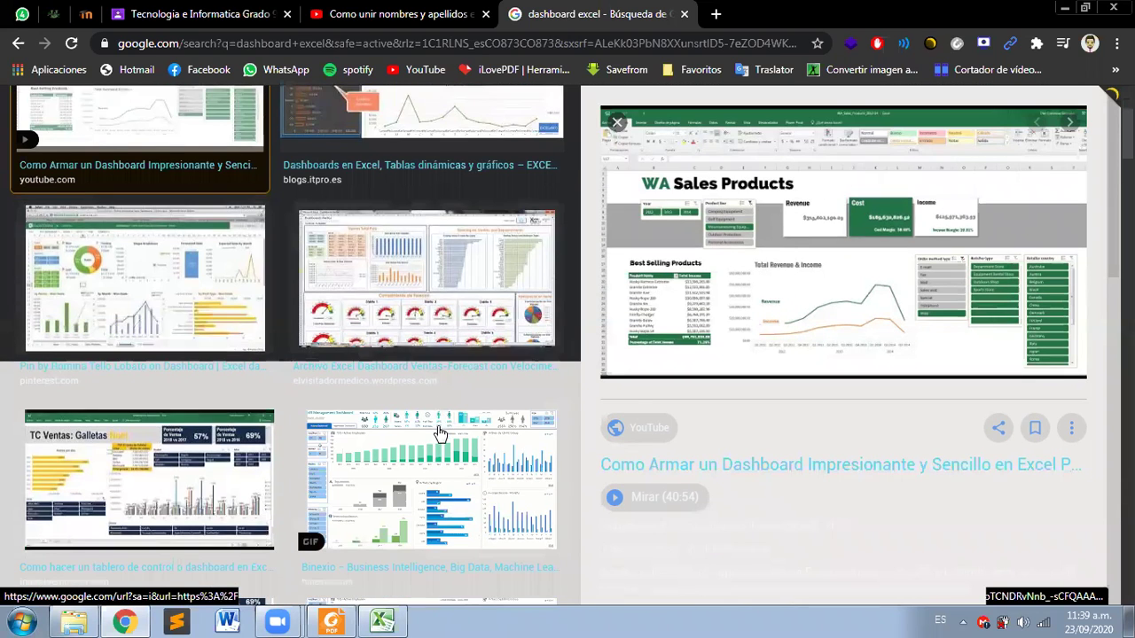
scroll(440, 433, "up", 2)
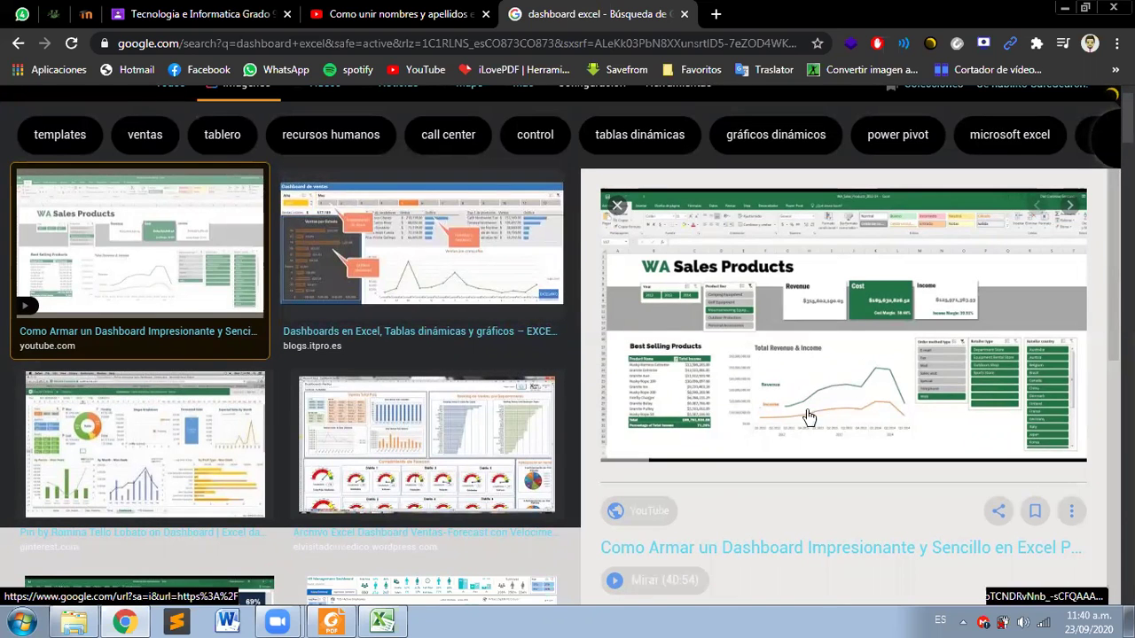
scroll(325, 506, "down", 2)
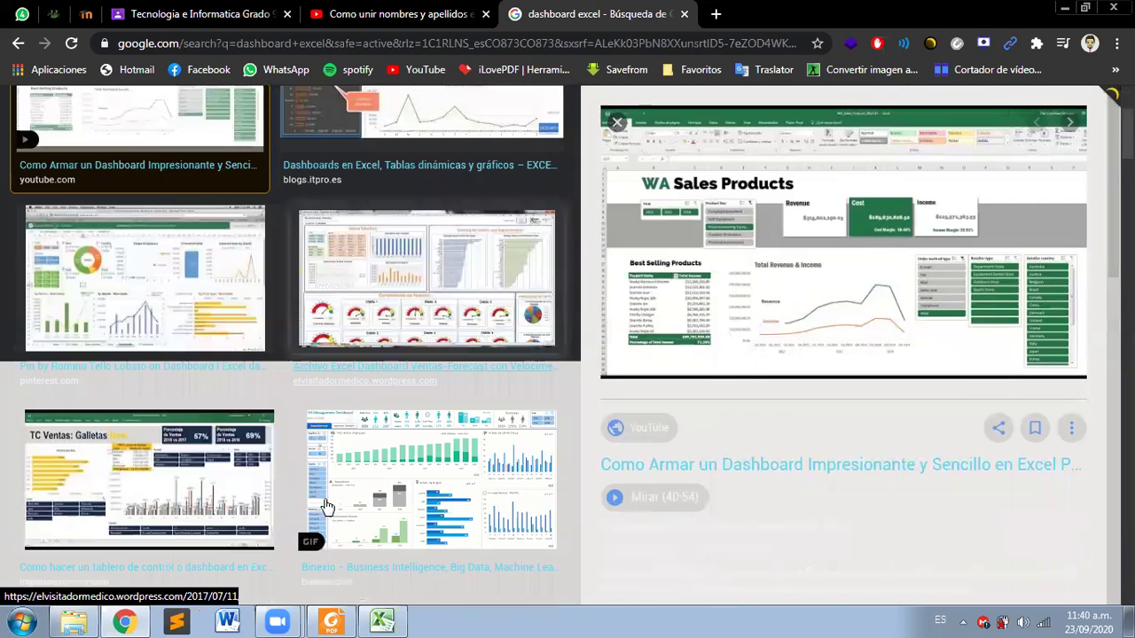
scroll(553, 401, "up", 3)
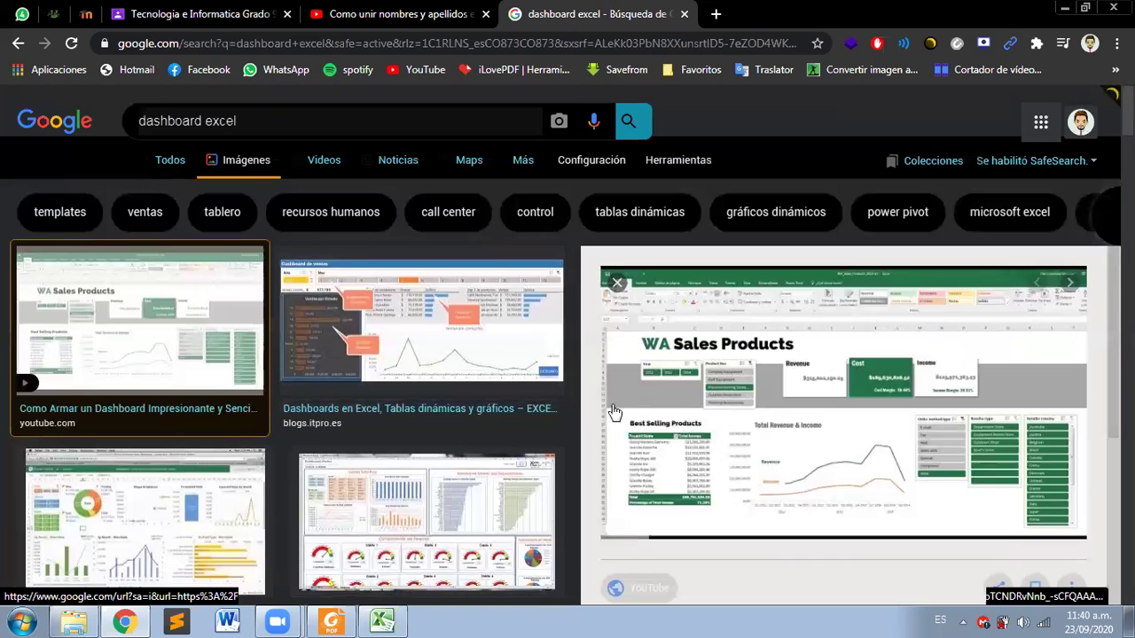
scroll(660, 306, "down", 1)
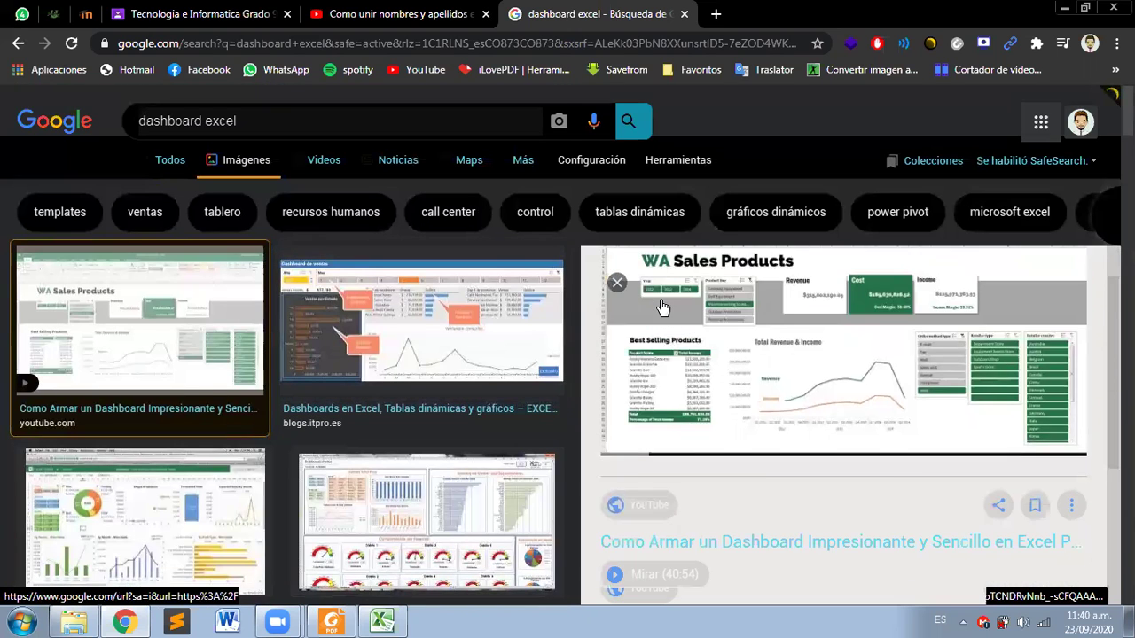
left_click(443, 388)
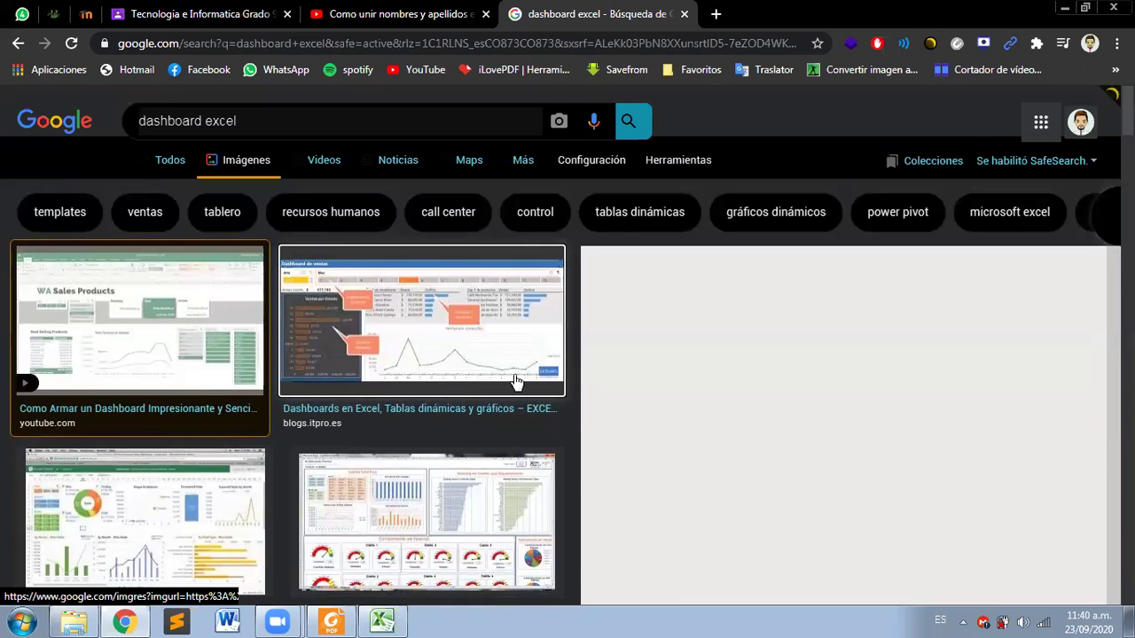
left_click(432, 415)
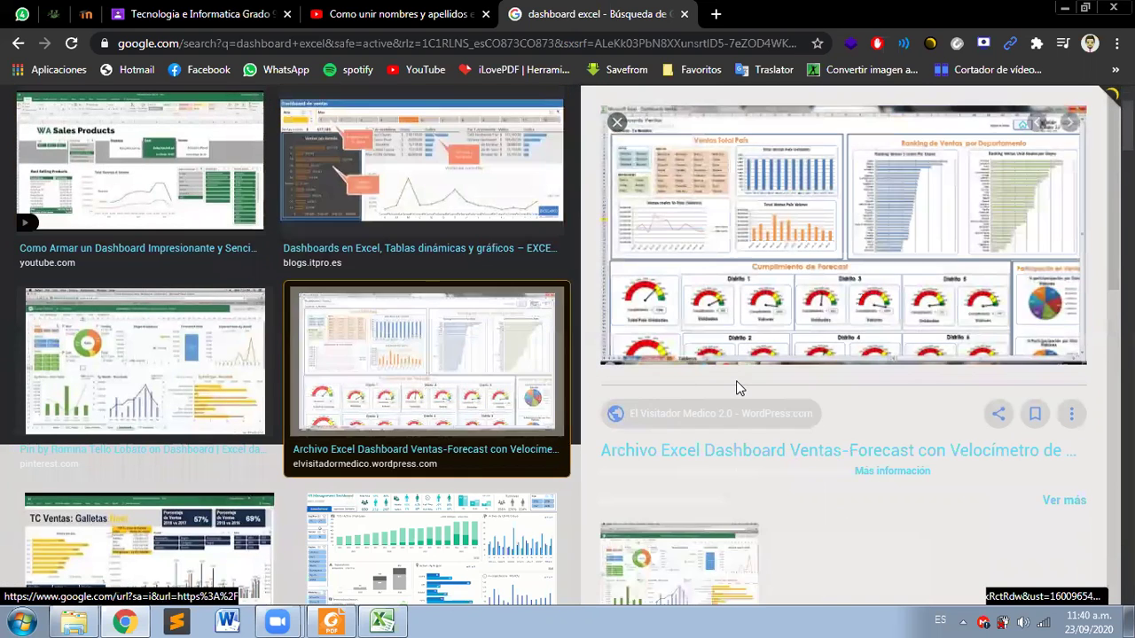
scroll(735, 387, "up", 2)
Step: Show all result types for the dashboard excel search and skim the videos and related questions
left_click(166, 160)
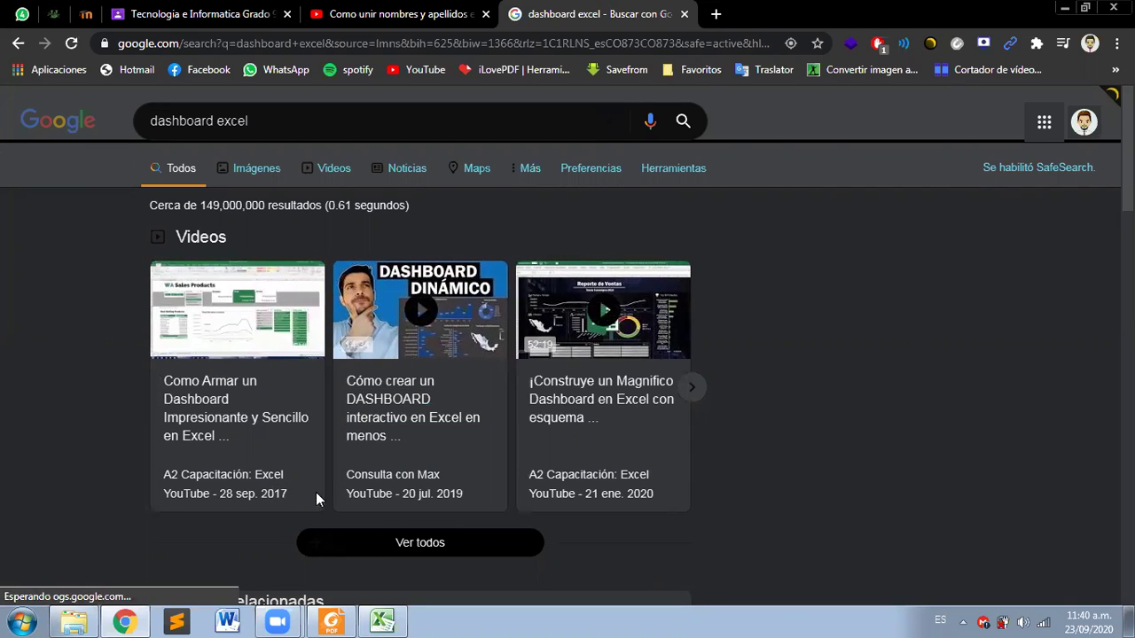
scroll(816, 500, "down", 2)
scroll(818, 499, "up", 2)
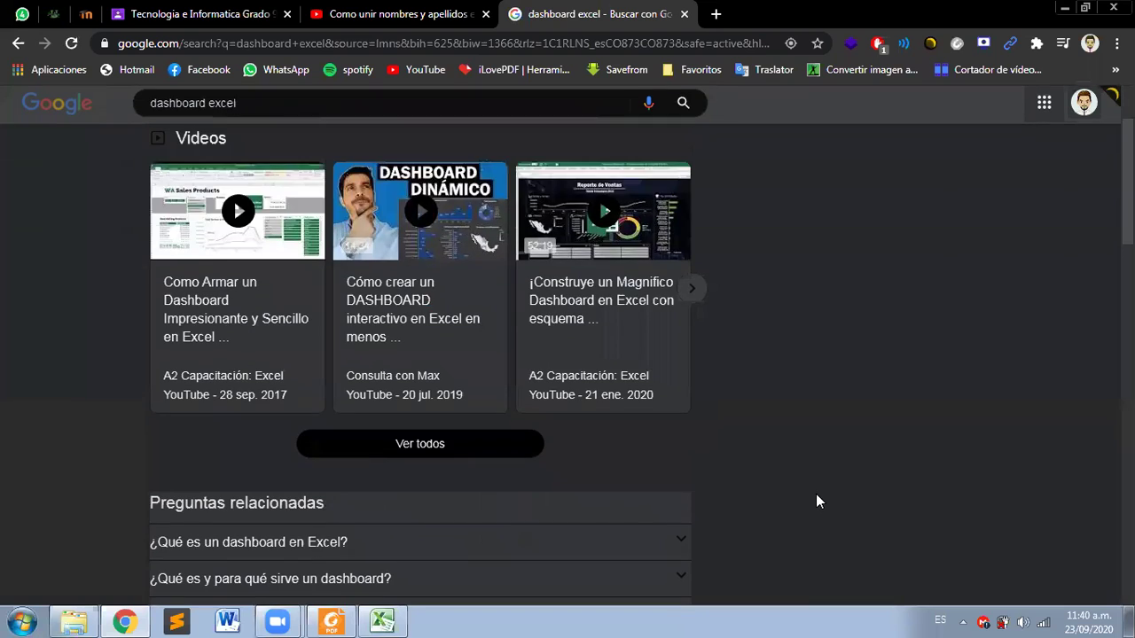
Step: Switch to the Notas y actividades Informat workbook in Excel and review individual student rows on the grade 9 sheet
mouse_move(126, 621)
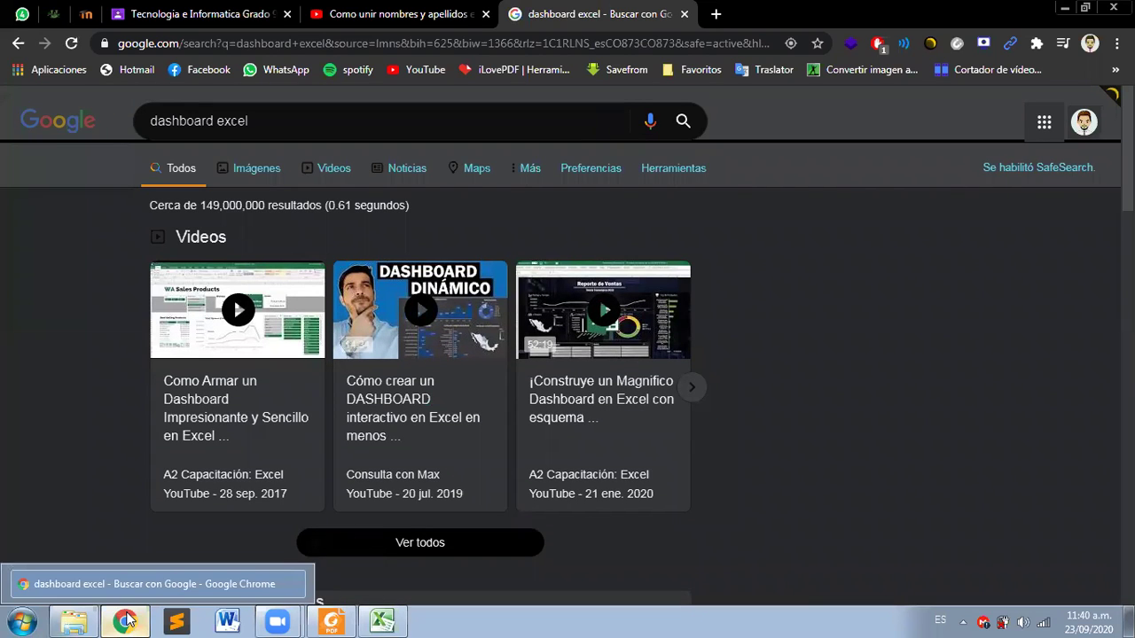
left_click(391, 621)
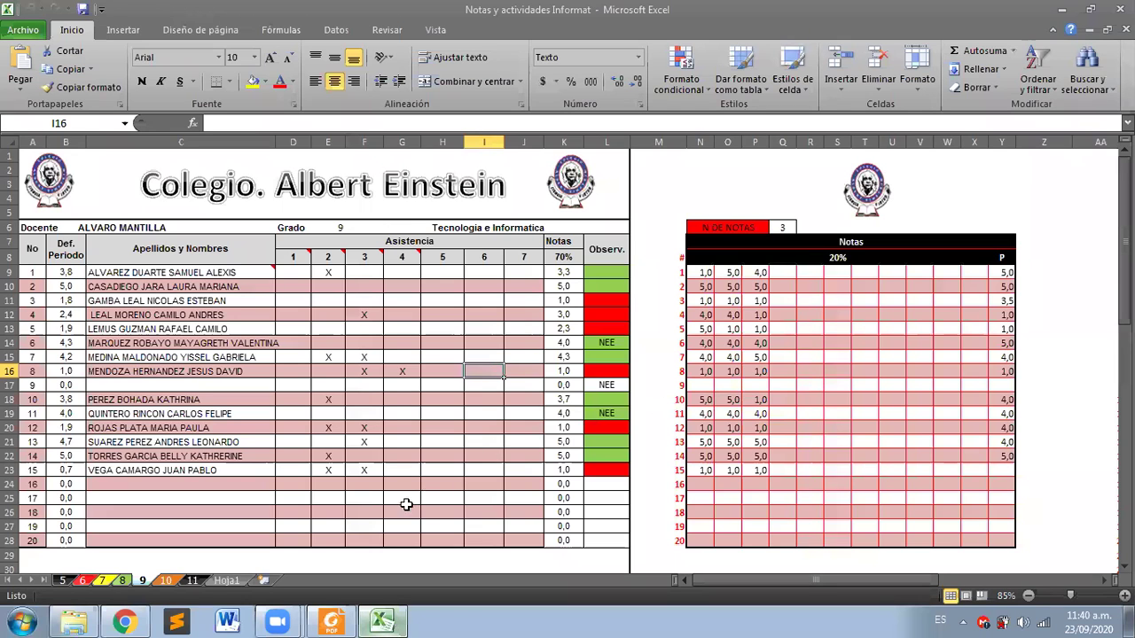
left_click_drag(66, 301, 263, 300)
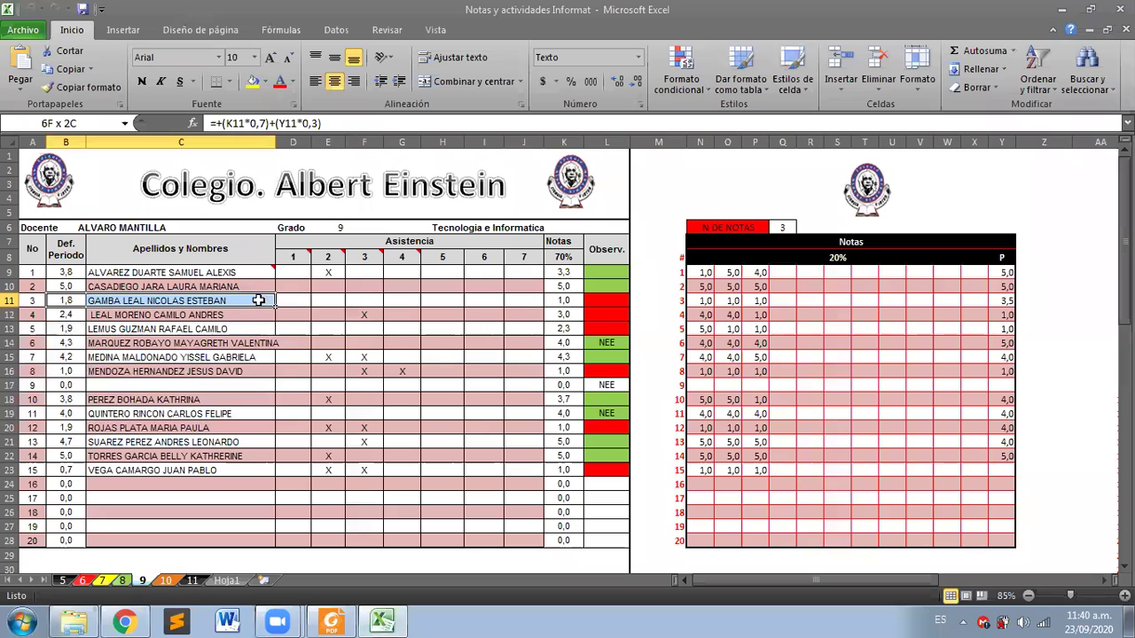
left_click(256, 324)
left_click(255, 311)
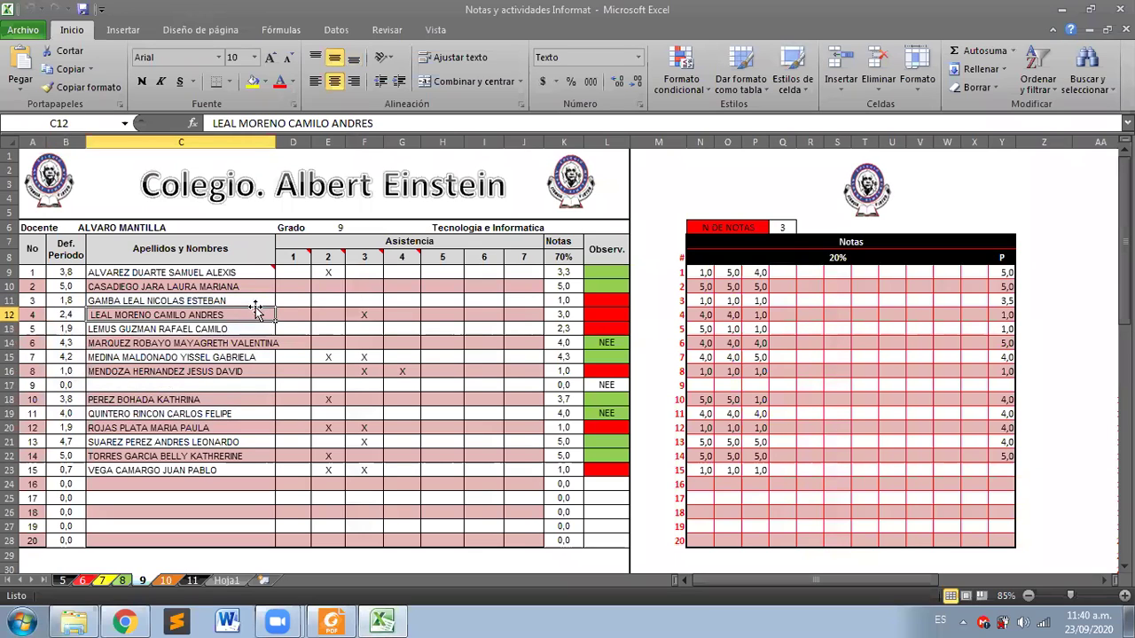
left_click(234, 384)
left_click(232, 371)
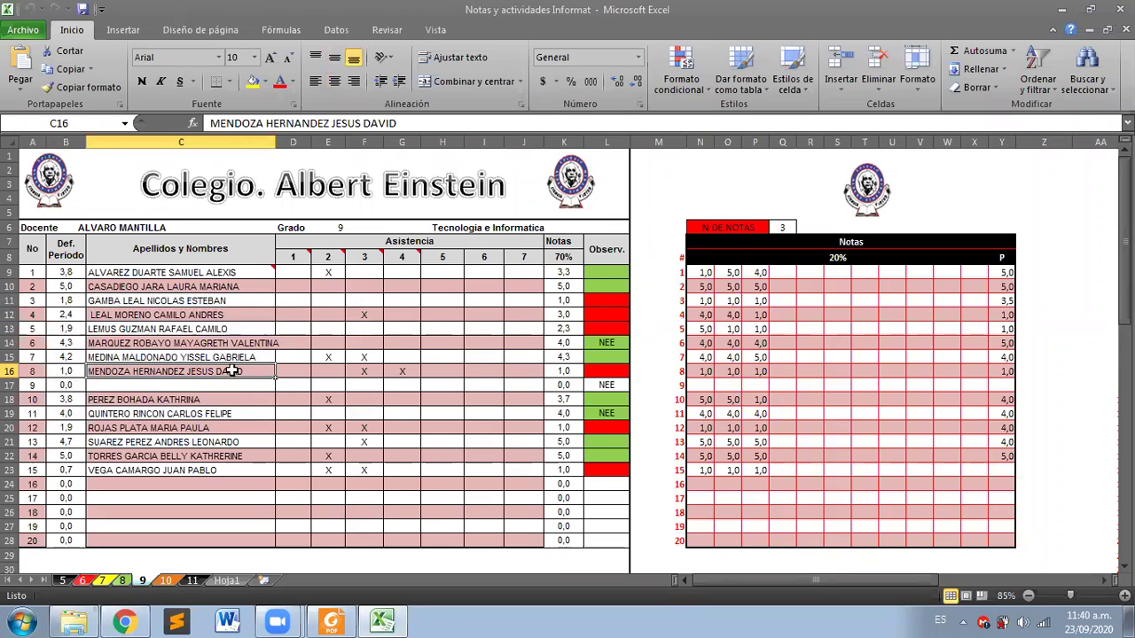
left_click(241, 329)
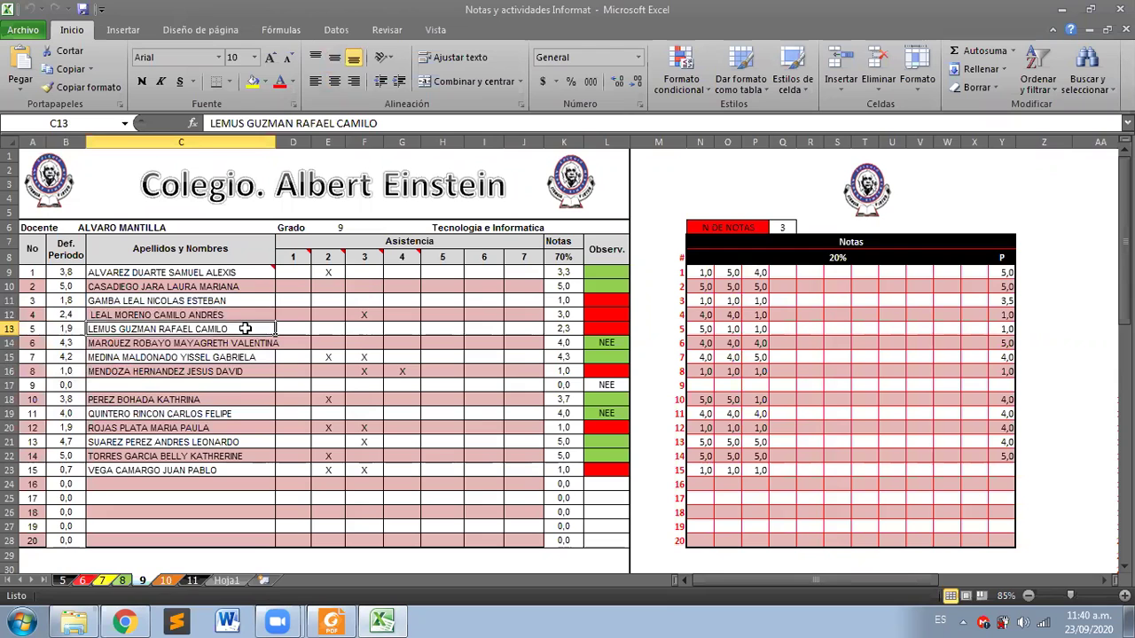
left_click(220, 302)
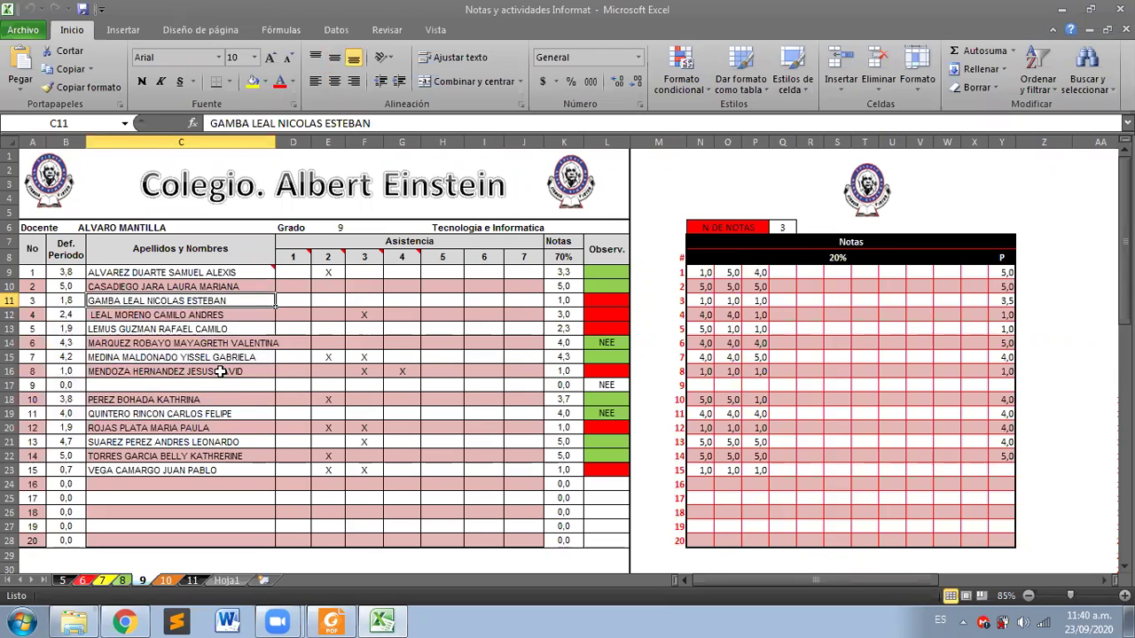
Step: Check the weekly topics and their COMPROMISO marks in 9.pdf in Foxit Reader, and return to the Excel grade sheet
left_click(333, 618)
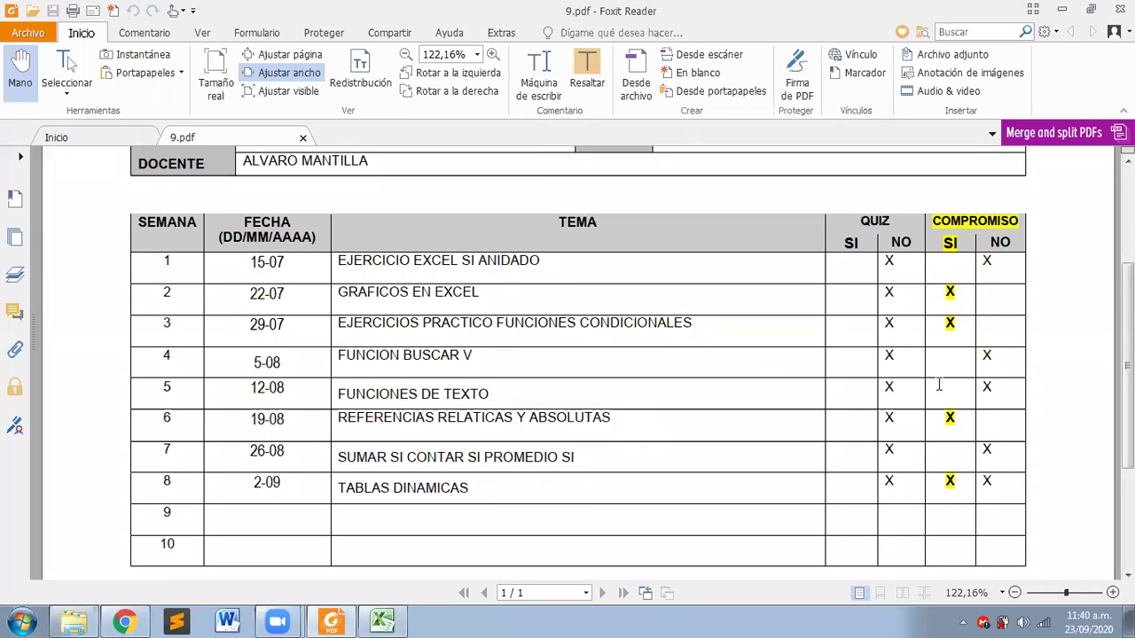
left_click_drag(938, 385, 945, 486)
left_click(945, 486)
left_click(382, 621)
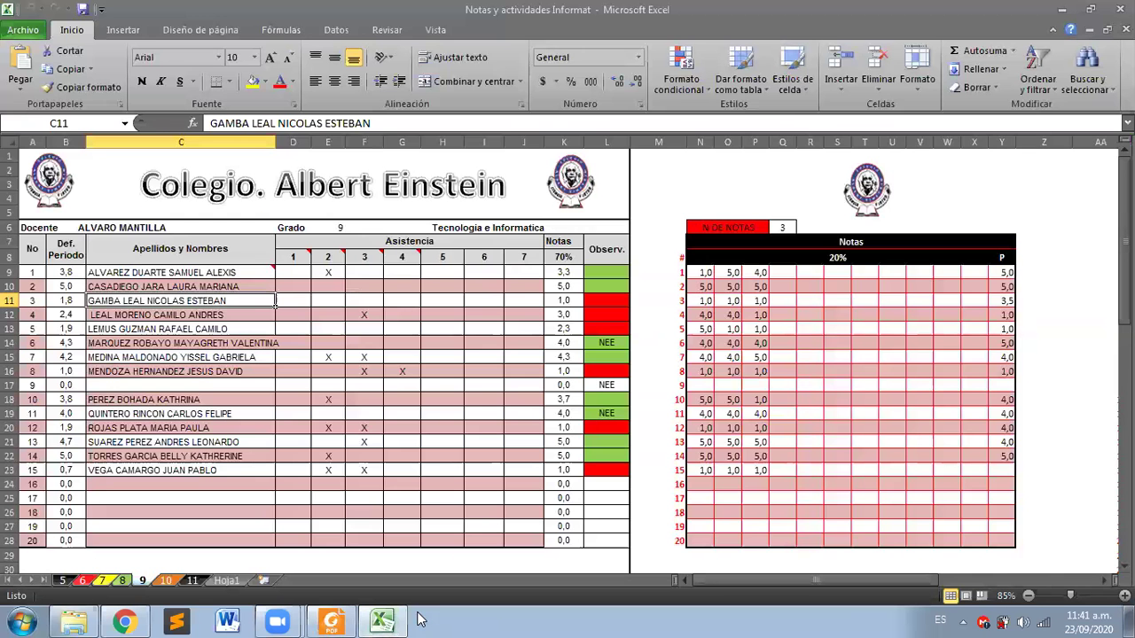
left_click(975, 476)
Step: Switch to Chrome and view the exercise post in the Tecnologia e Informatica Grado 9° class stream
left_click(124, 621)
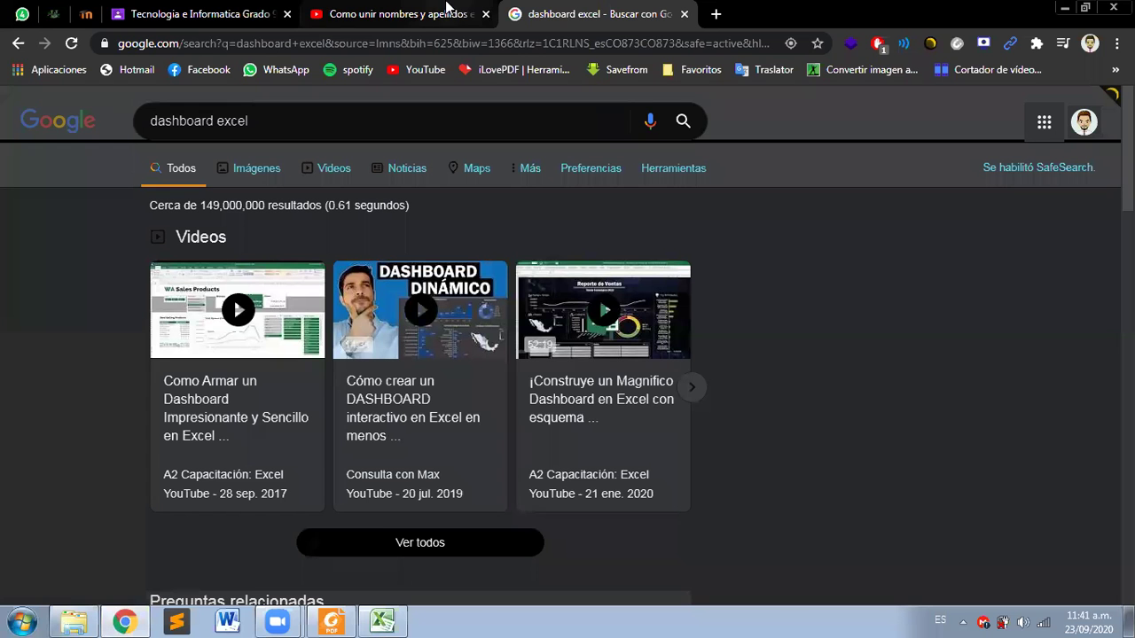
left_click(237, 15)
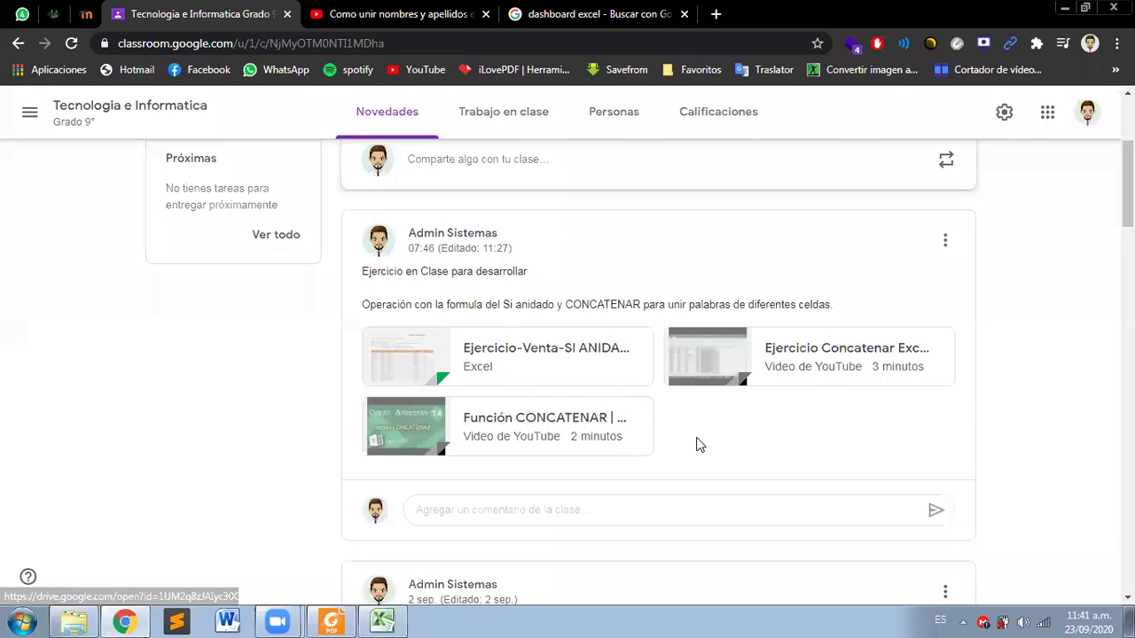
Step: In Windows Explorer, browse from the 2020 folder through Infor to the Excel folder and open the Ejercicio-Venta-SI ANIDADO workbook
left_click(69, 618)
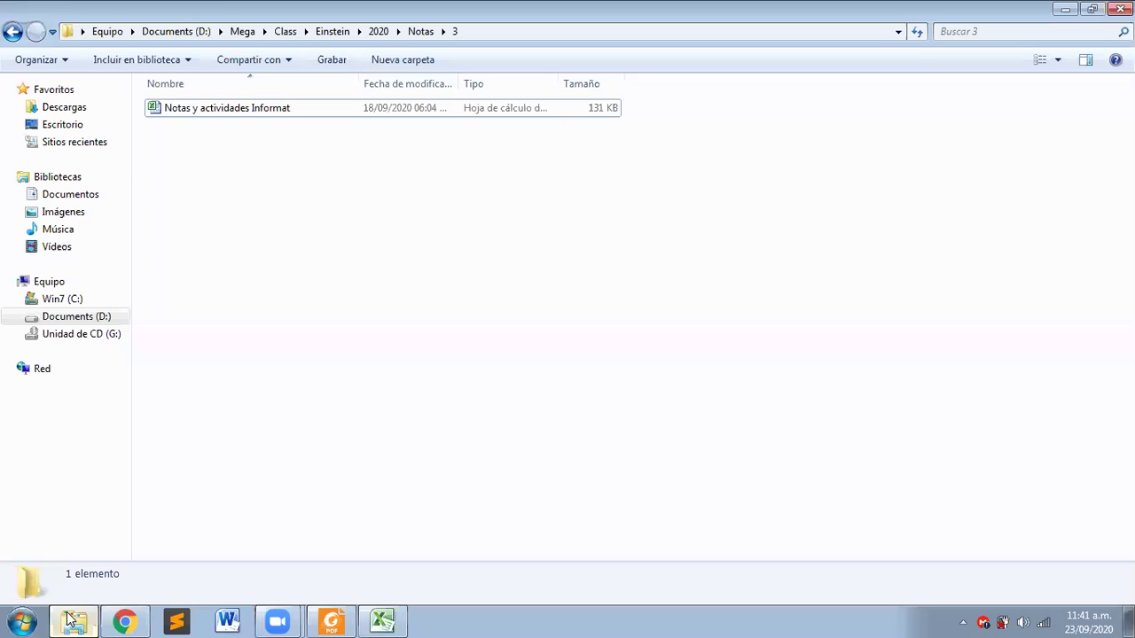
left_click(13, 32)
left_click(12, 31)
left_click(194, 147)
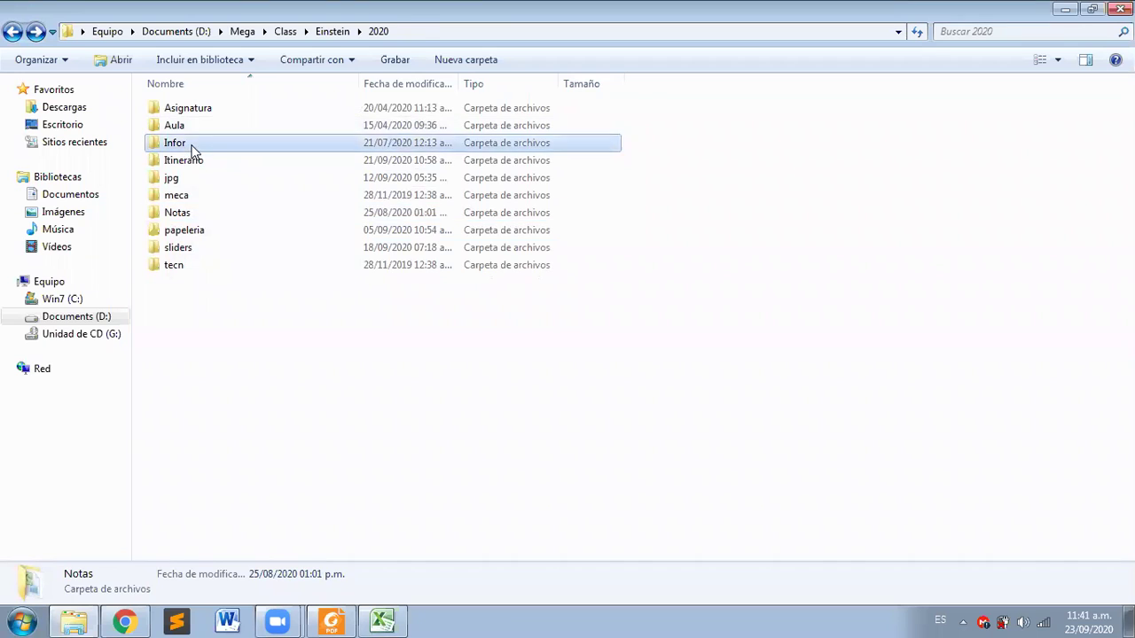
double_click(192, 146)
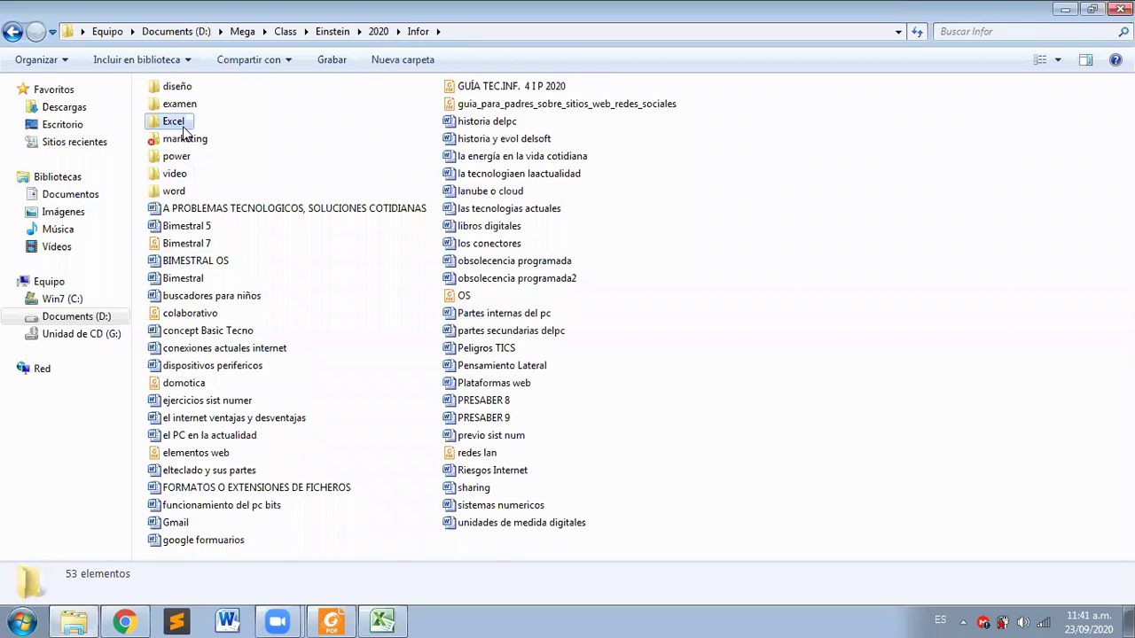
double_click(177, 121)
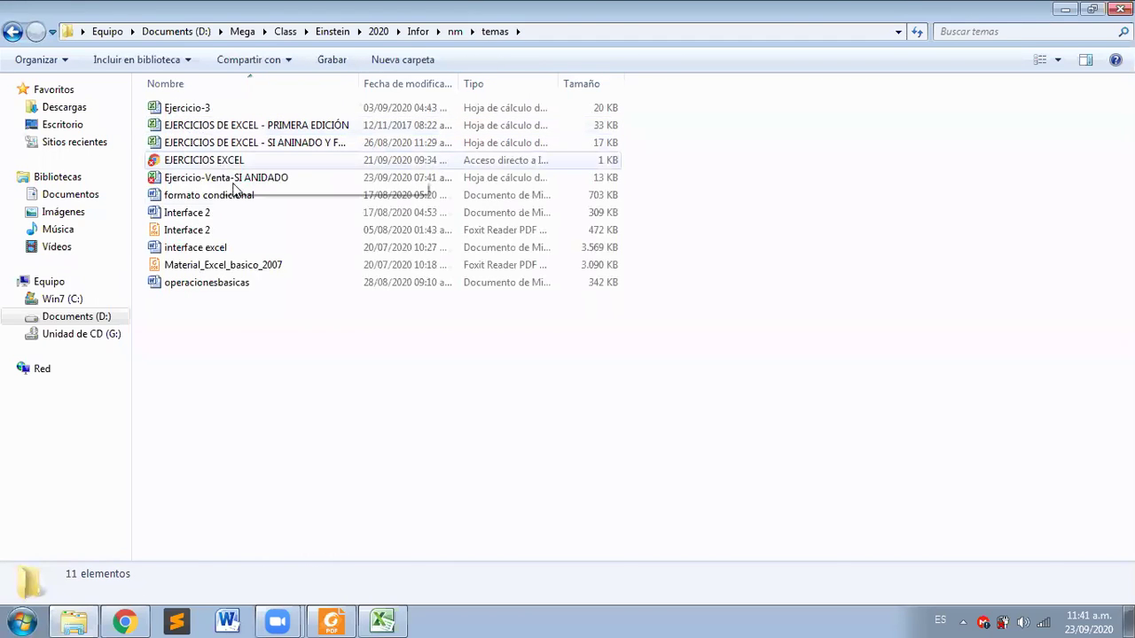
left_click(315, 147)
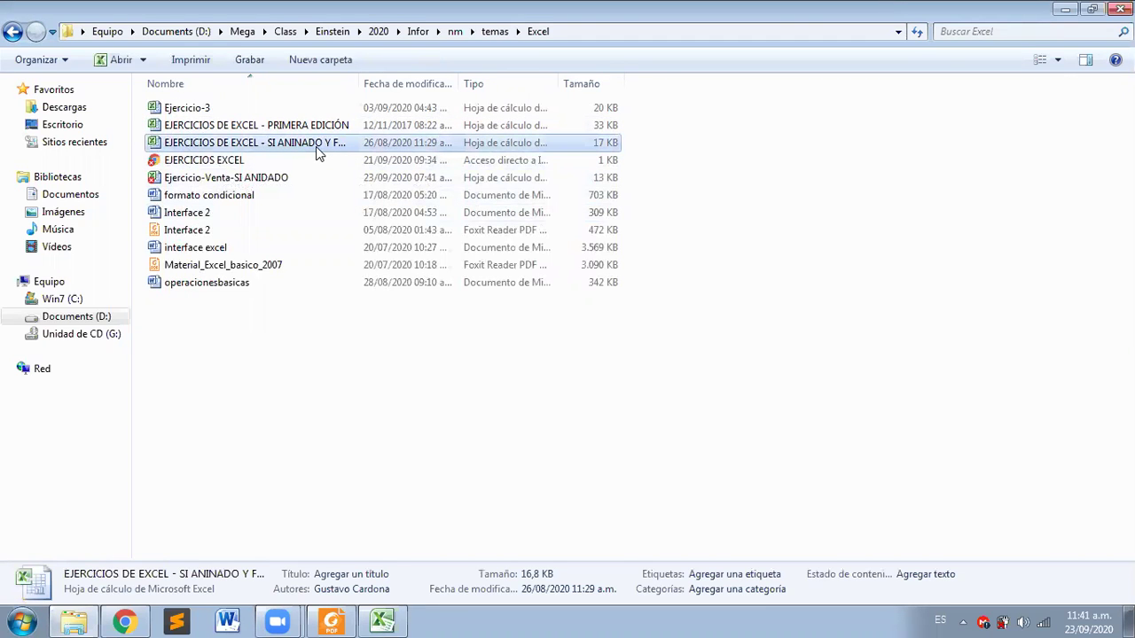
double_click(253, 180)
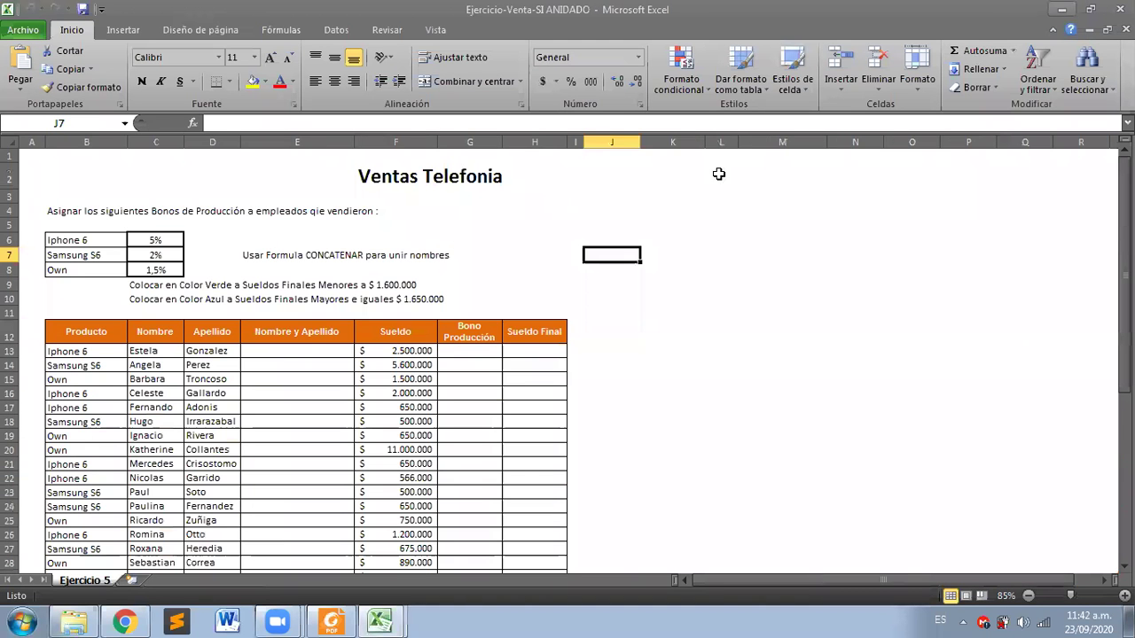
Step: Examine the Ventas Telefonia exercise instructions, including the bonus percentages and the note about using CONCATENAR to join names
left_click(330, 350)
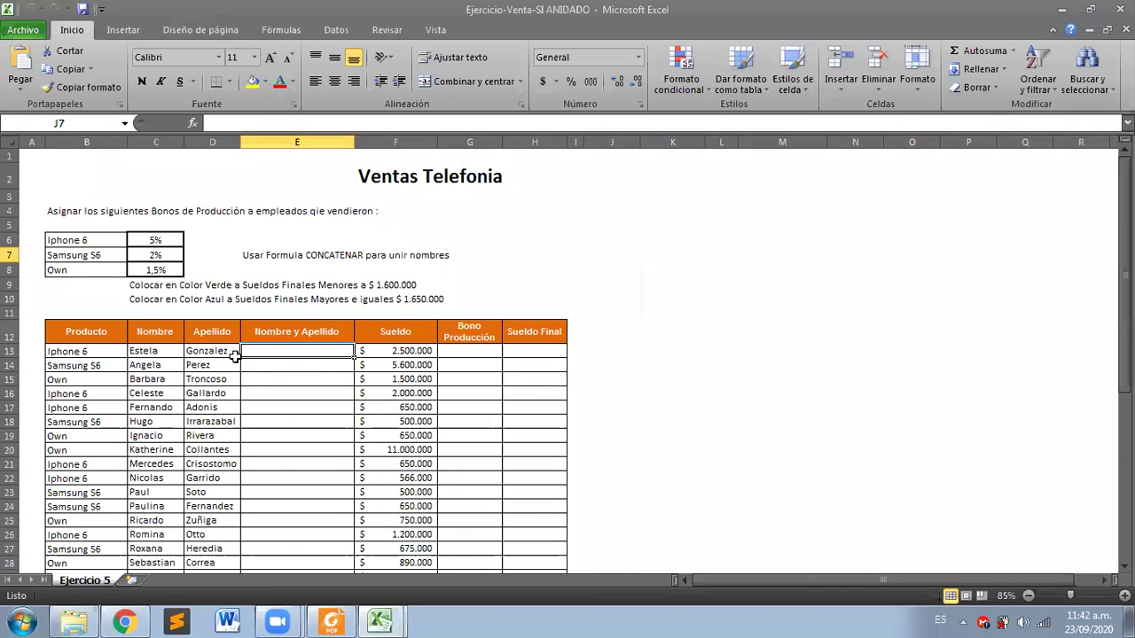
scroll(235, 355, "up", 2)
scroll(299, 325, "up", 1)
left_click(324, 279)
left_click(202, 252)
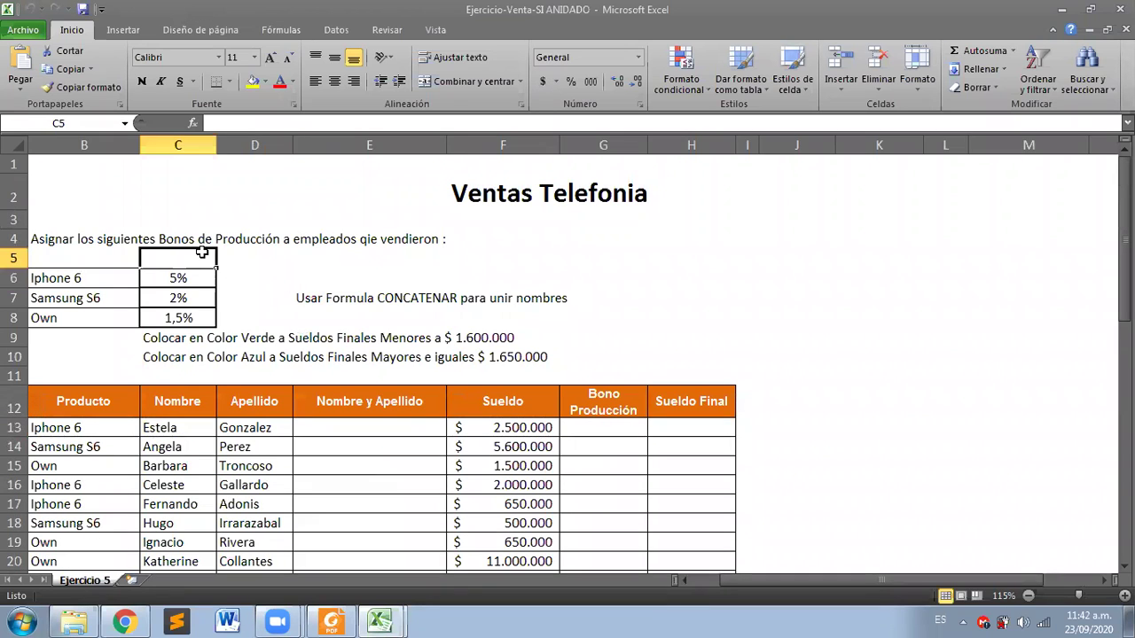
left_click(273, 270)
left_click(400, 262)
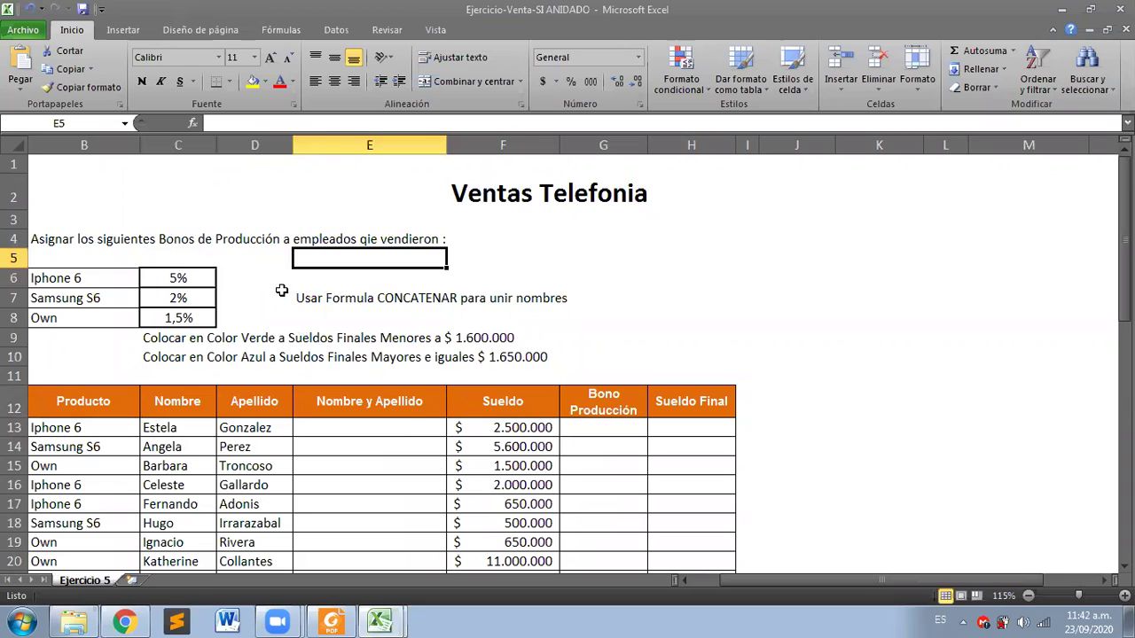
left_click_drag(402, 434, 333, 422)
left_click_drag(305, 298, 491, 296)
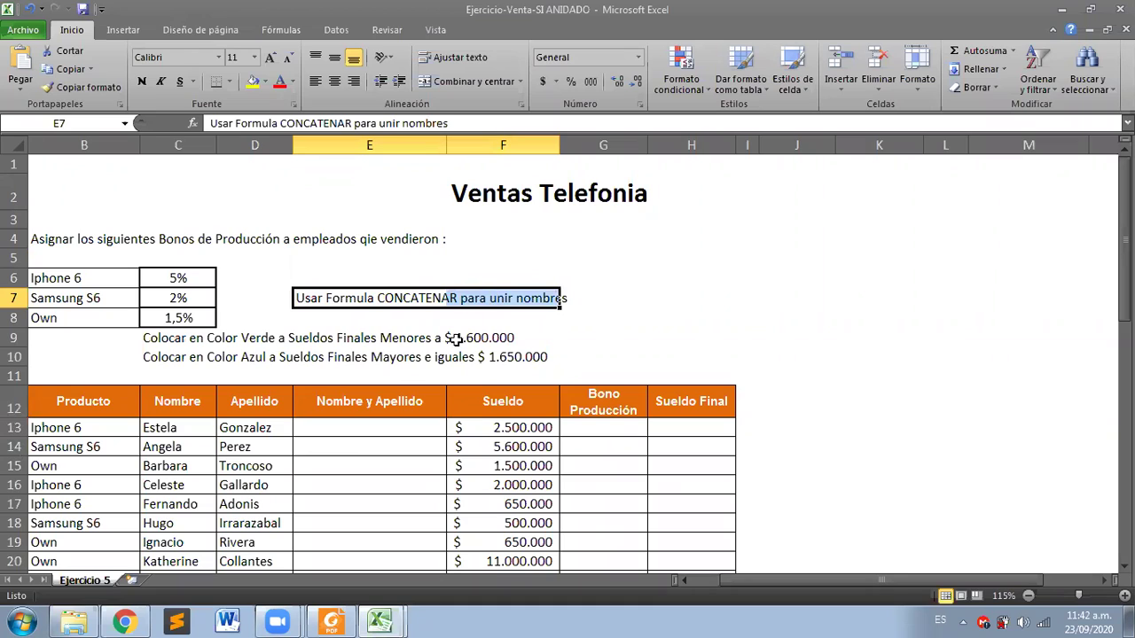
Step: Examine the first employee's Nombre and Apellido cells and select the Nombre y Apellido cell E13
left_click(313, 431)
left_click(171, 430)
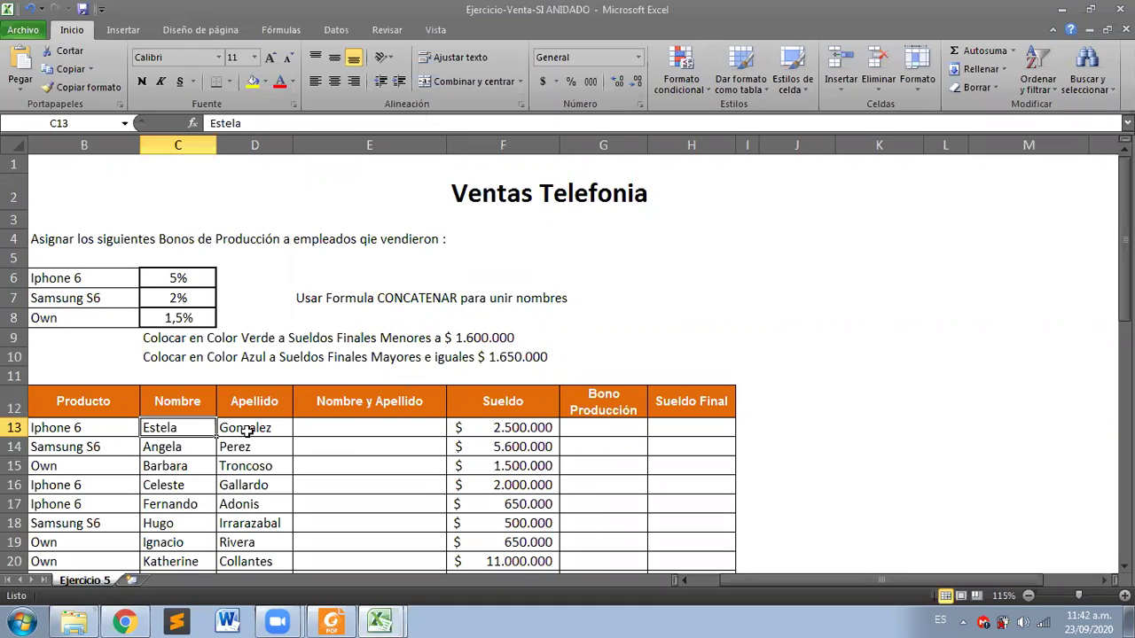
left_click(248, 432)
left_click(328, 429)
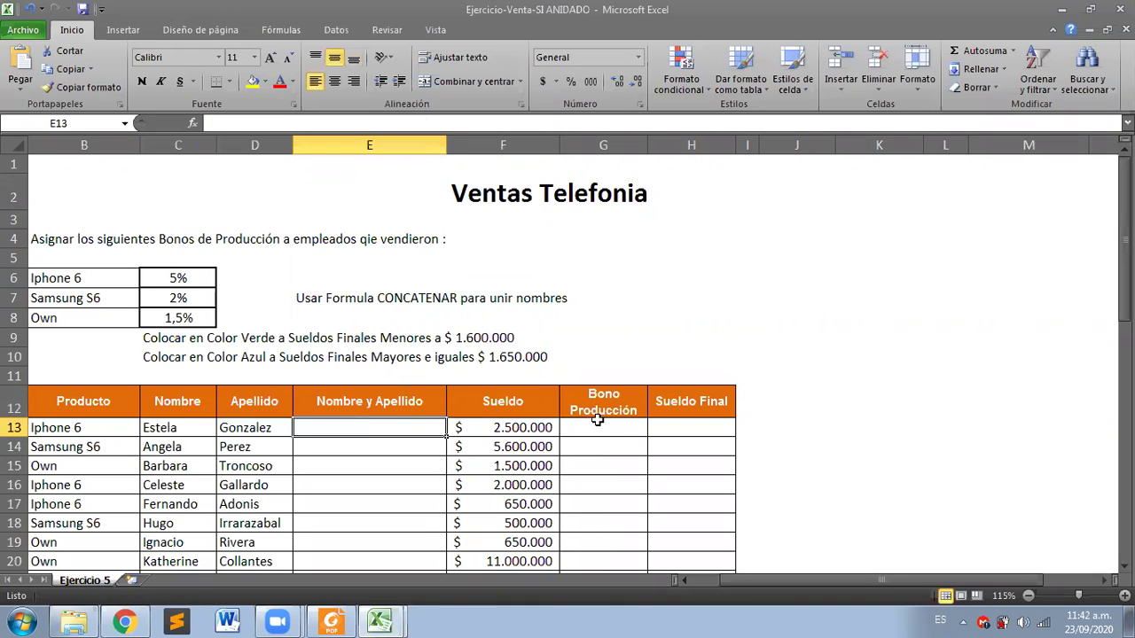
Step: Correct the misspelled word in the B4 bonus instruction to "que"
left_click(595, 424)
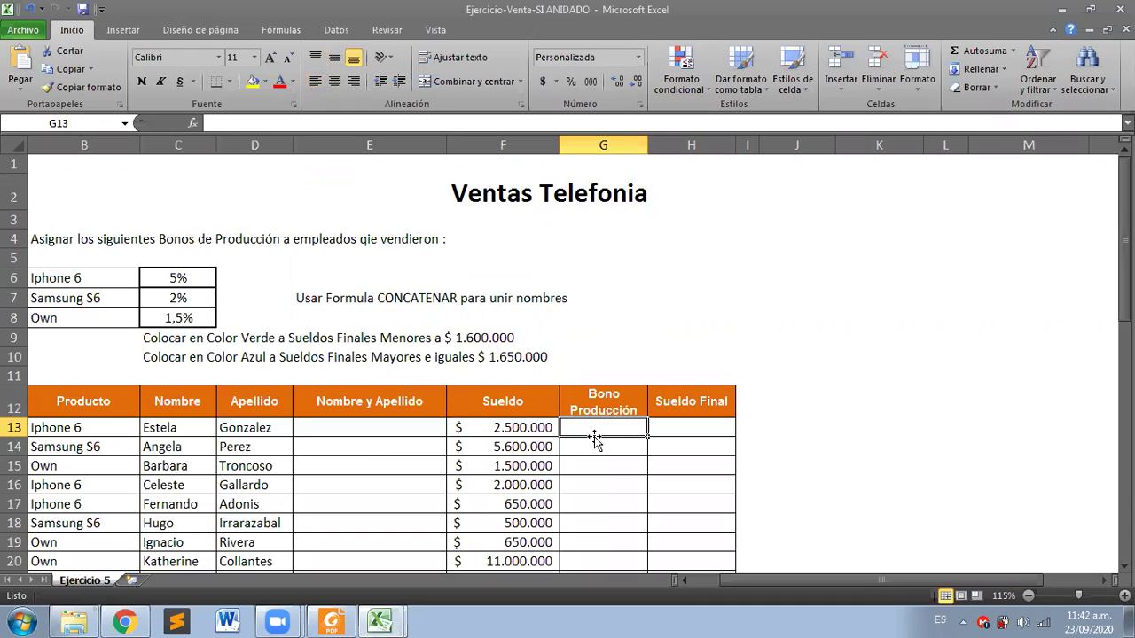
left_click_drag(115, 286, 89, 319)
left_click_drag(89, 239, 441, 239)
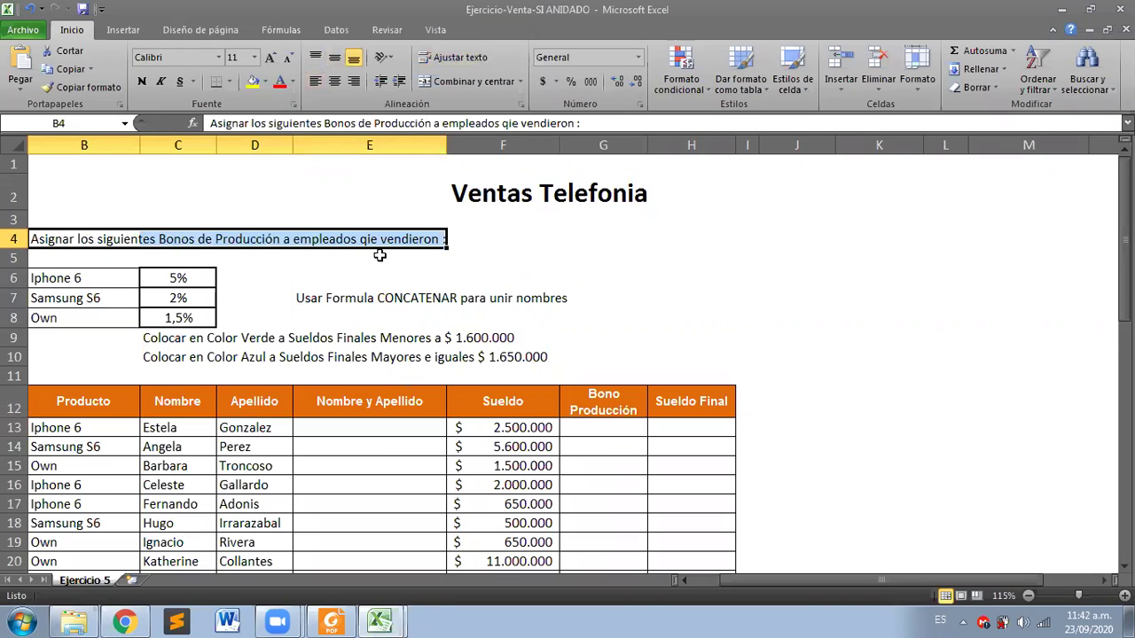
left_click(508, 124)
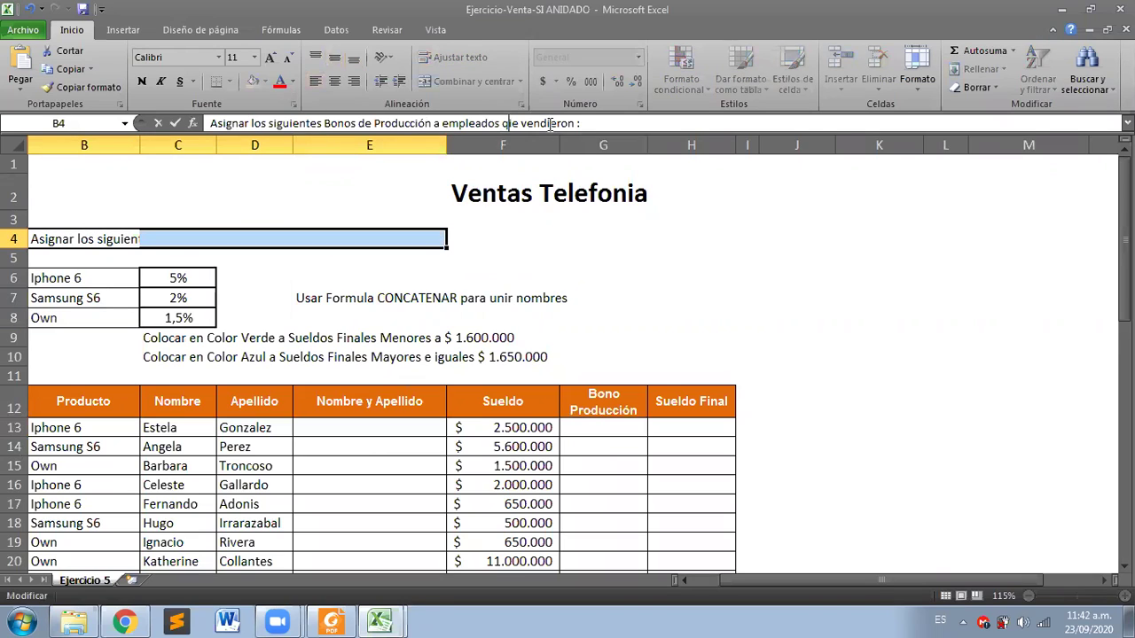
key("Delete")
type("u")
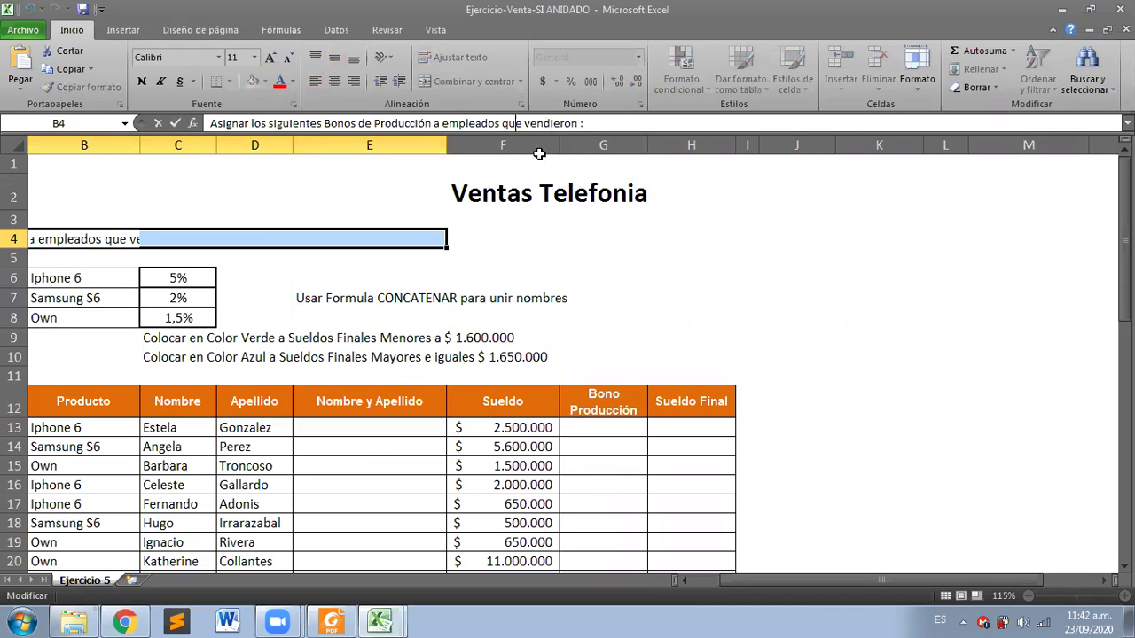
left_click(507, 220)
left_click(176, 253)
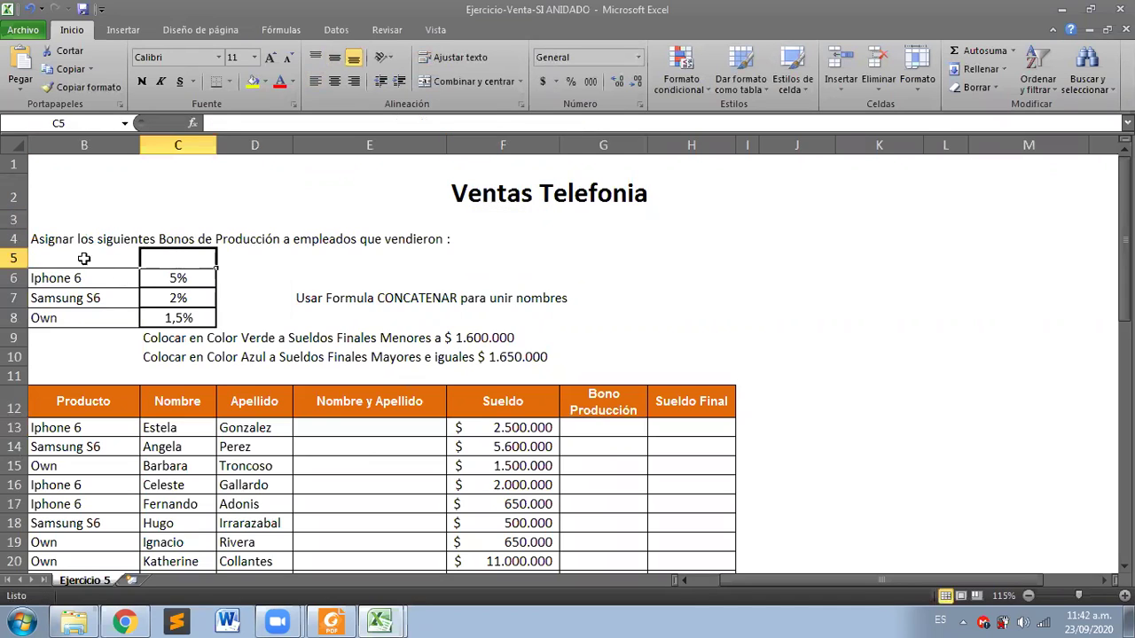
Step: Examine the Bono Producción column and compare the Producto entries with the bonus percentage assigned to each phone
left_click(604, 397)
left_click_drag(604, 397, 606, 520)
left_click_drag(100, 426, 83, 484)
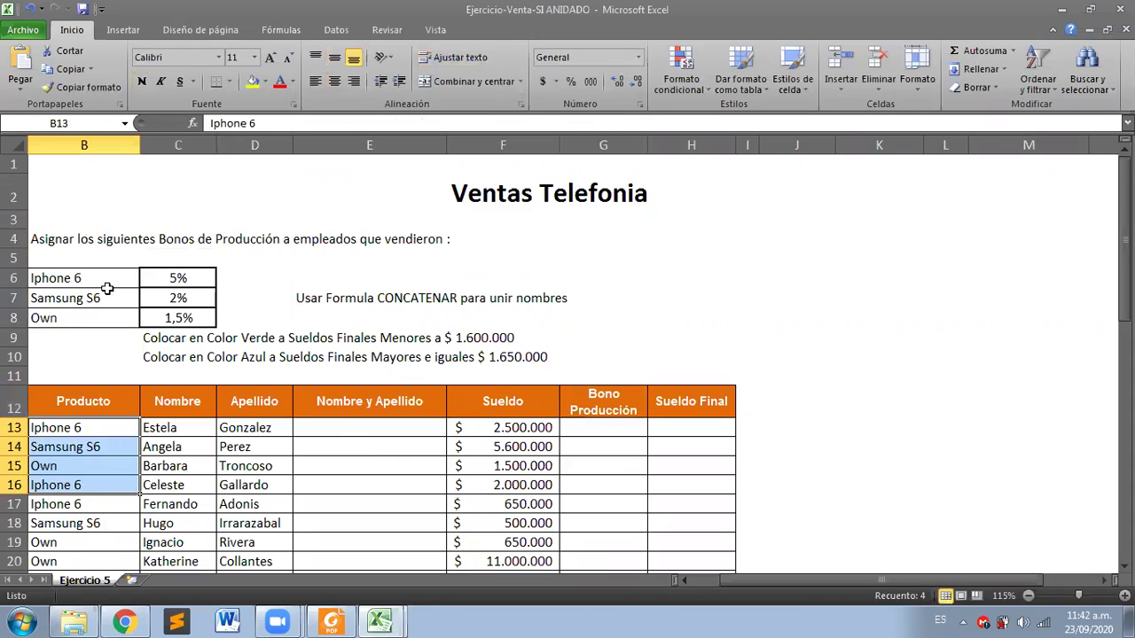
left_click(108, 277)
left_click(178, 277)
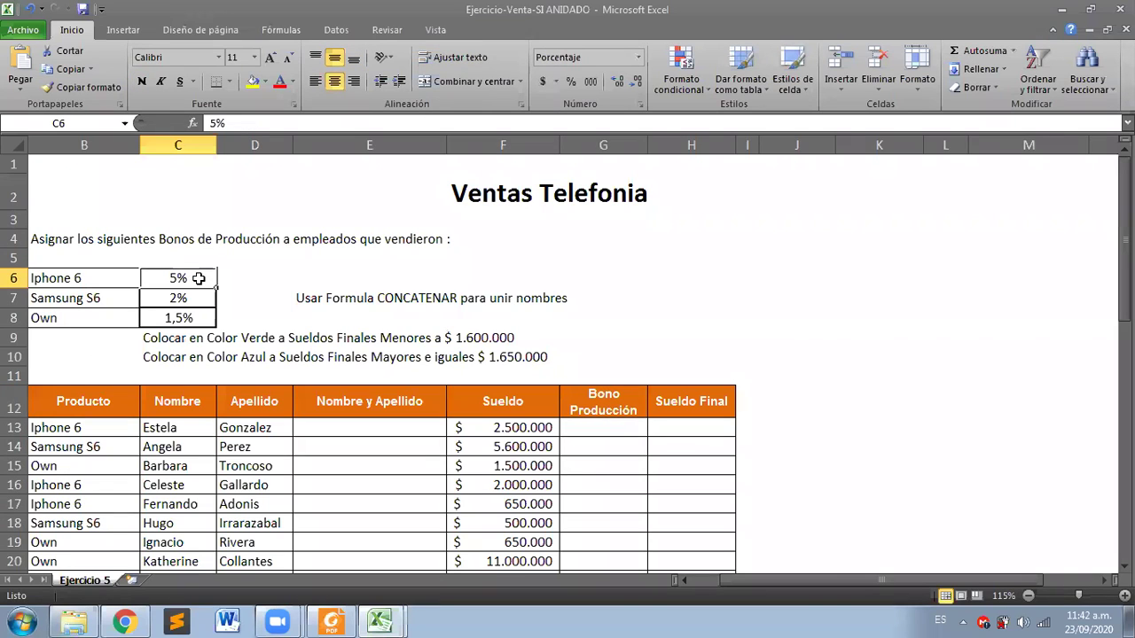
left_click(92, 302)
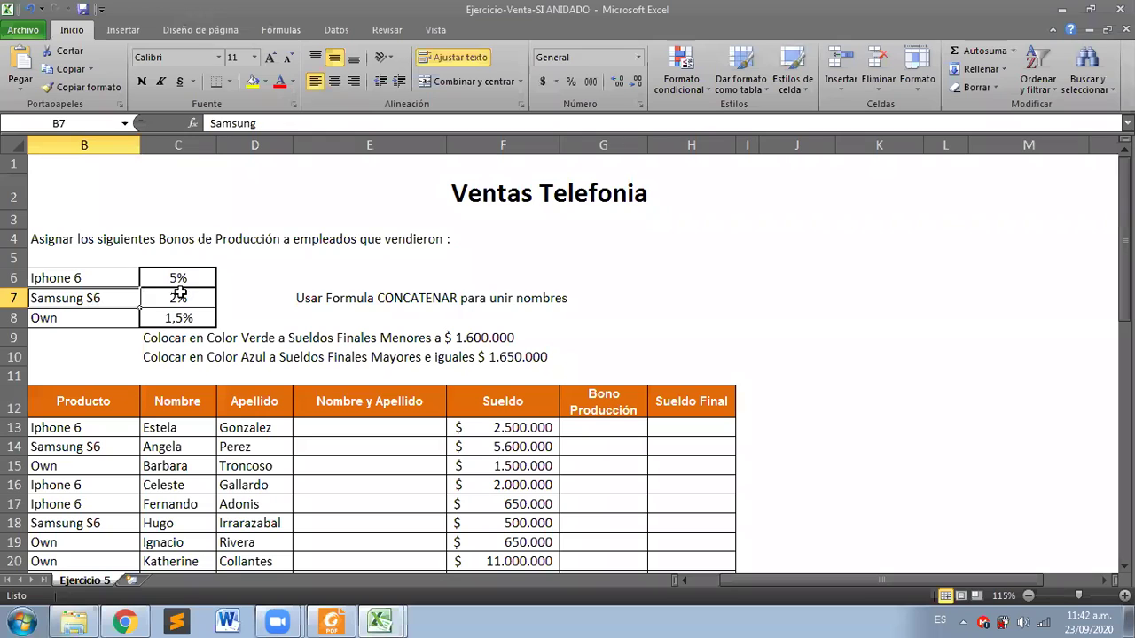
left_click(116, 320)
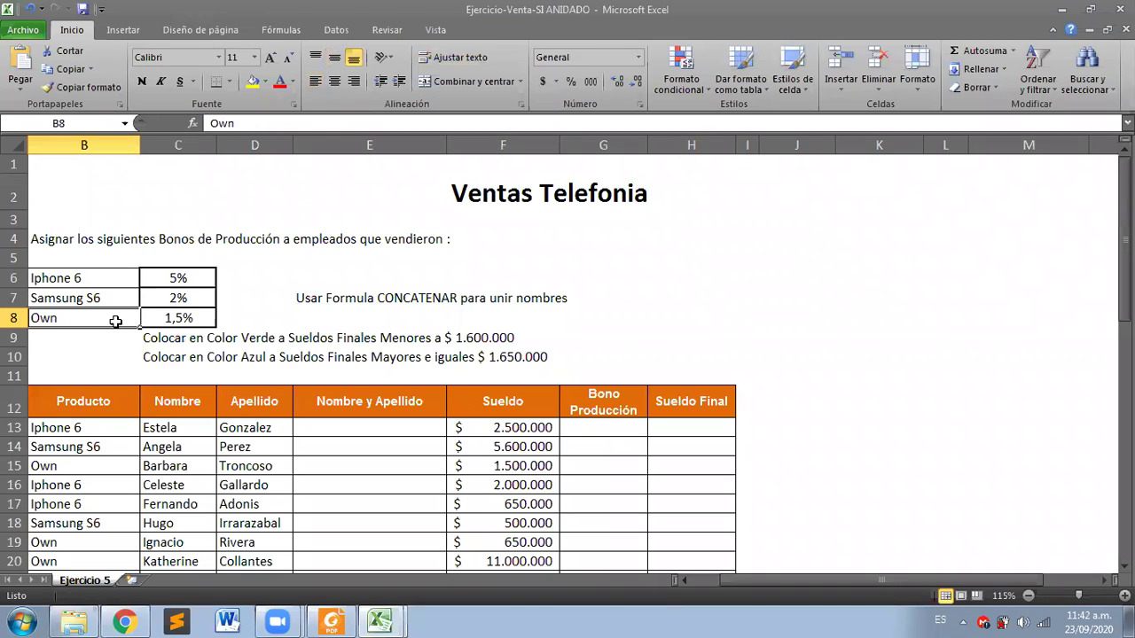
left_click(155, 318)
left_click_drag(206, 310, 609, 324)
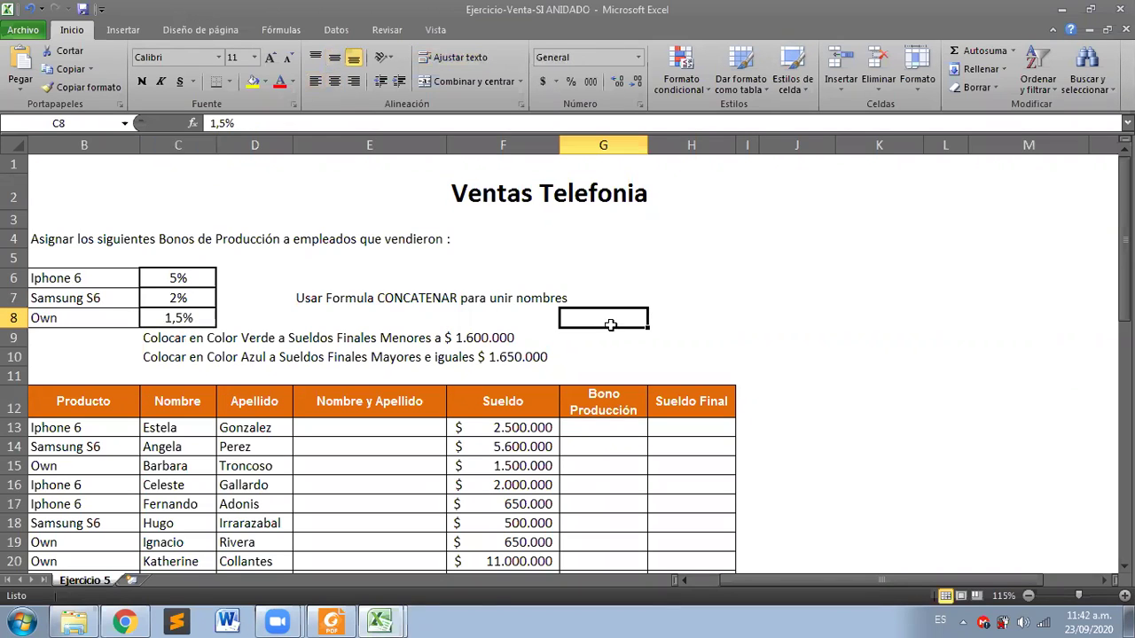
Step: Examine the empty Bono Producción and Sueldo Final columns, the bonus percentages and the rest of the employee list
left_click(603, 427)
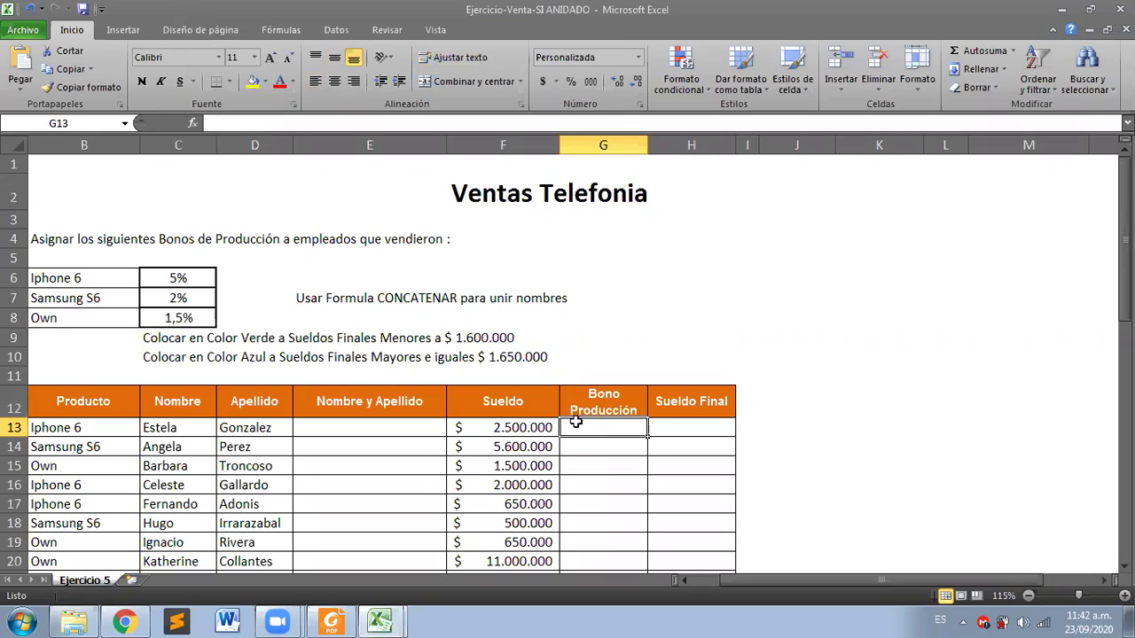
left_click(169, 298)
left_click(200, 280, "shift")
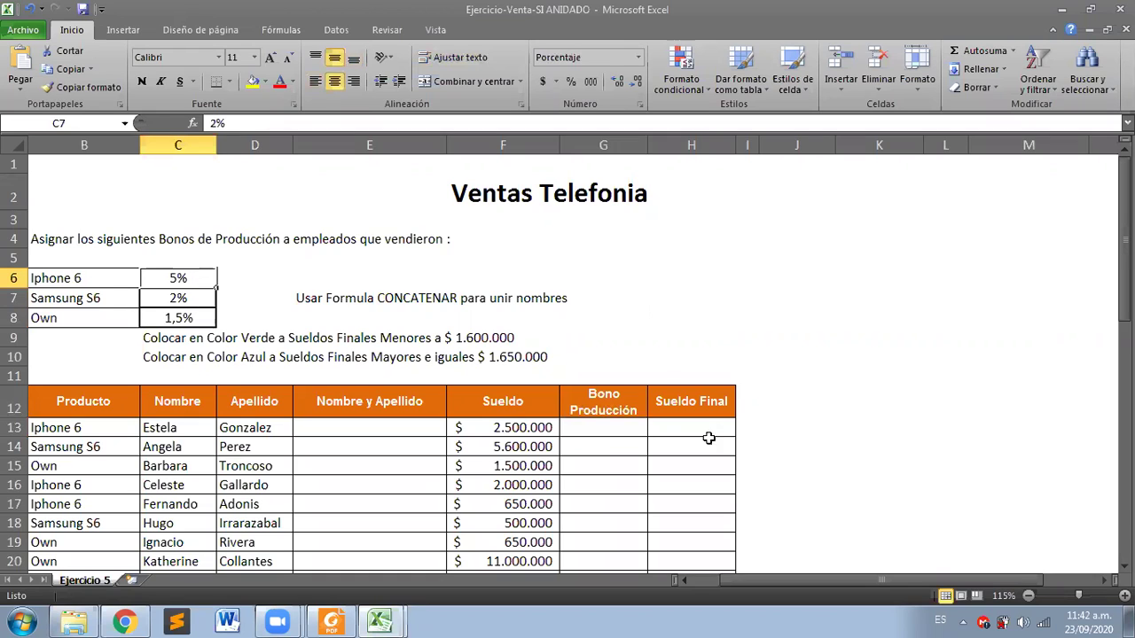
left_click(613, 426)
left_click(703, 426)
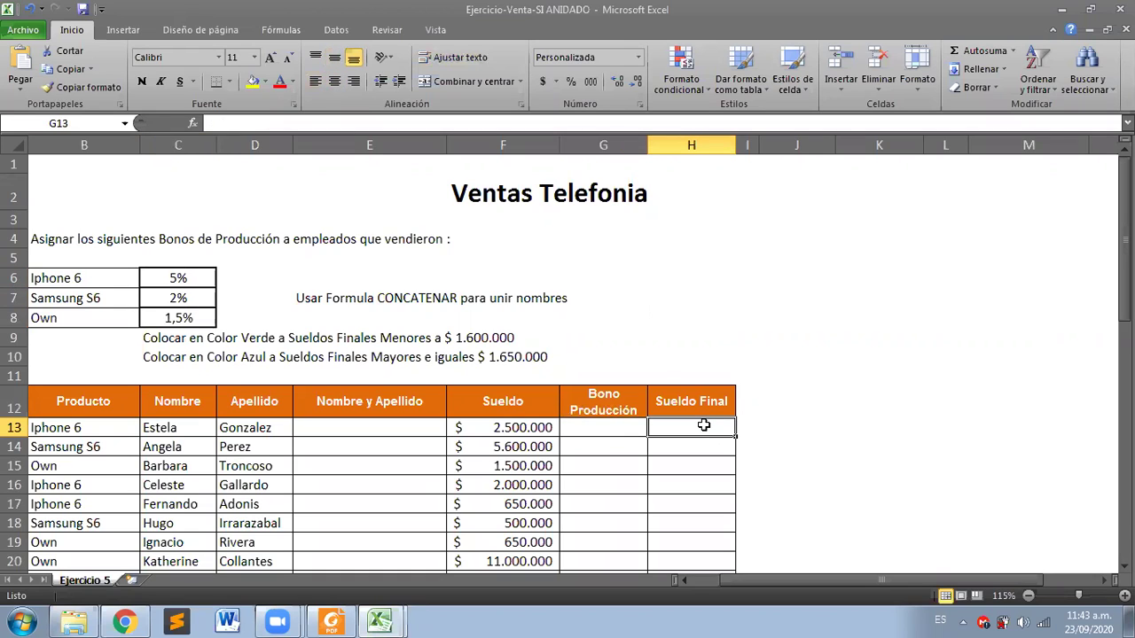
scroll(703, 426, "down", 1)
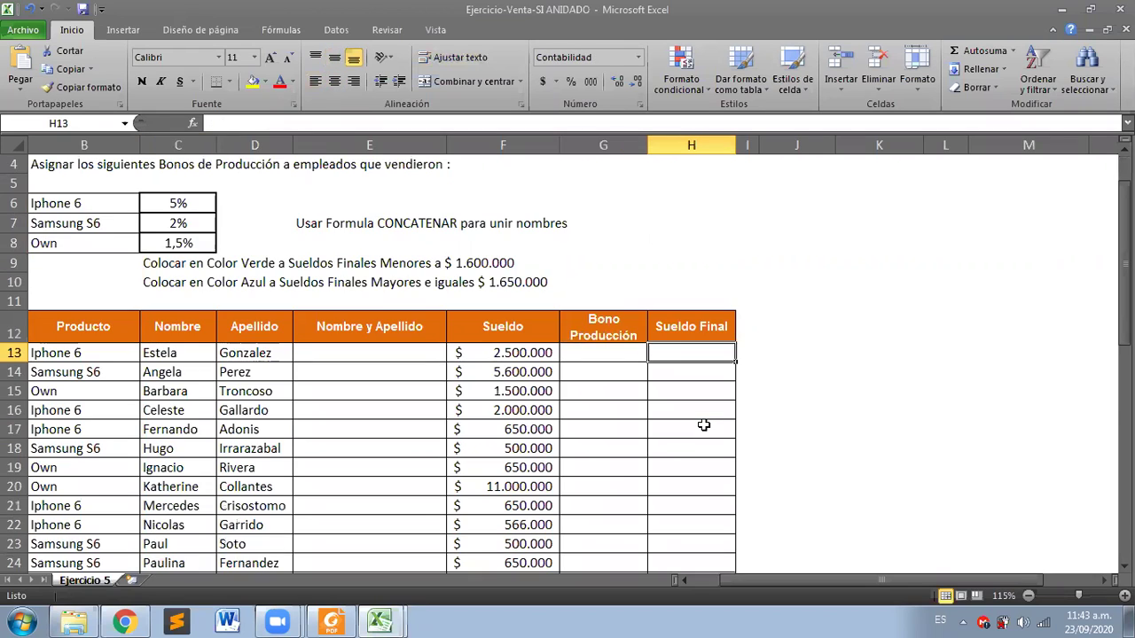
scroll(702, 362, "up", 1)
left_click(700, 354)
scroll(673, 347, "down", 3)
scroll(620, 350, "up", 3)
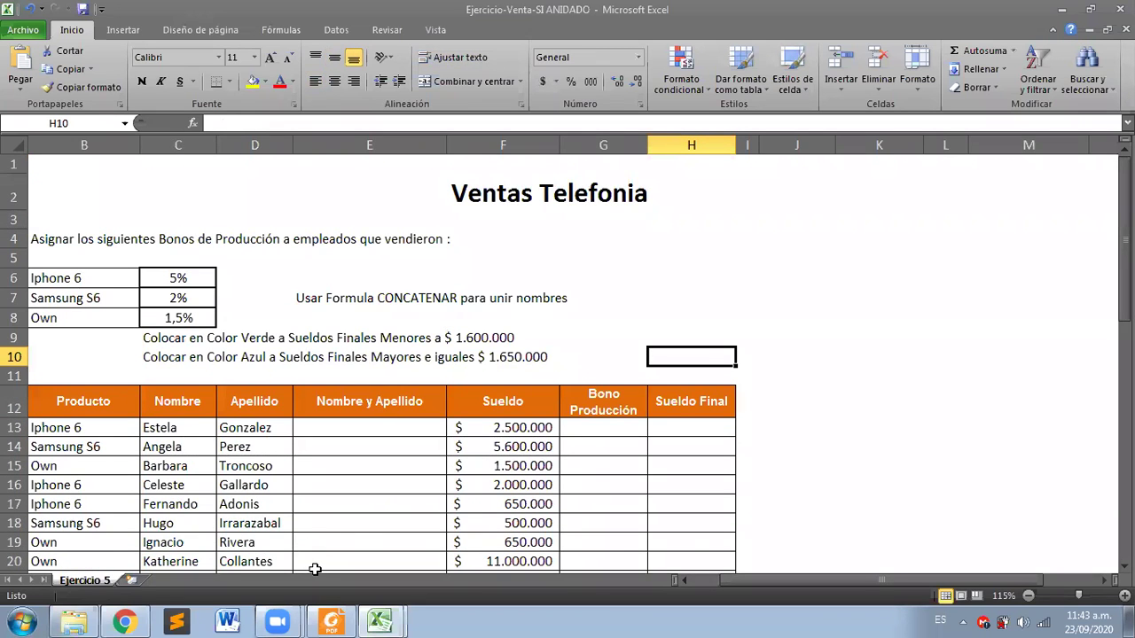
Step: Switch to Chrome and play the YouTube video on joining first and last names in Excel in full screen
left_click(124, 621)
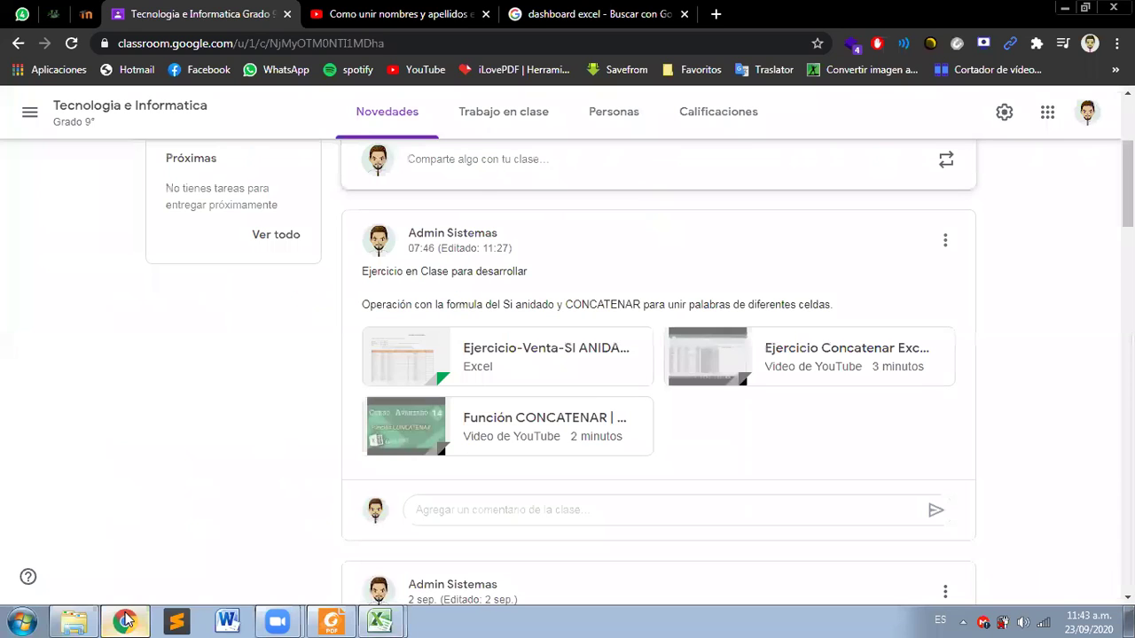
left_click(403, 14)
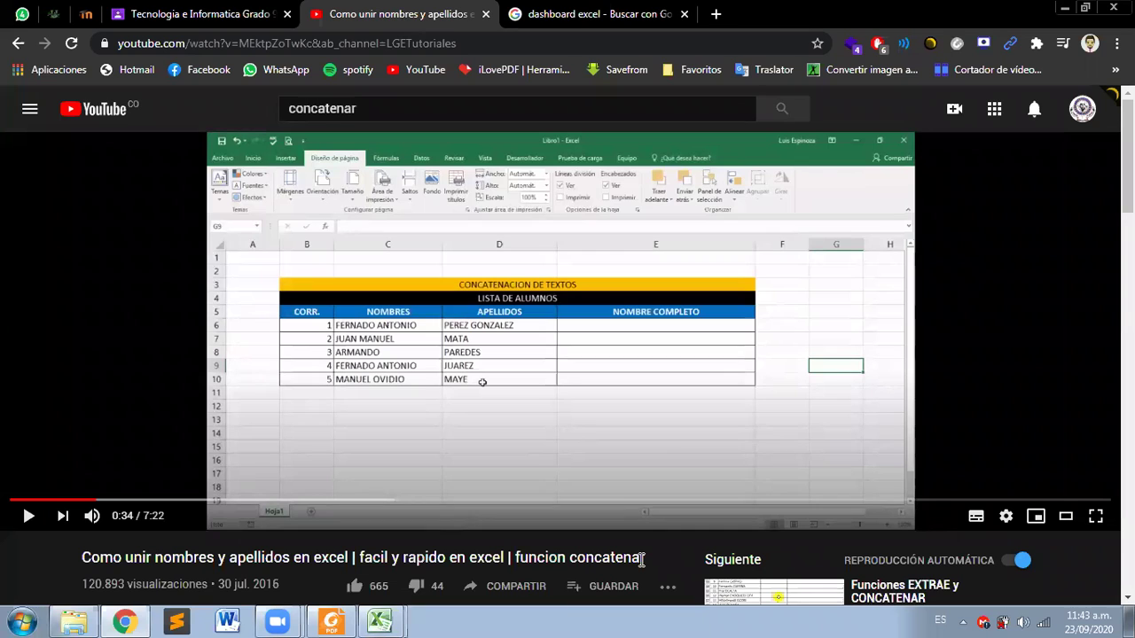
left_click(1096, 516)
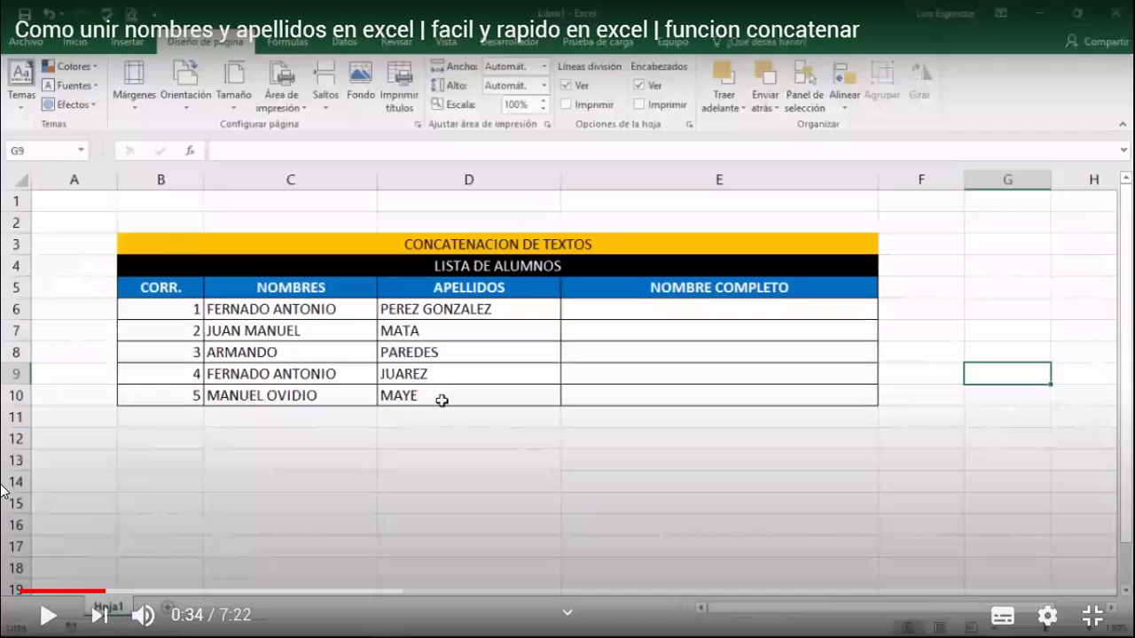
left_click(43, 618)
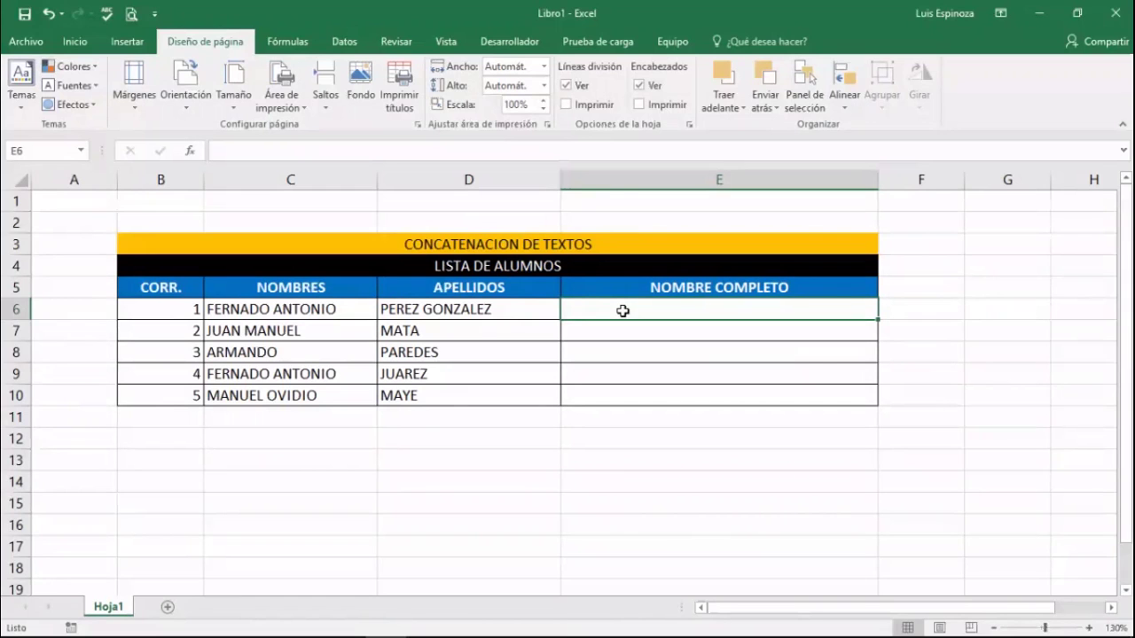
Step: Start a CONCATENAR formula in E6, open its function arguments and set Texto1 to C6
type("=")
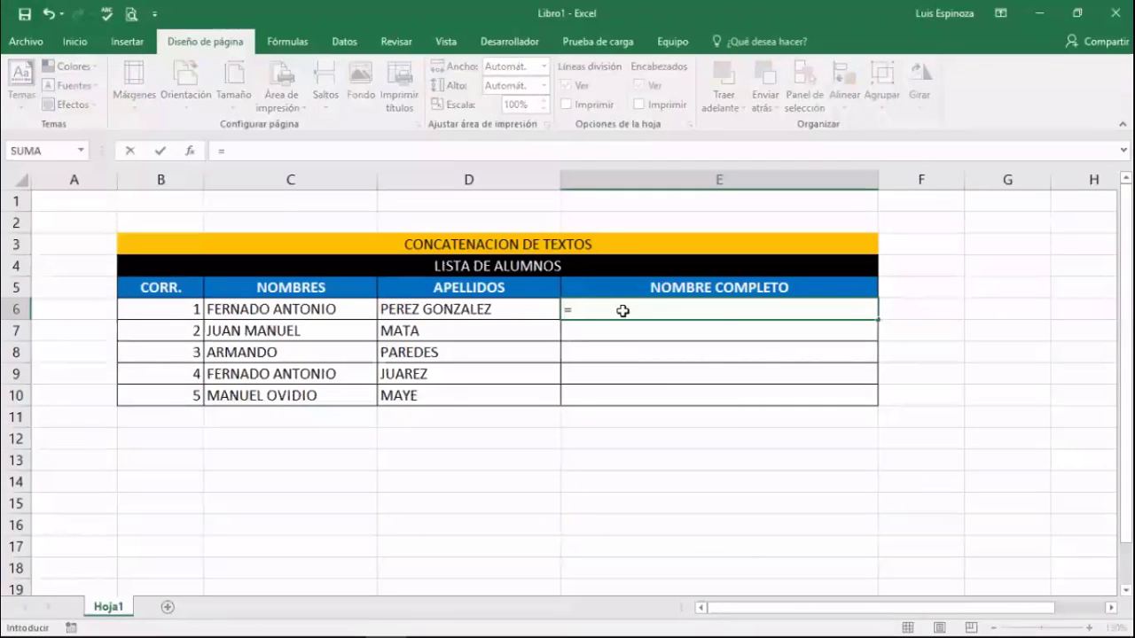
type("CONCA")
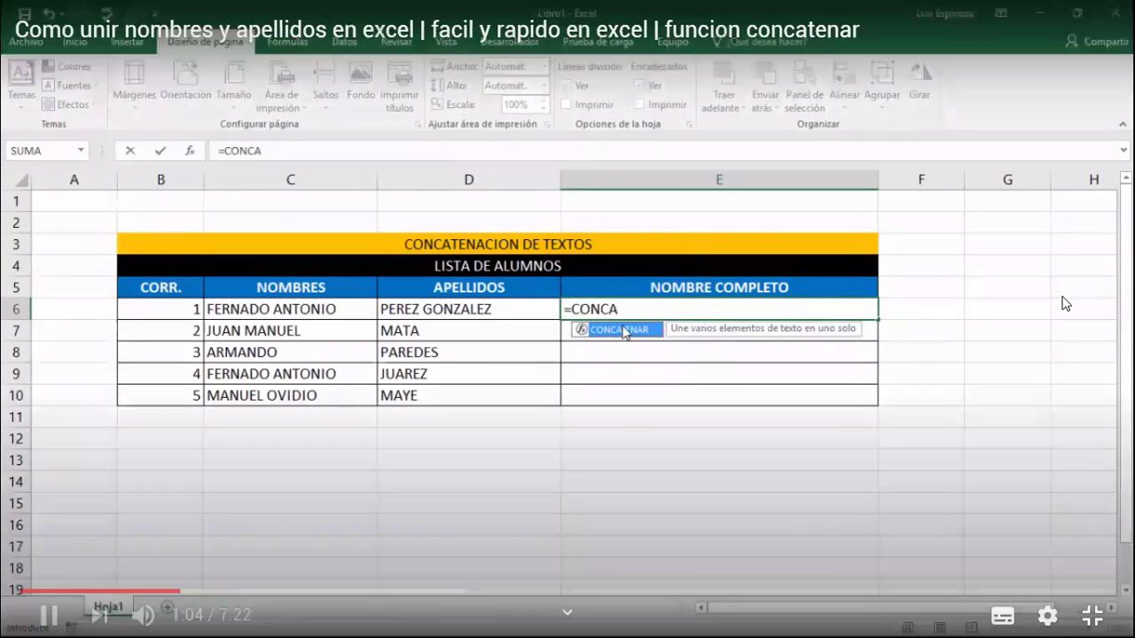
double_click(621, 330)
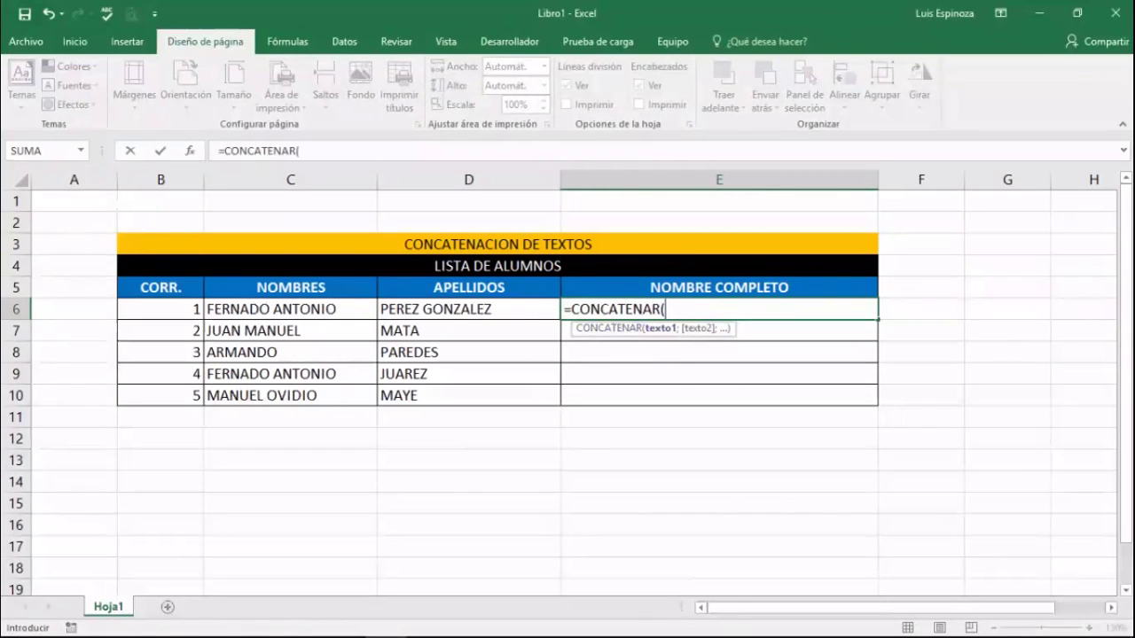
left_click(191, 152)
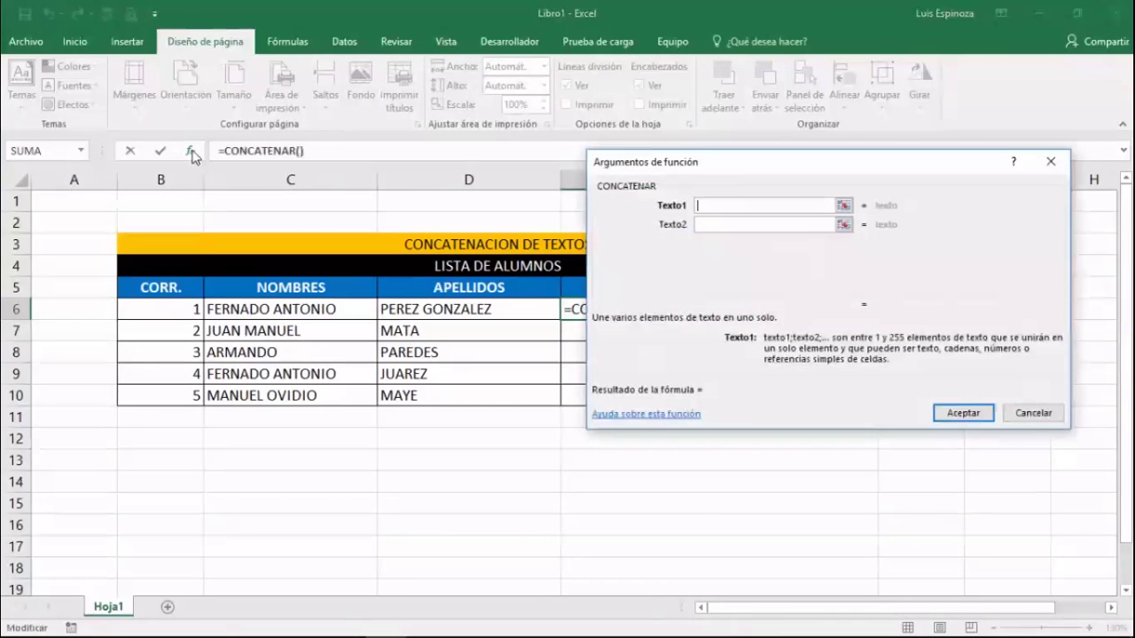
left_click_drag(741, 173, 758, 143)
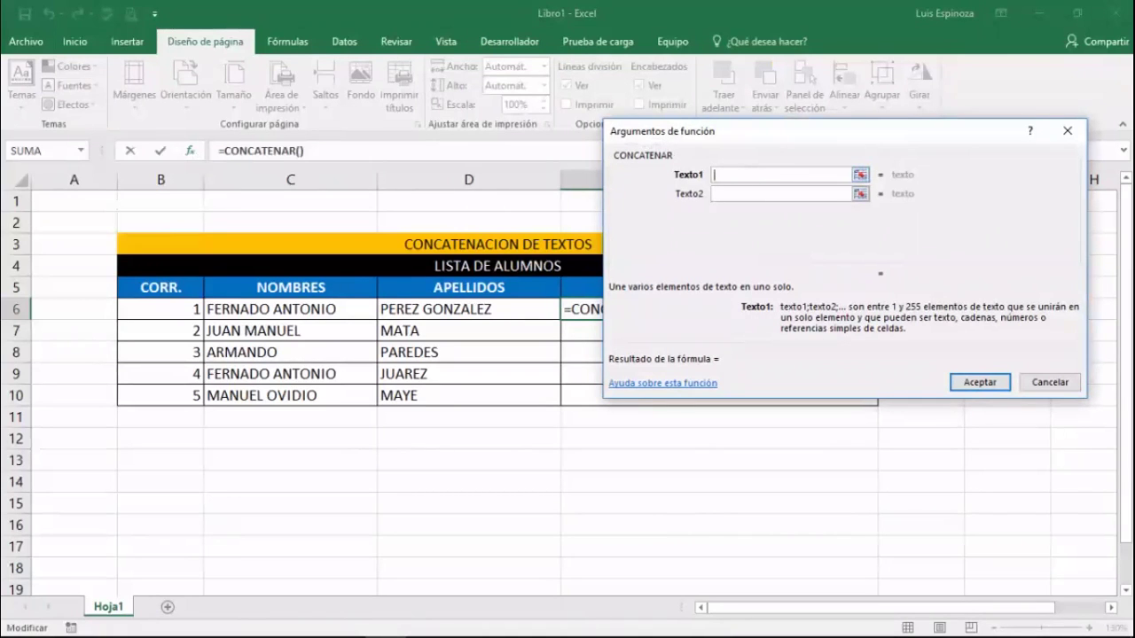
left_click(279, 312)
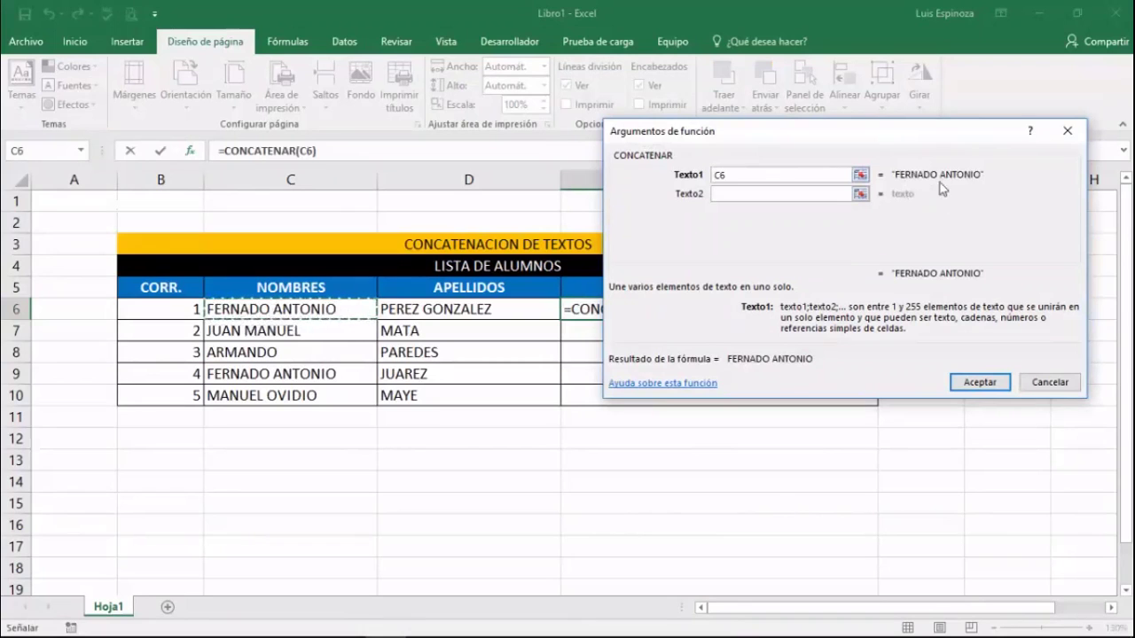
left_click(759, 193)
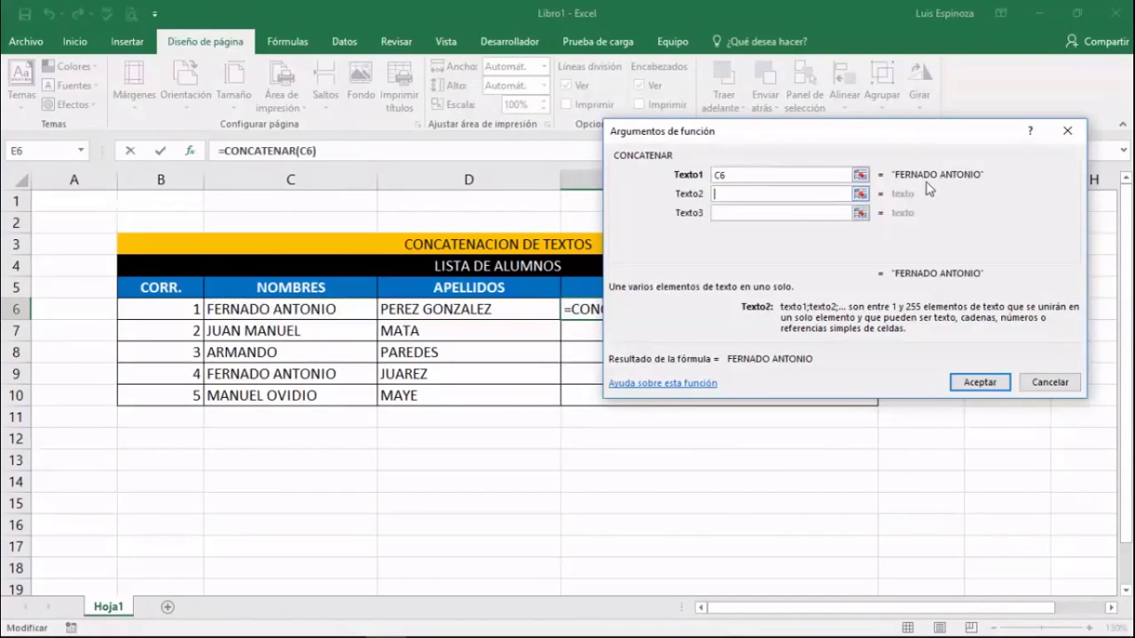
left_click(443, 308)
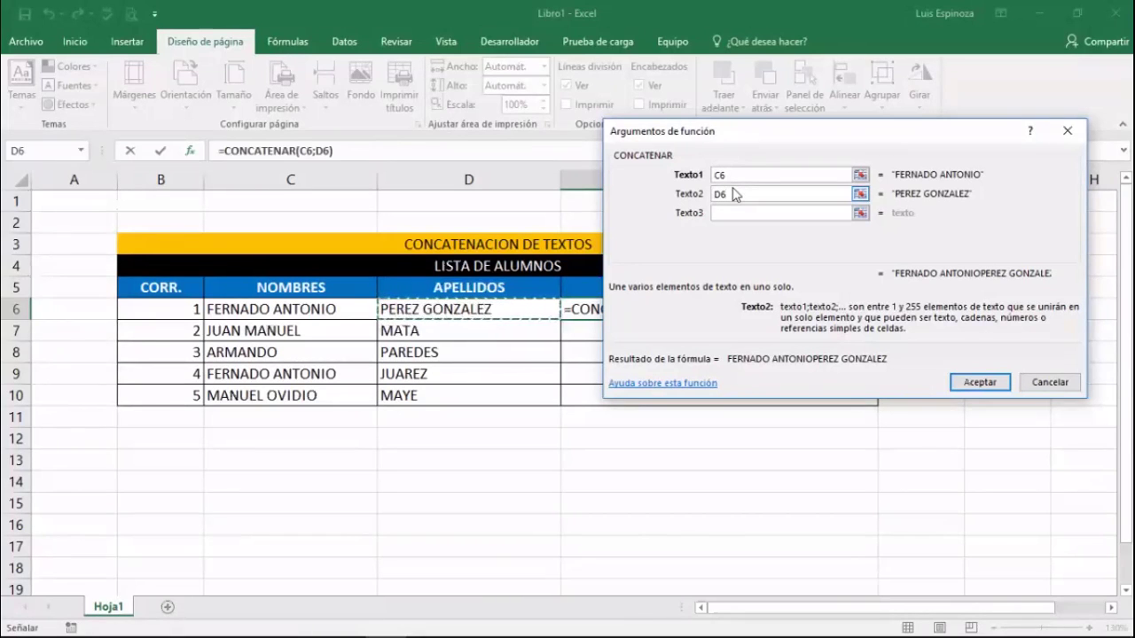
key("BackSpace")
key("BackSpace")
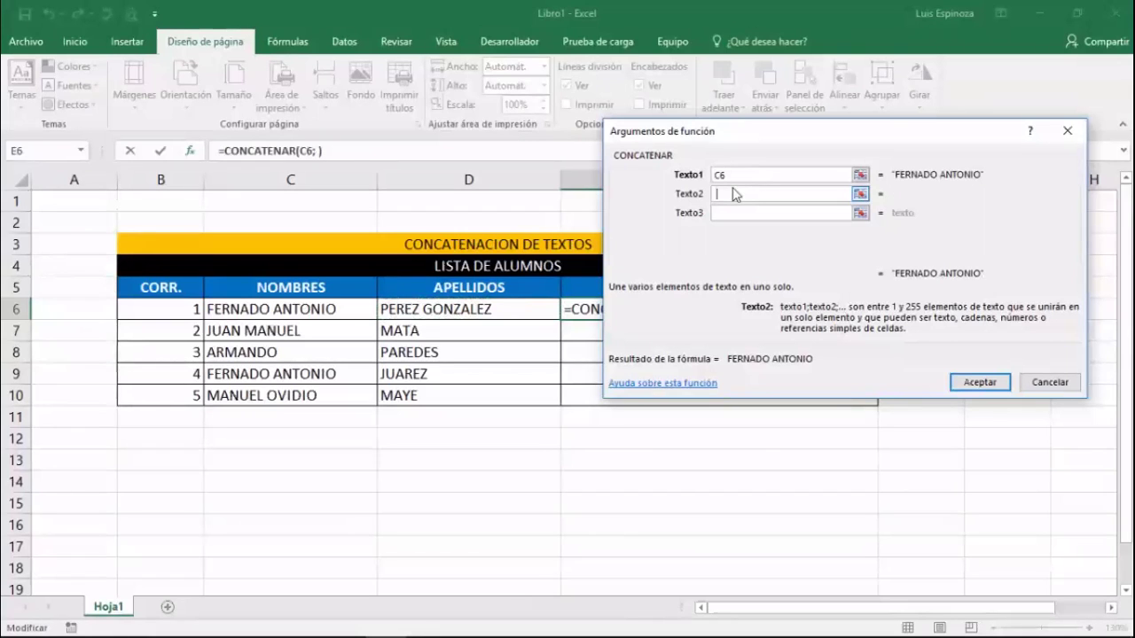
Step: Complete the E6 formula with a quoted space as Texto2 and D6 as Texto3, and accept it
left_click(737, 215)
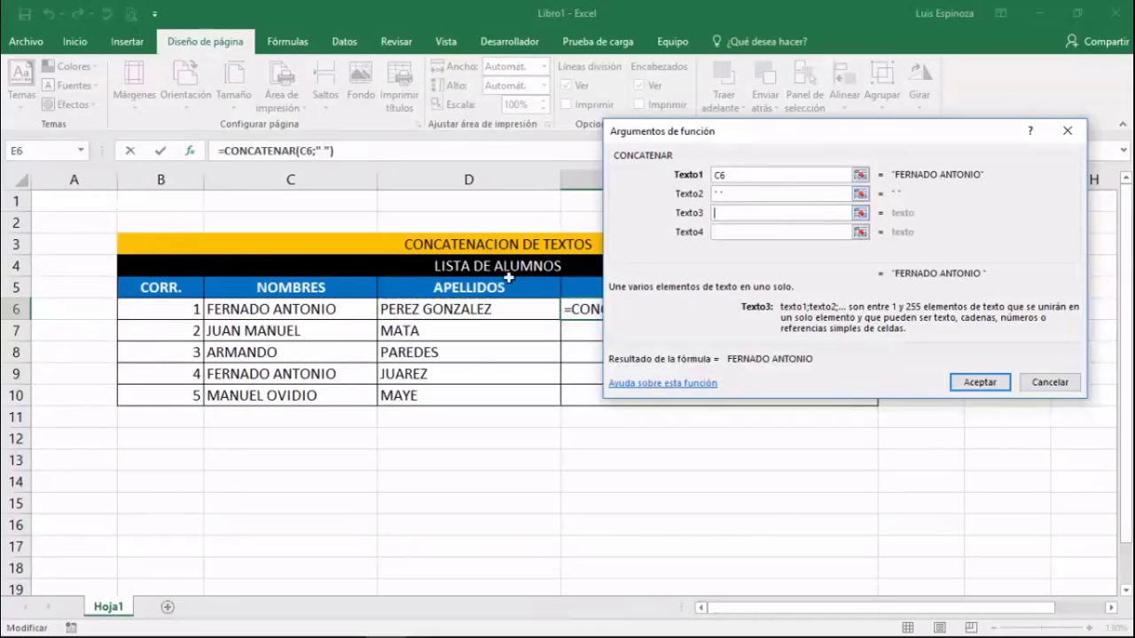
left_click(443, 306)
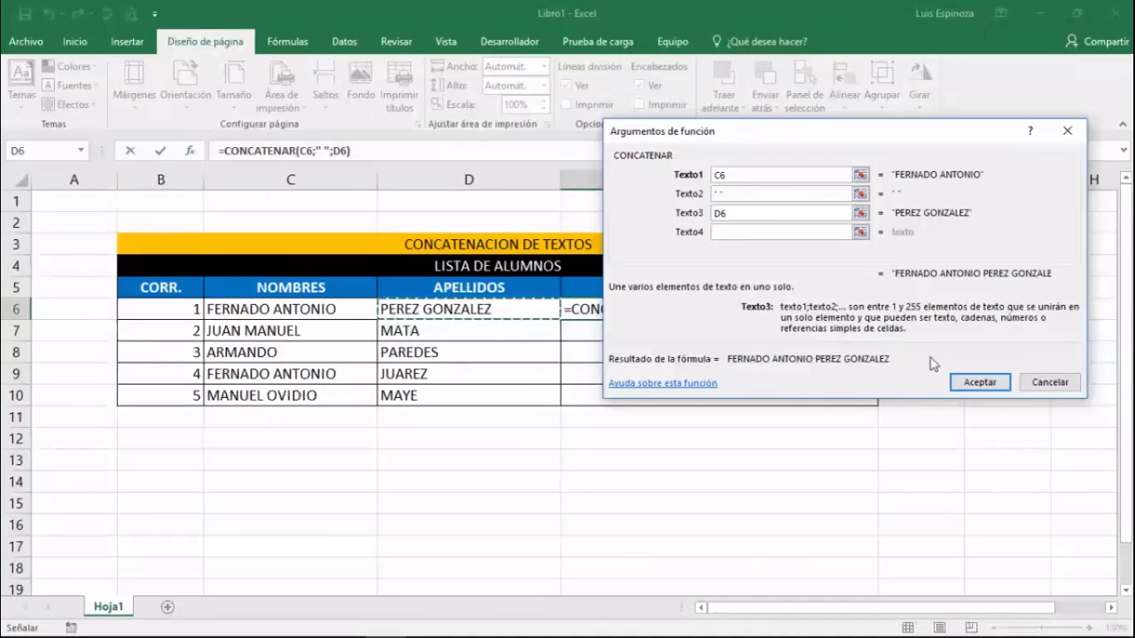
left_click(996, 386)
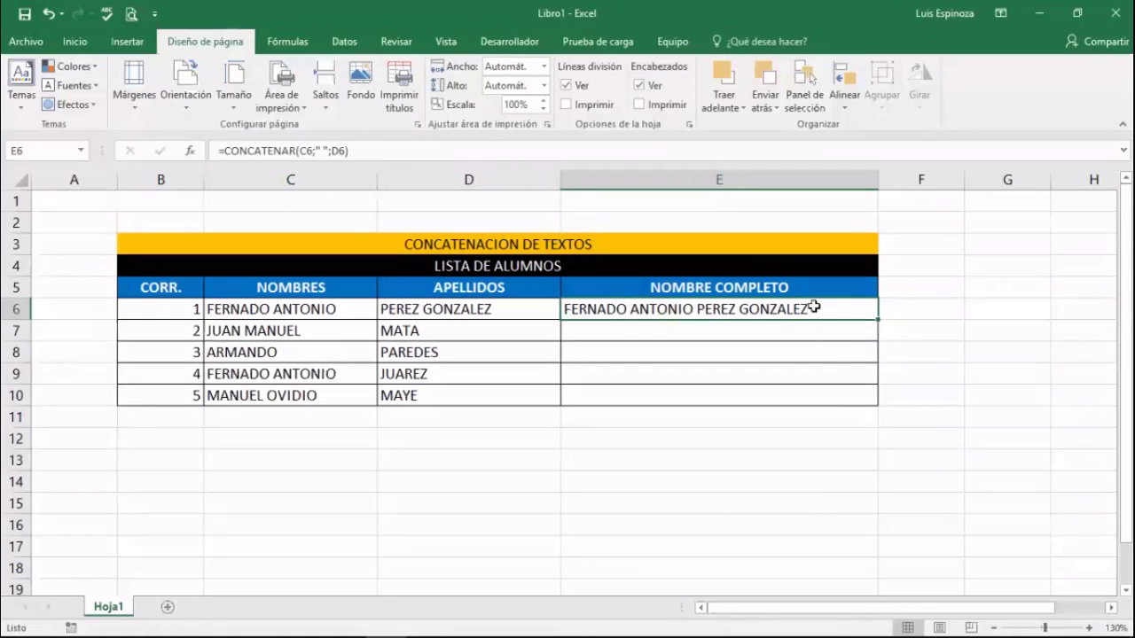
Step: Copy the CONCATENAR formula from E6 to the remaining NOMBRE COMPLETO cells E7:E10 and select E10
key("ctrl+c")
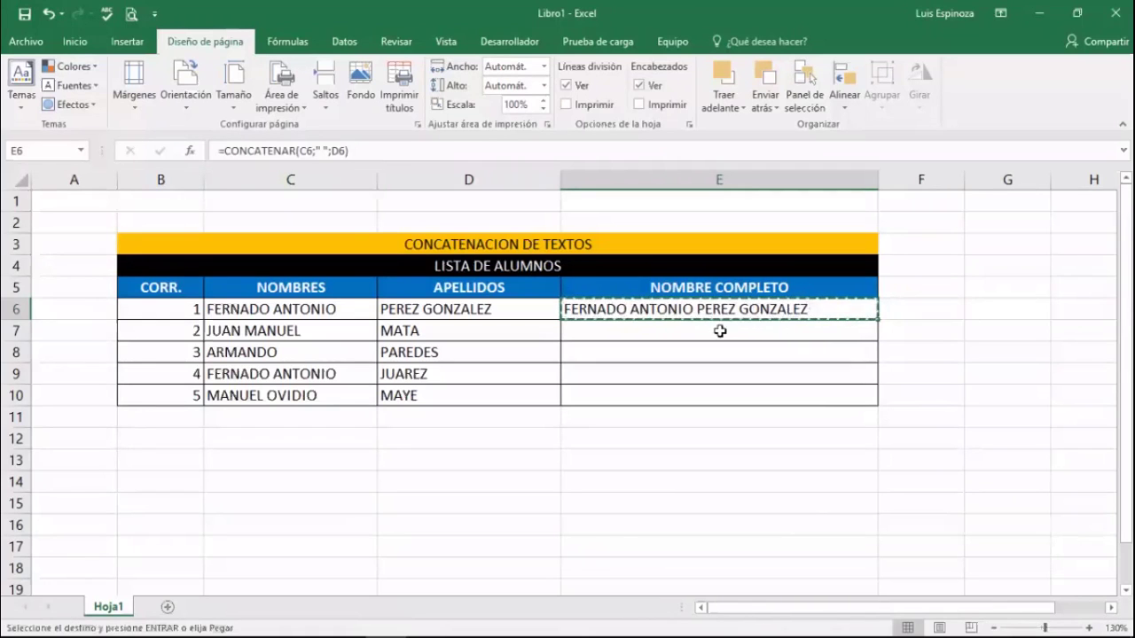
left_click(720, 332)
left_click_drag(719, 332, 720, 393)
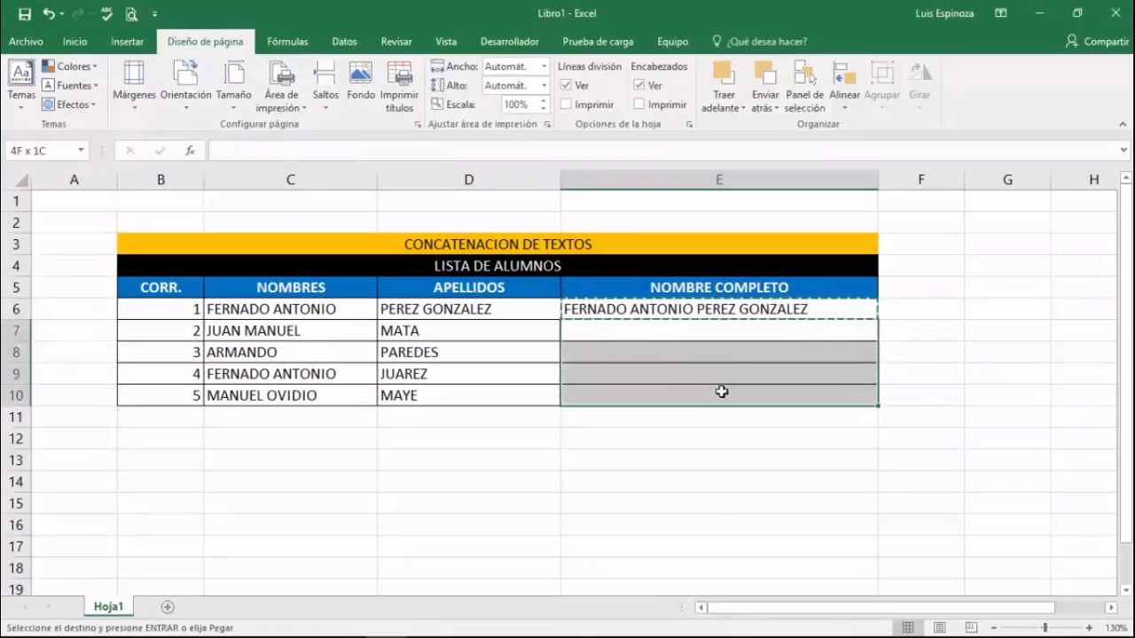
key("Return")
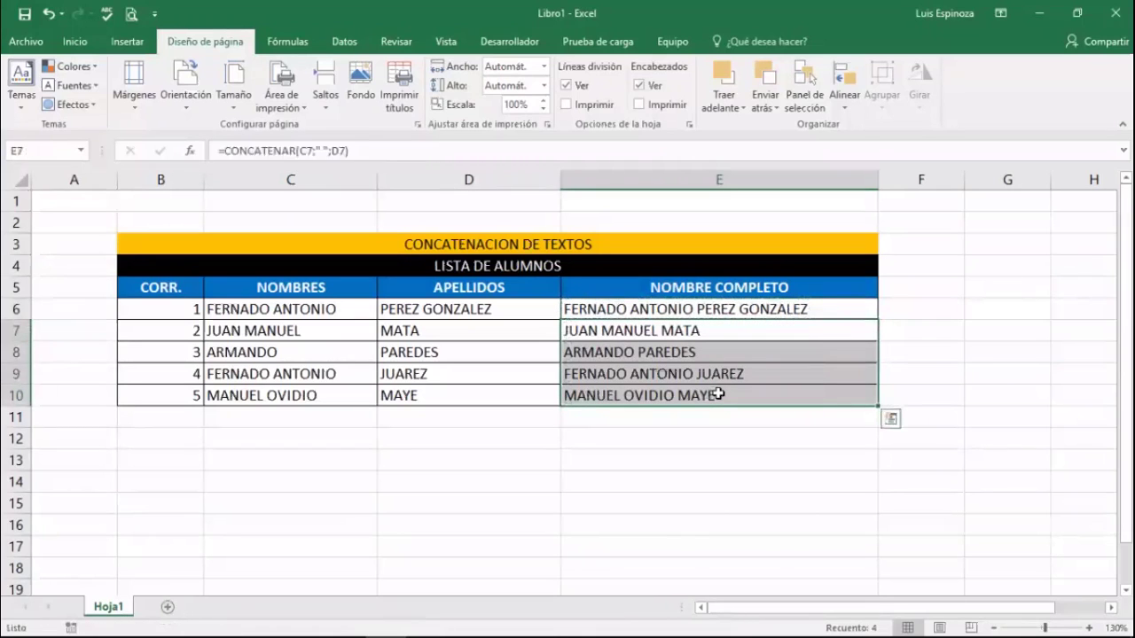
left_click(718, 395)
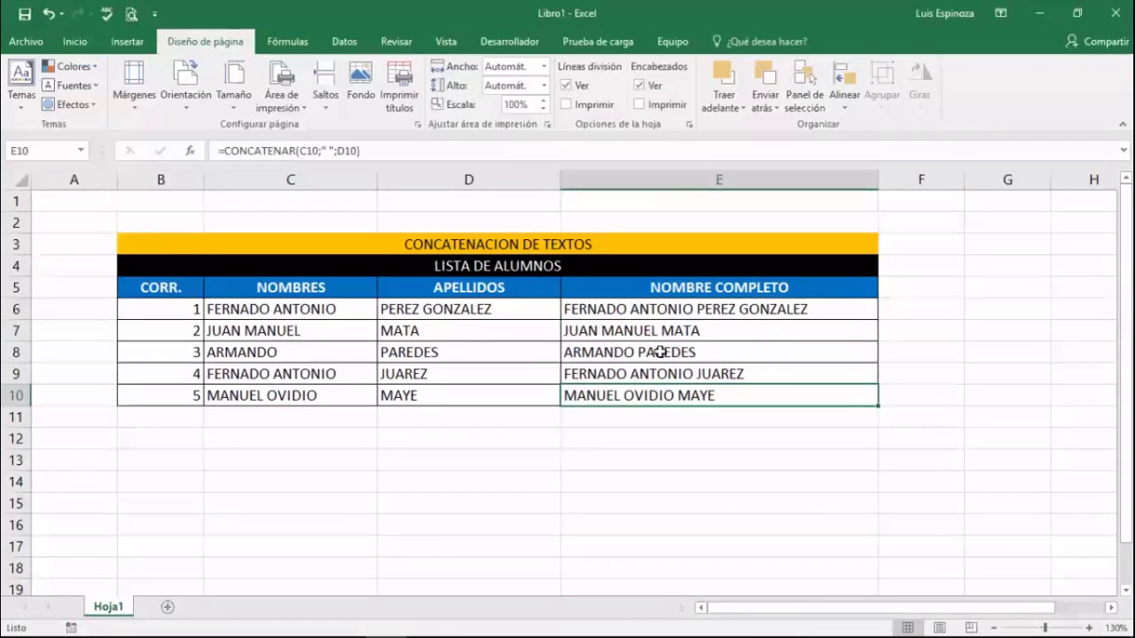
Step: Clear the full names in E7:E10 and copy the CONCATENAR formula from E6 into E7 only
left_click_drag(657, 330, 652, 394)
key("Delete")
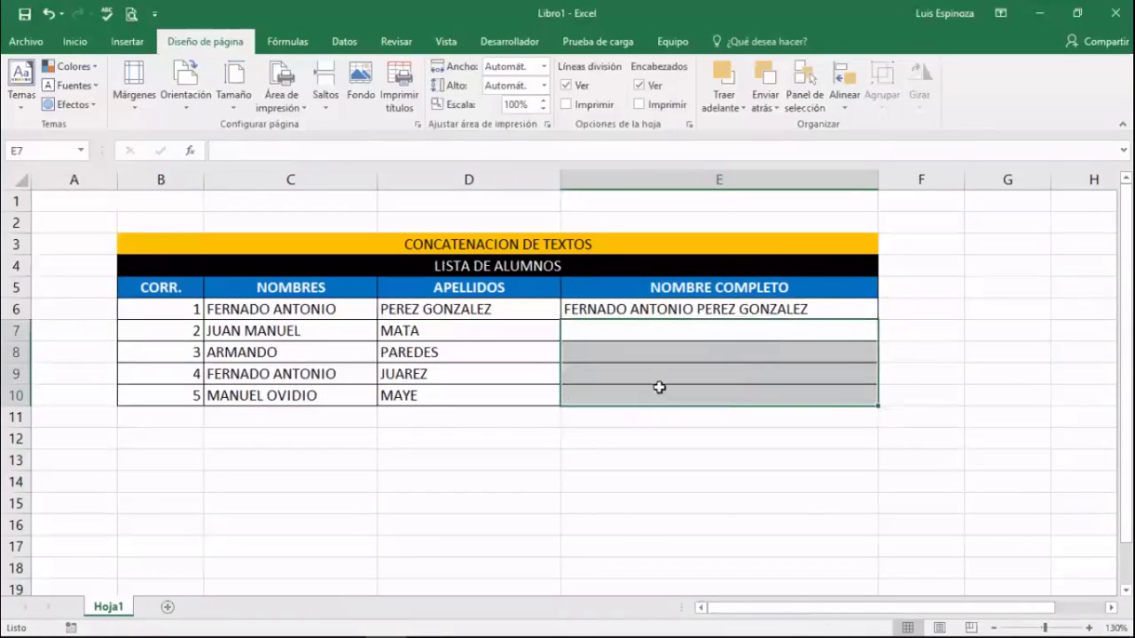
left_click(830, 304)
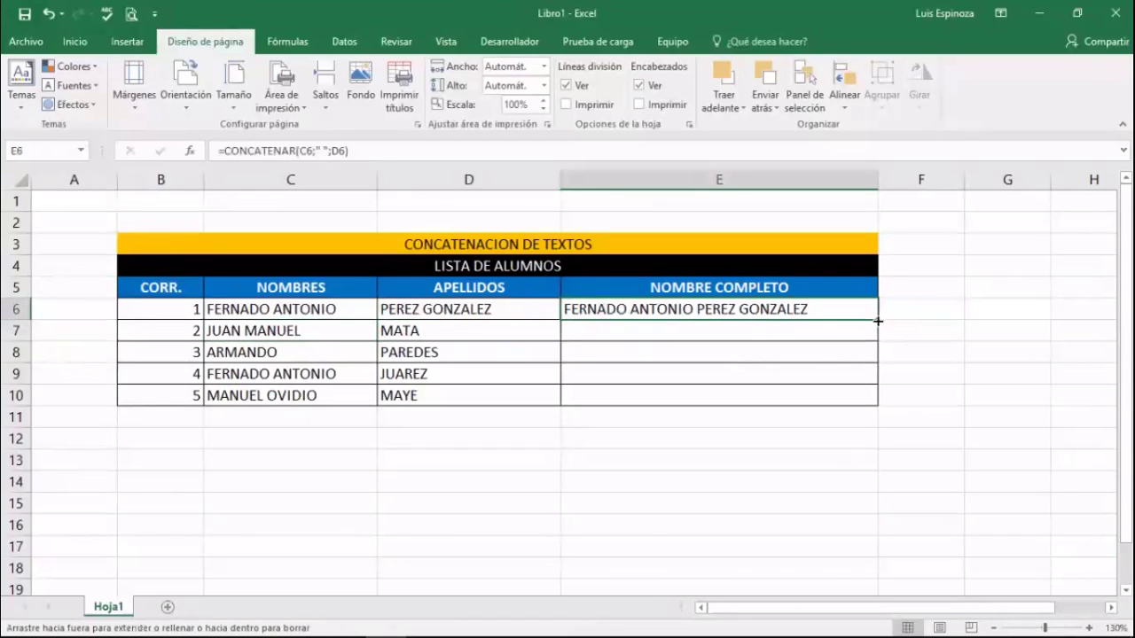
left_click_drag(878, 321, 874, 342)
left_click(751, 325)
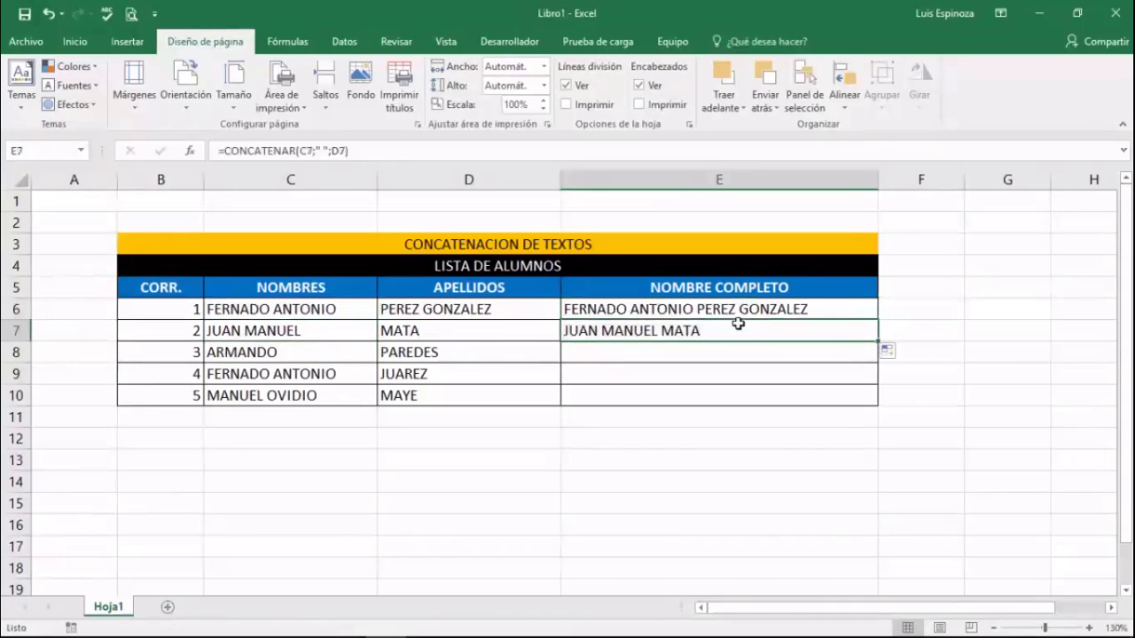
Step: Compare the cell references used by the CONCATENAR formulas in E6 and E7, leaving both formulas as they are
left_click(693, 307)
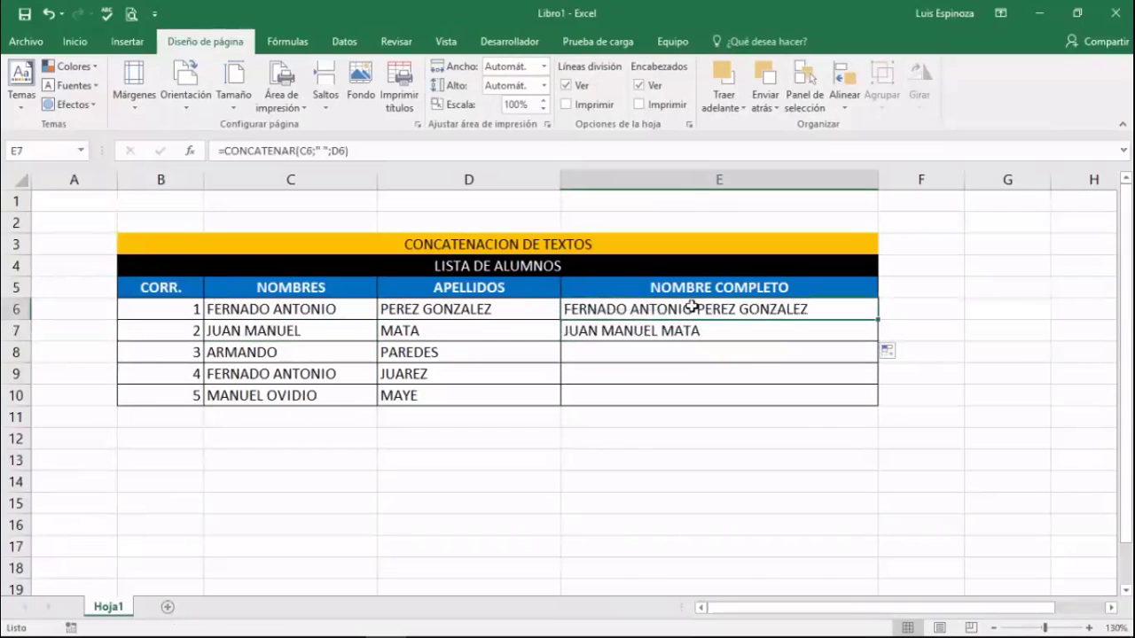
double_click(693, 307)
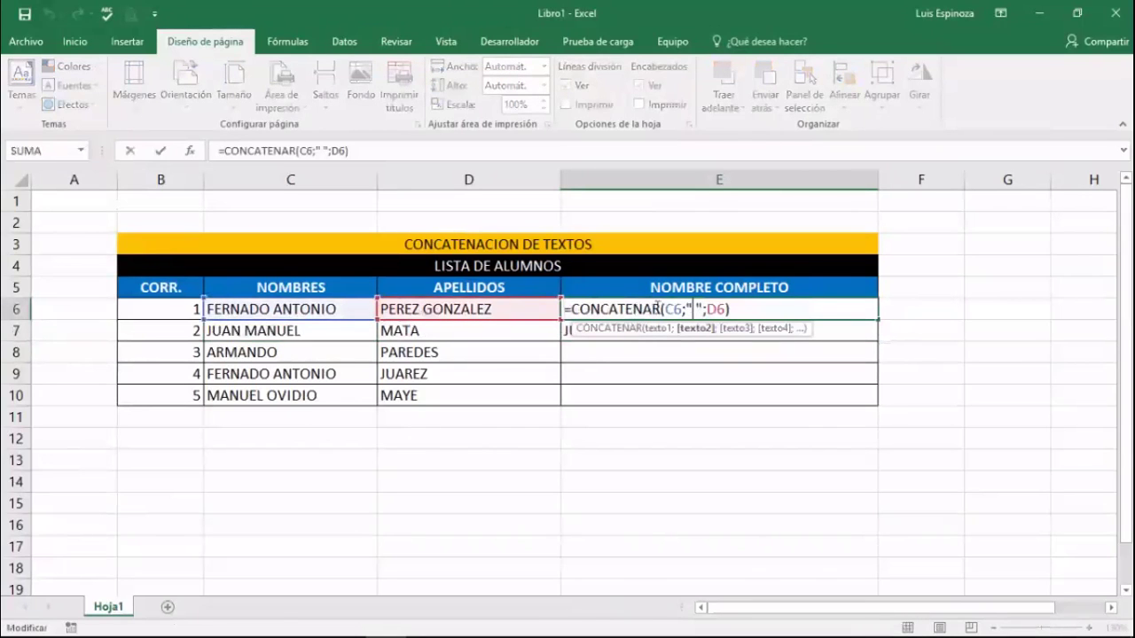
key("Return")
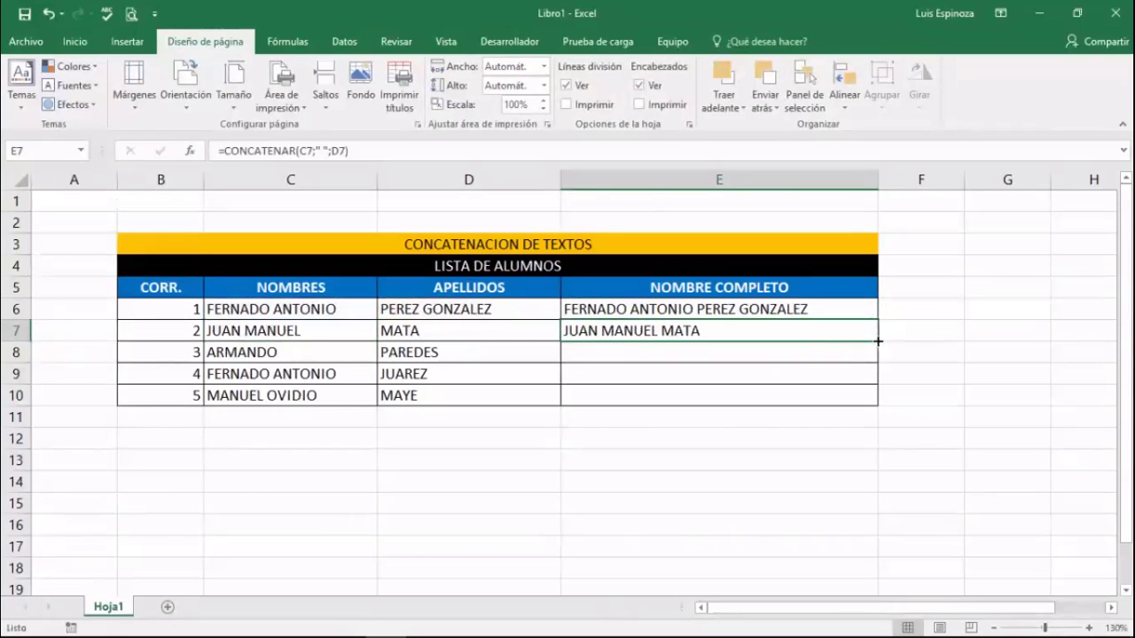
double_click(618, 331)
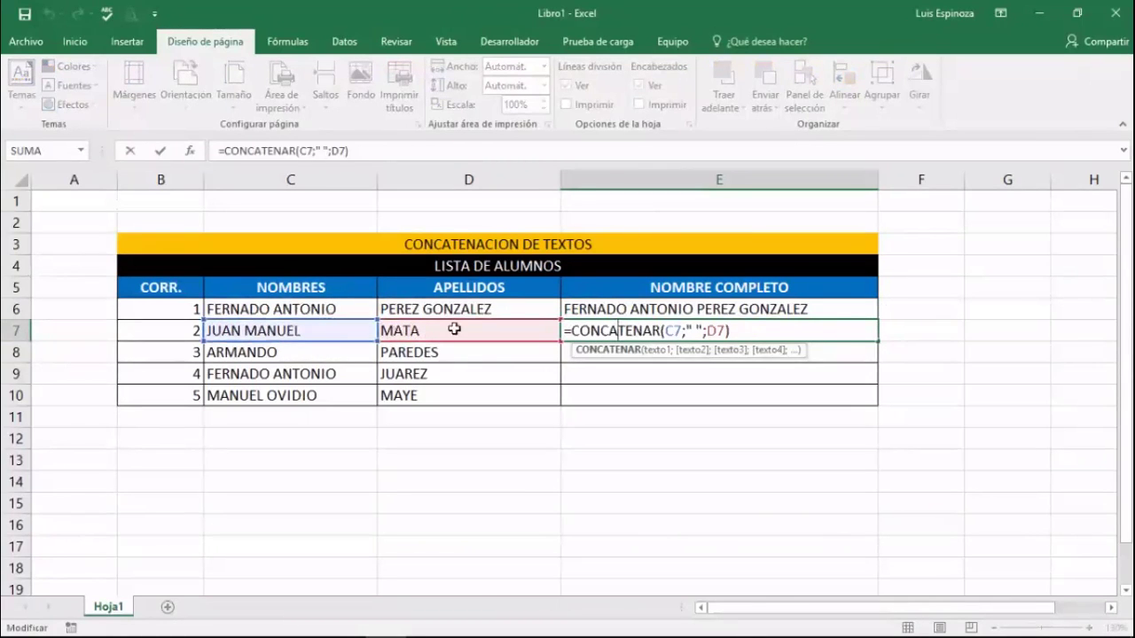
key("Return")
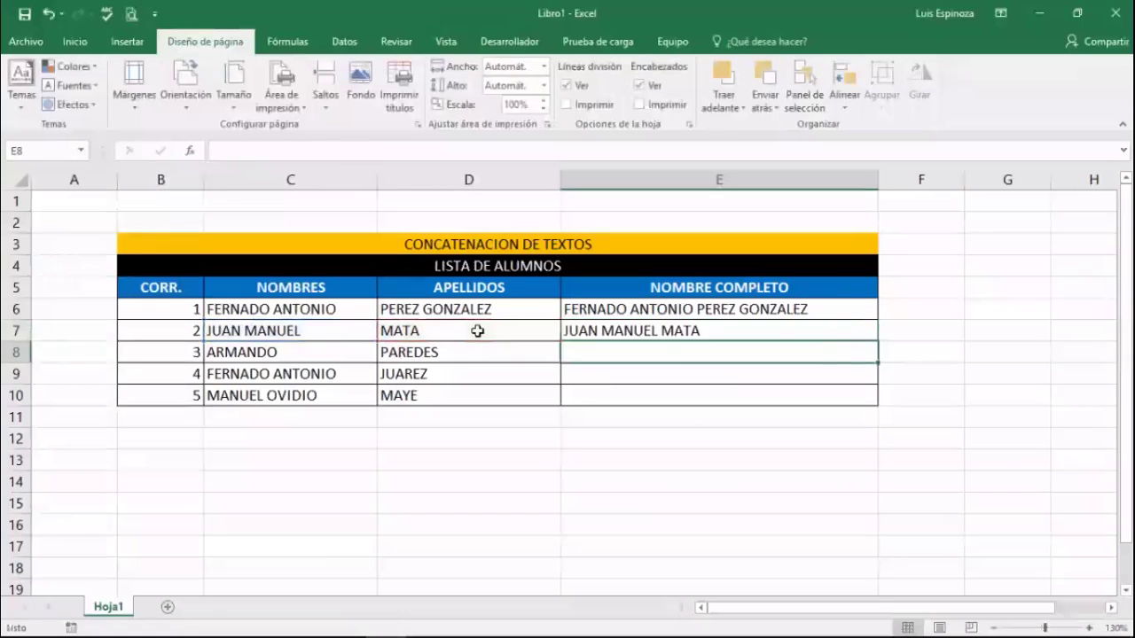
Step: Fill the CONCATENAR formula from E7 down to the NOMBRE COMPLETO cells E8:E10
left_click(665, 331)
left_click_drag(876, 341, 866, 405)
left_click(664, 373)
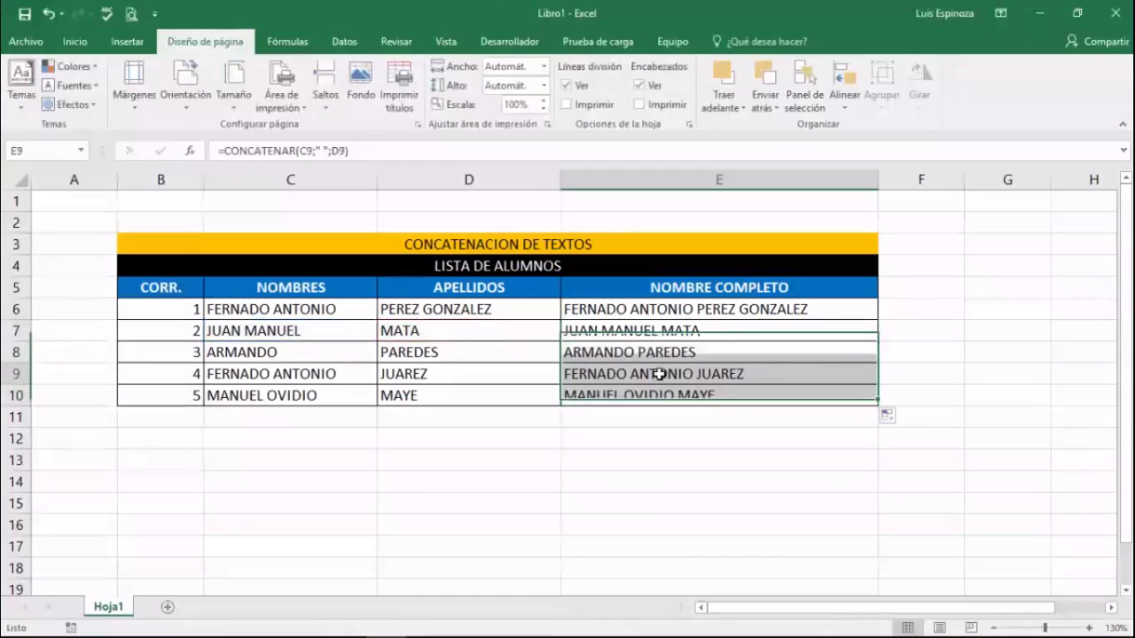
left_click(630, 395)
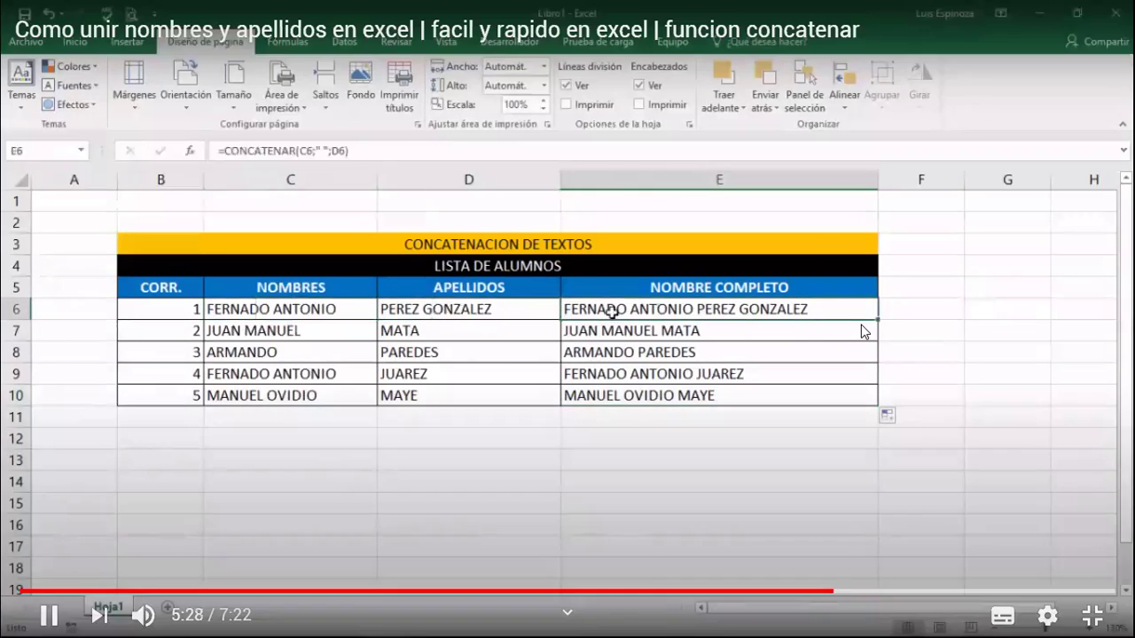
Step: Pause the tutorial video, leave full screen and switch to the Ejercicio-Venta-SI ANIDADO workbook in Excel
left_click(841, 338)
key("Escape")
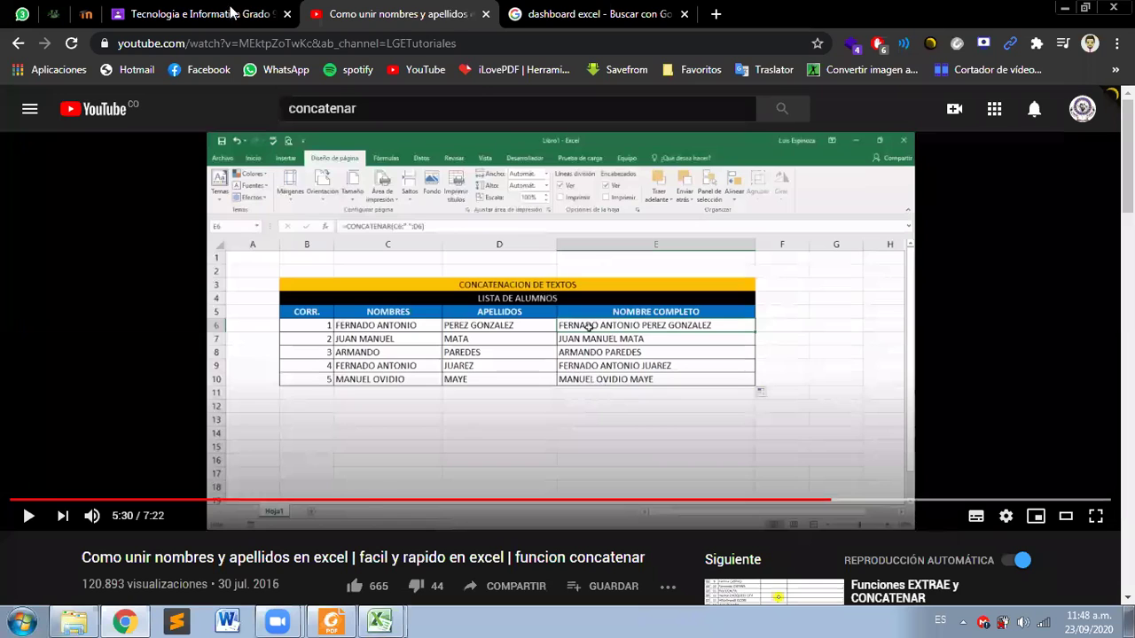
left_click(231, 13)
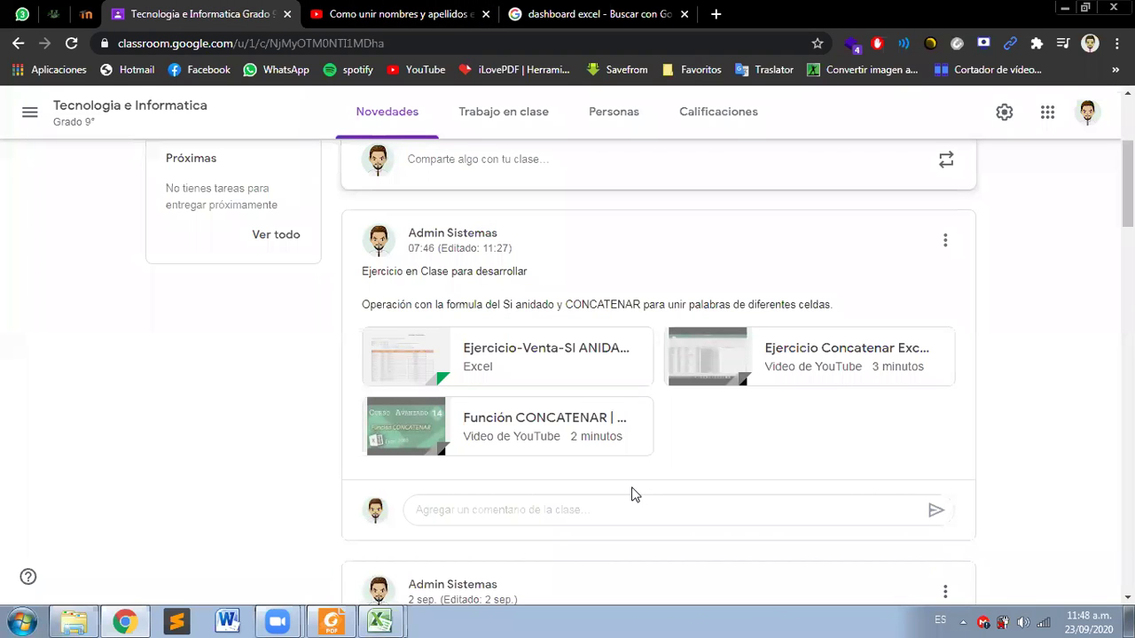
left_click(379, 621)
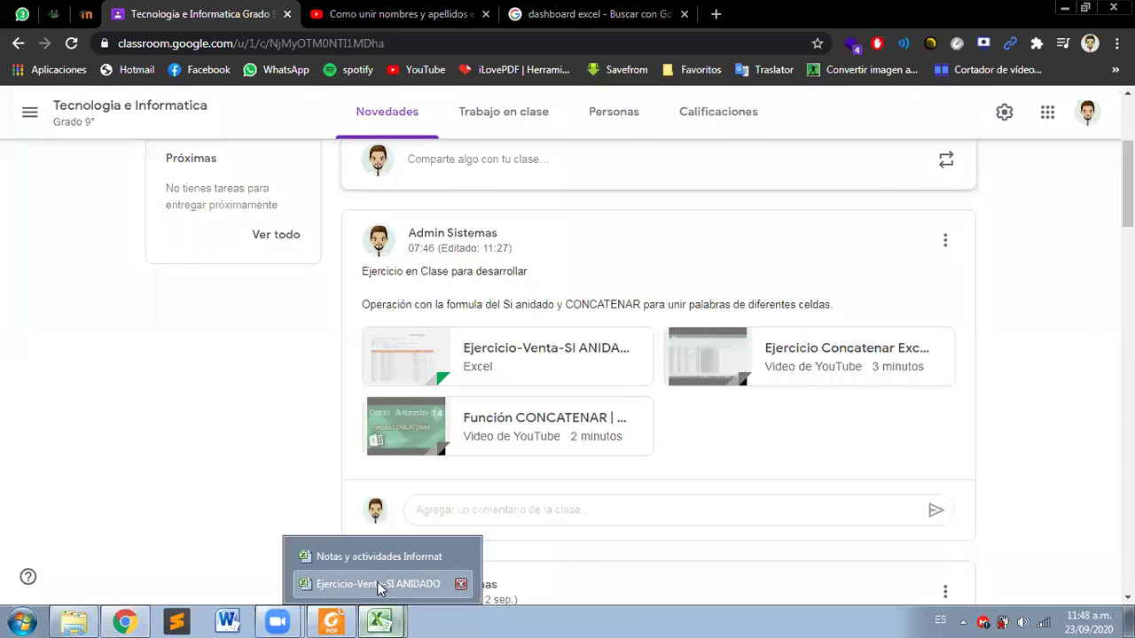
left_click(377, 581)
left_click(281, 303)
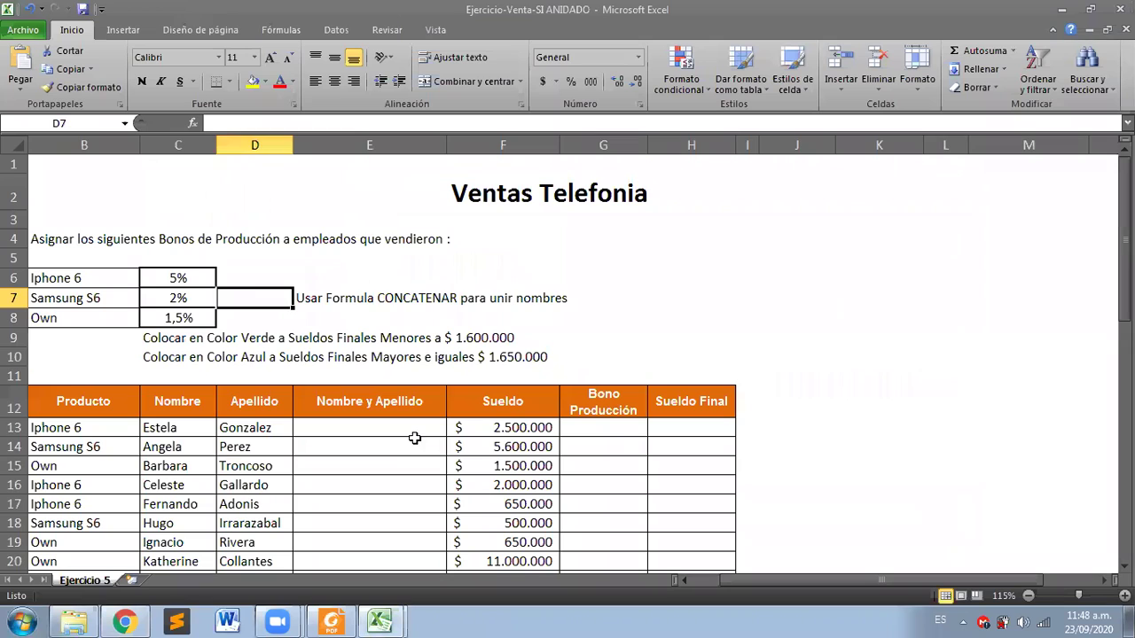
left_click(413, 443)
left_click(413, 428)
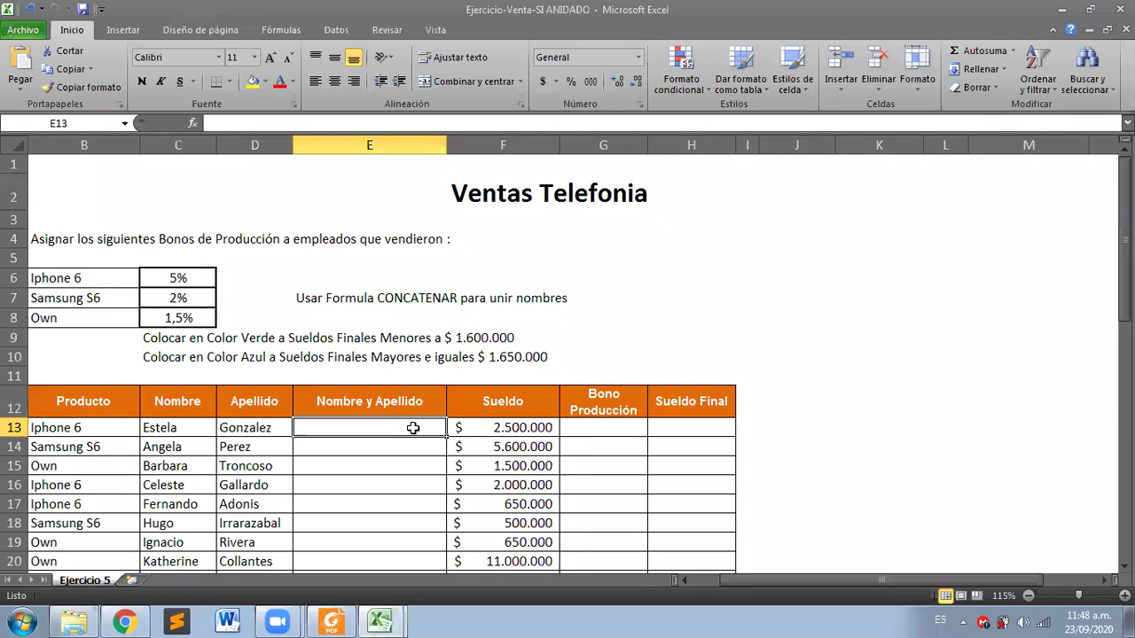
type("=")
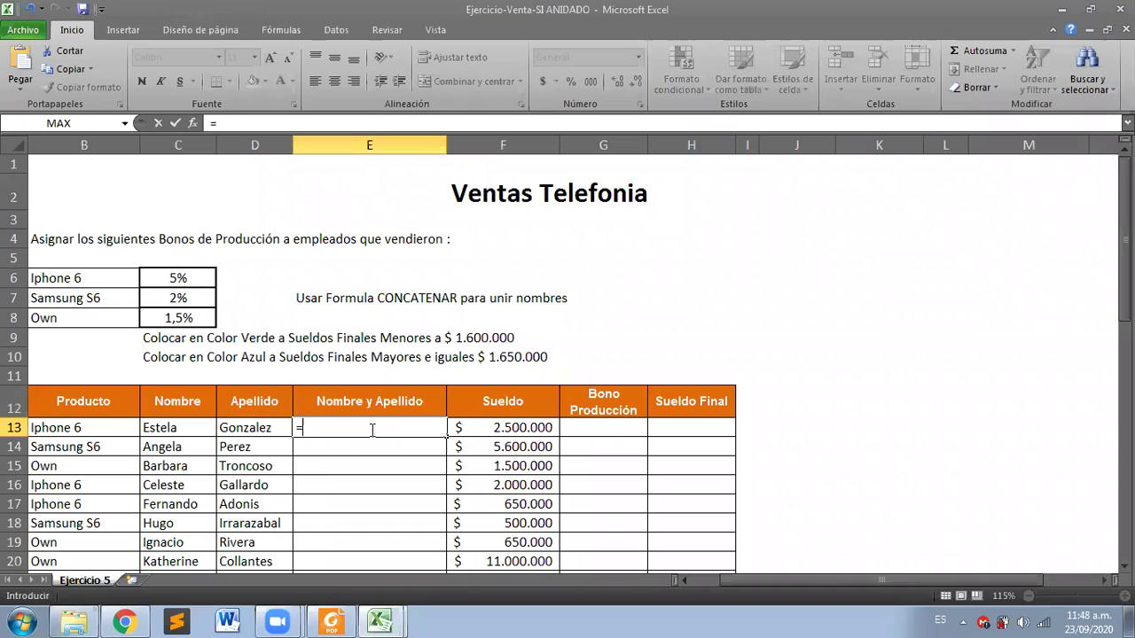
type("CONC")
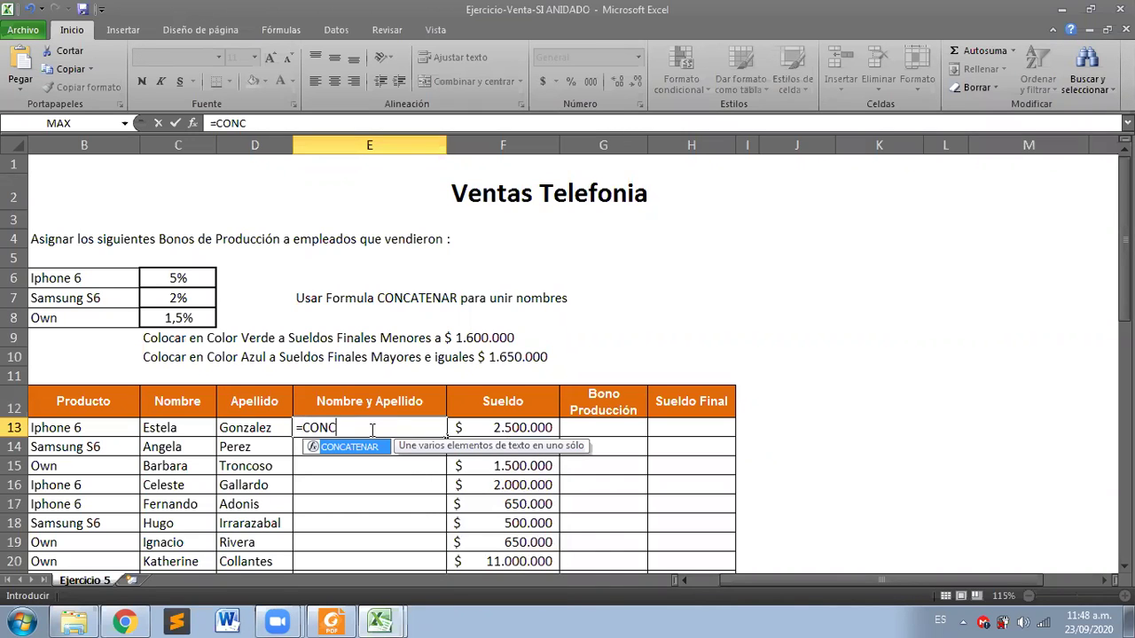
key("Return")
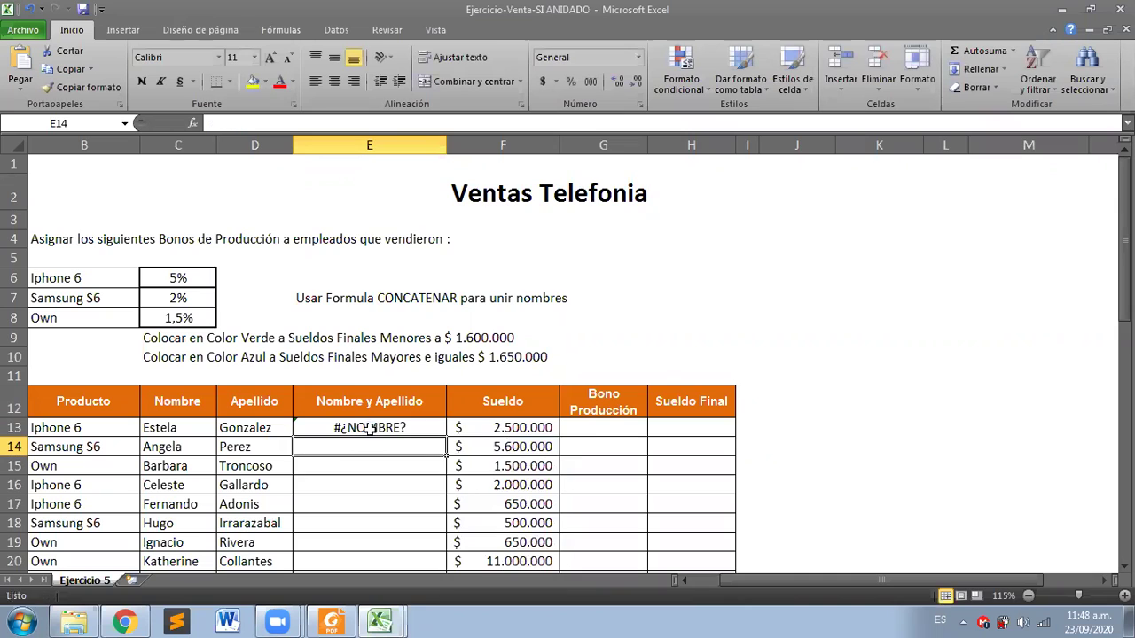
Step: Enter the formula =CONCATENAR(C13;" ";D13) in the Nombre y Apellido cell E13
left_click(370, 428)
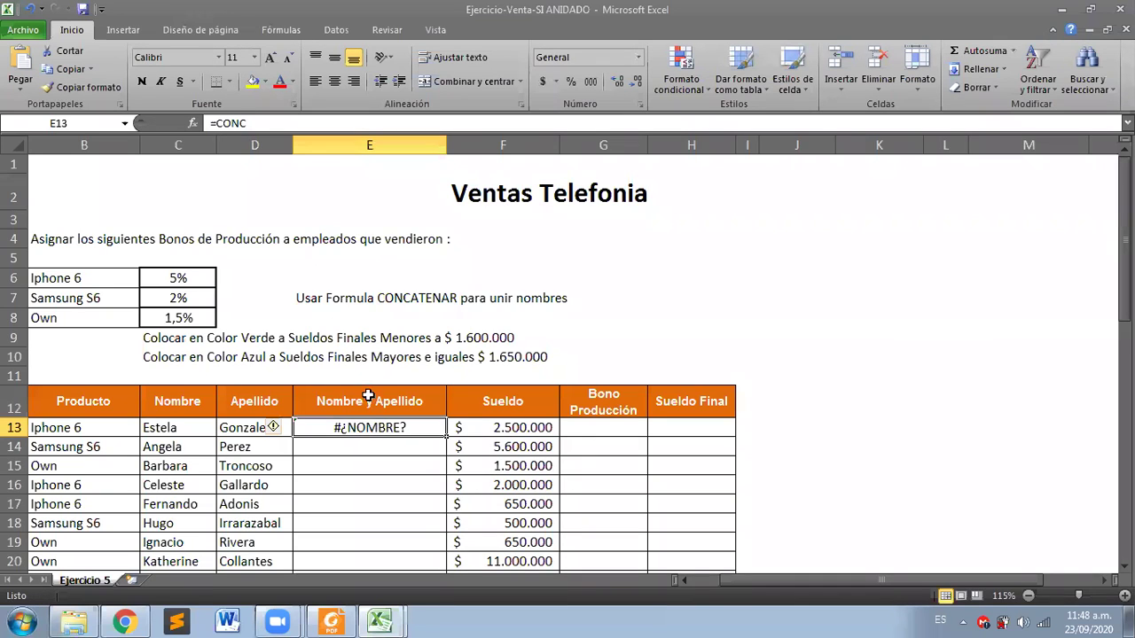
type("=CO")
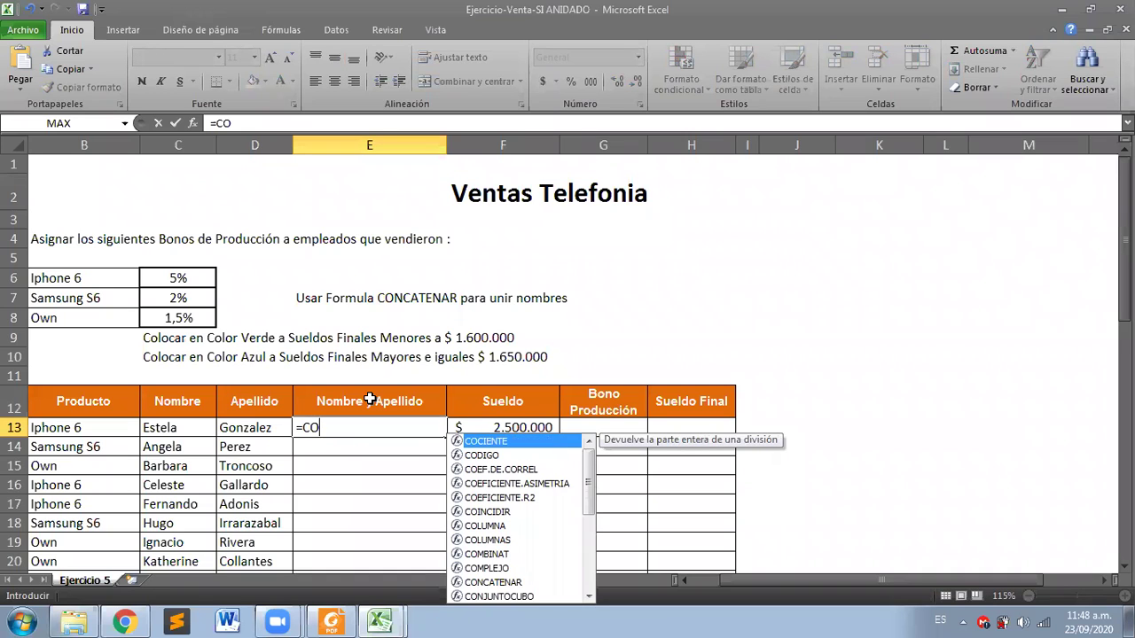
type("NC")
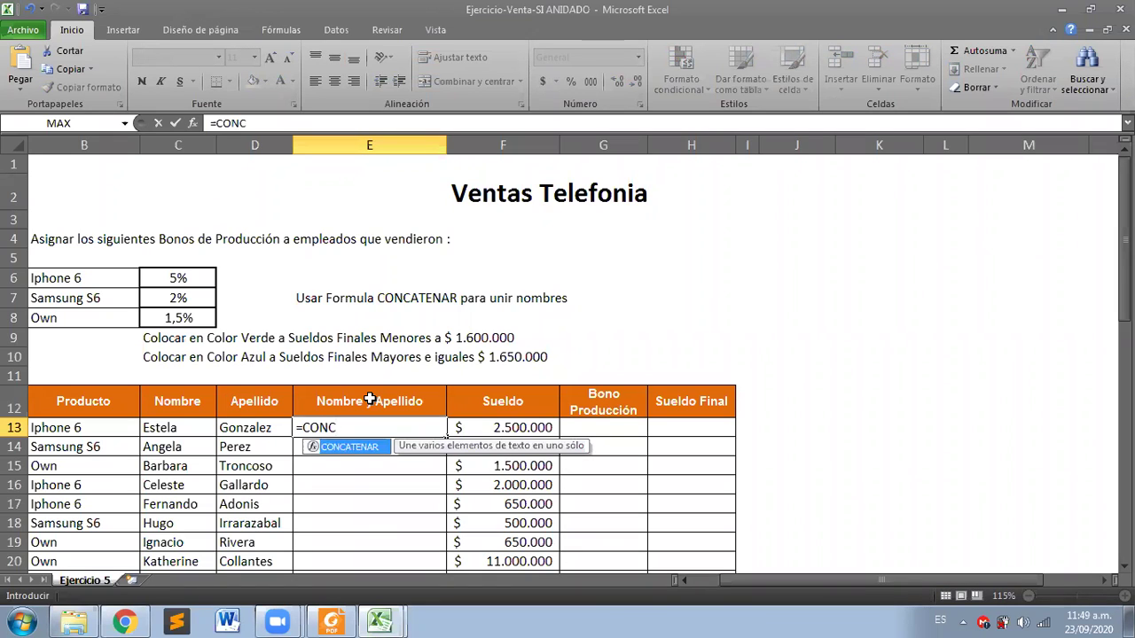
double_click(337, 447)
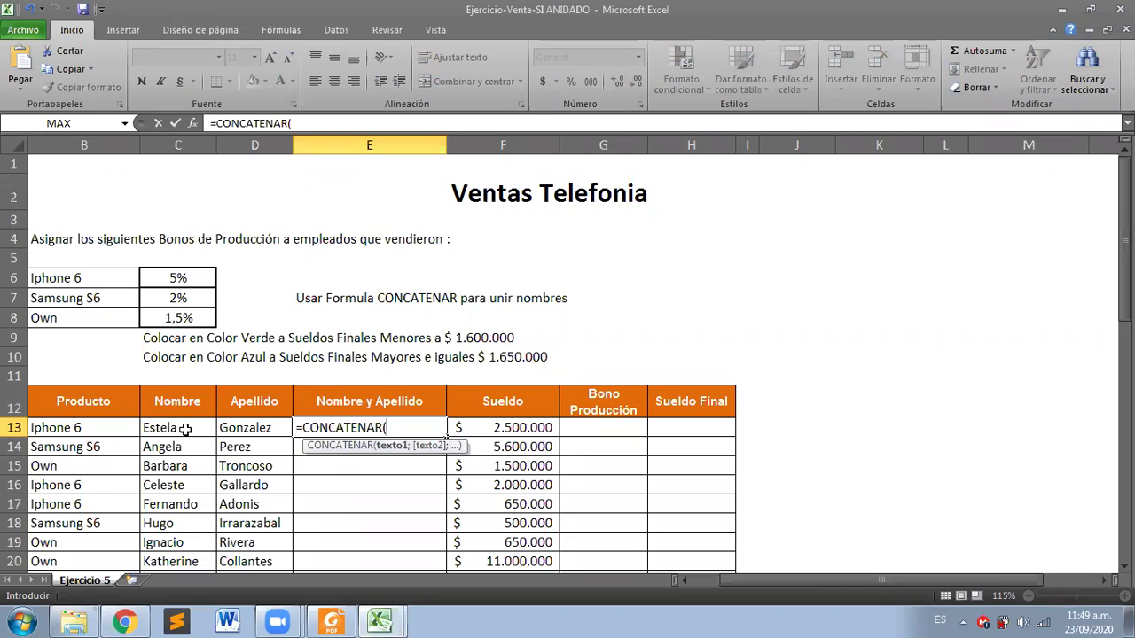
left_click(186, 429)
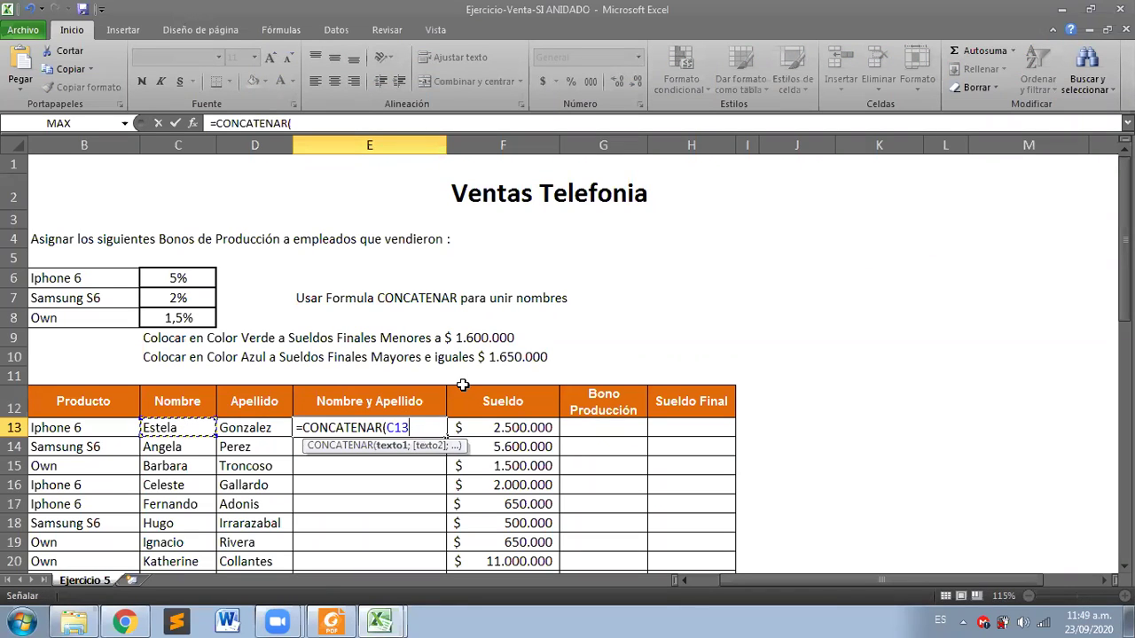
type(";")
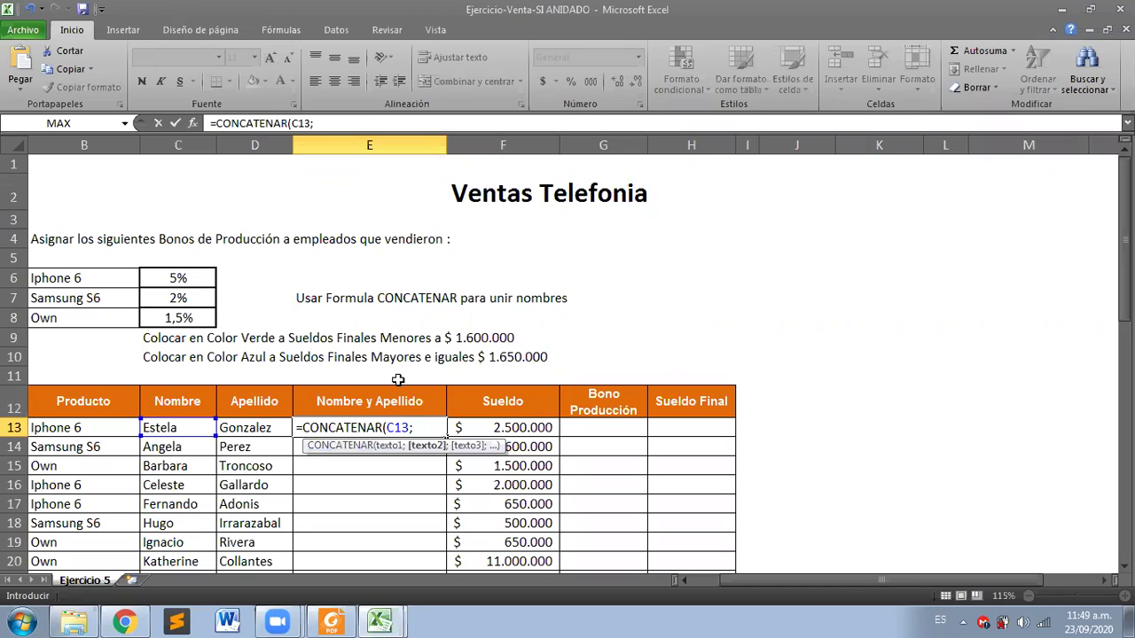
type("\" \";")
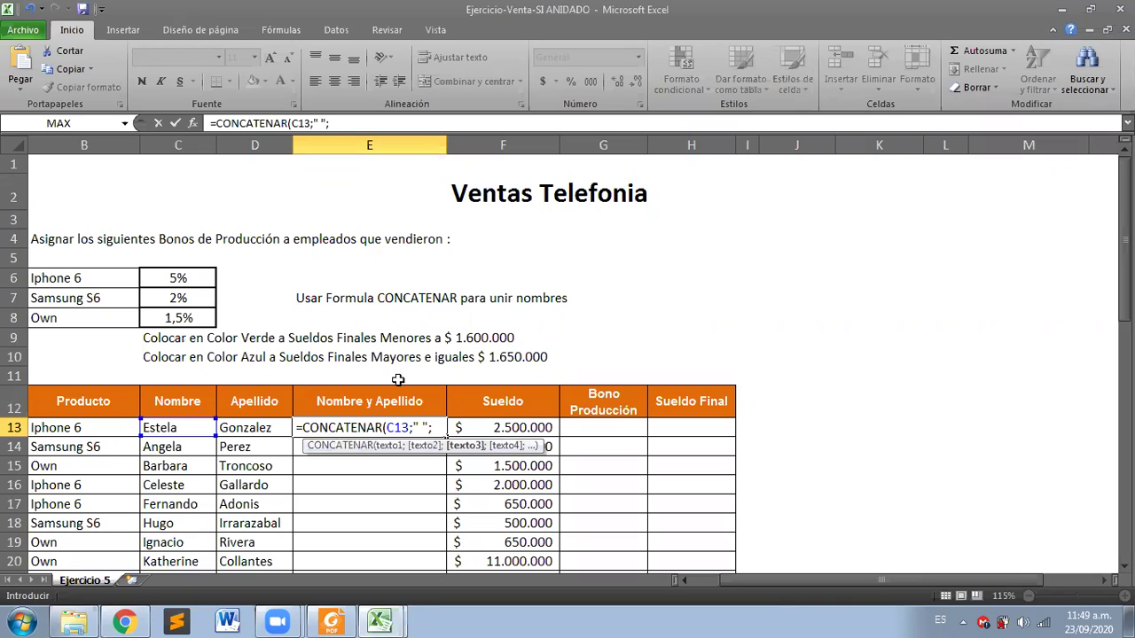
left_click(237, 428)
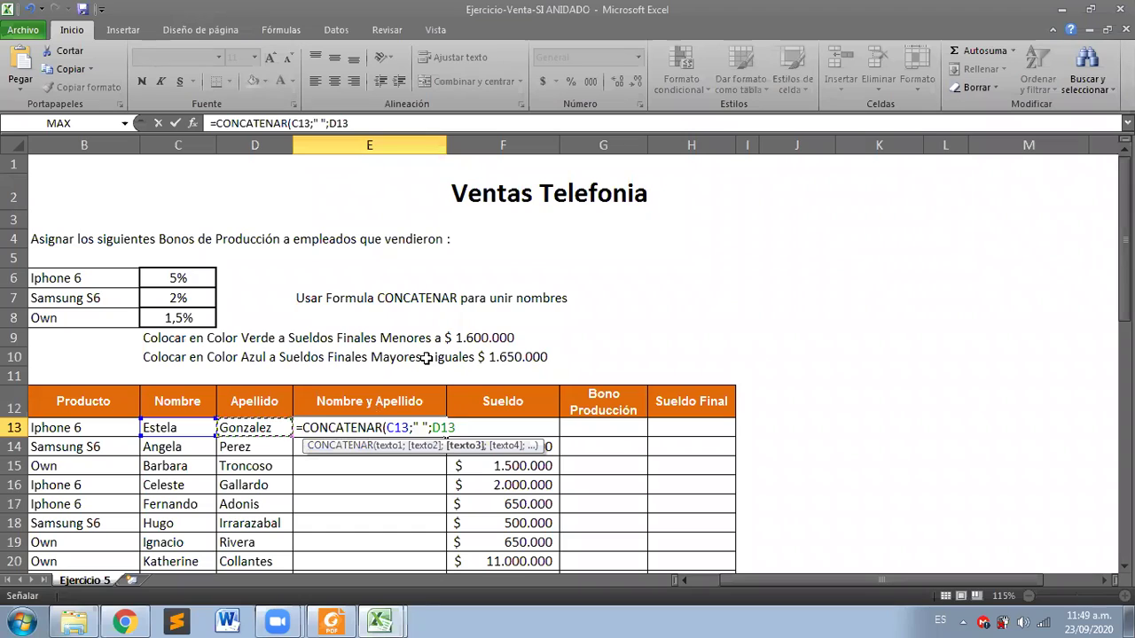
type(")")
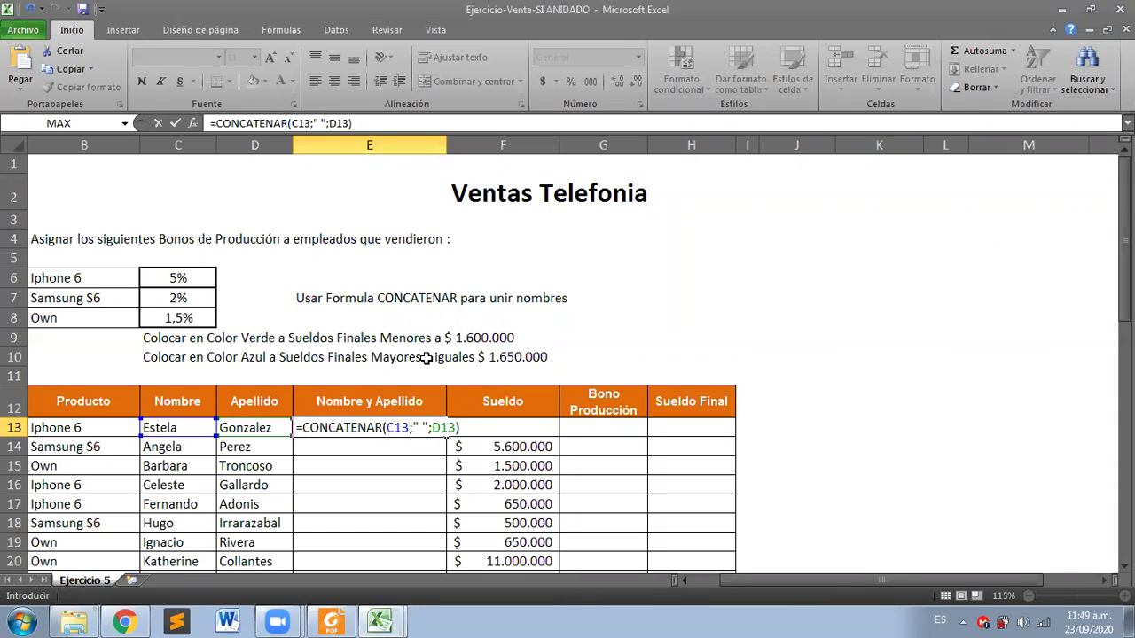
key("Return")
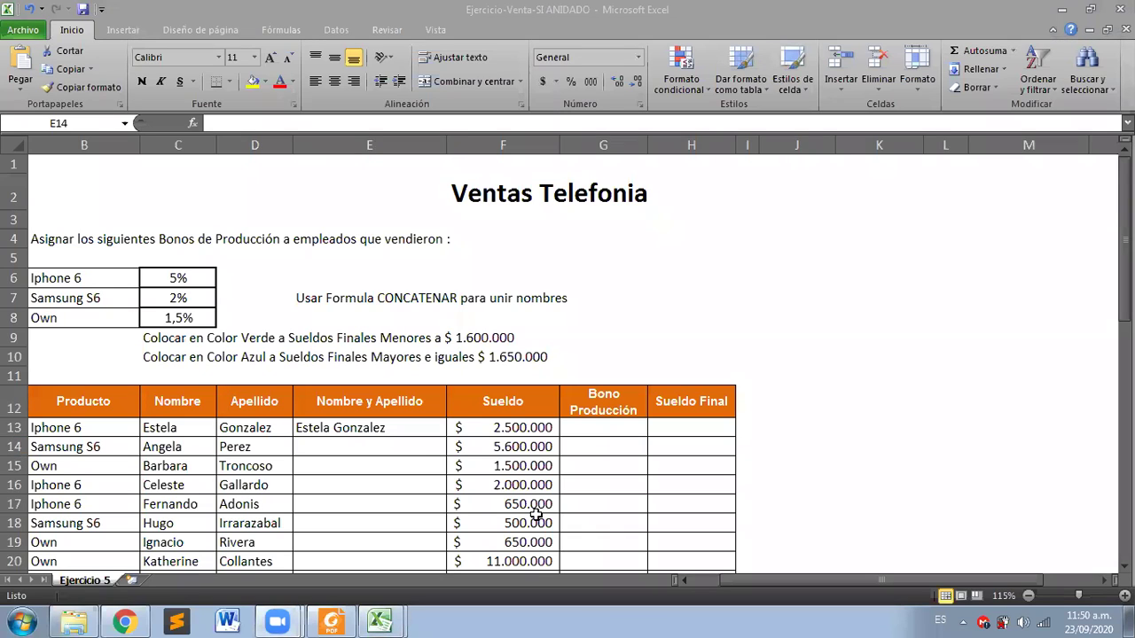
Step: Enter the formula =CONCATENAR(C14;" ";D14) in the Nombre y Apellido cell E14
left_click(335, 448)
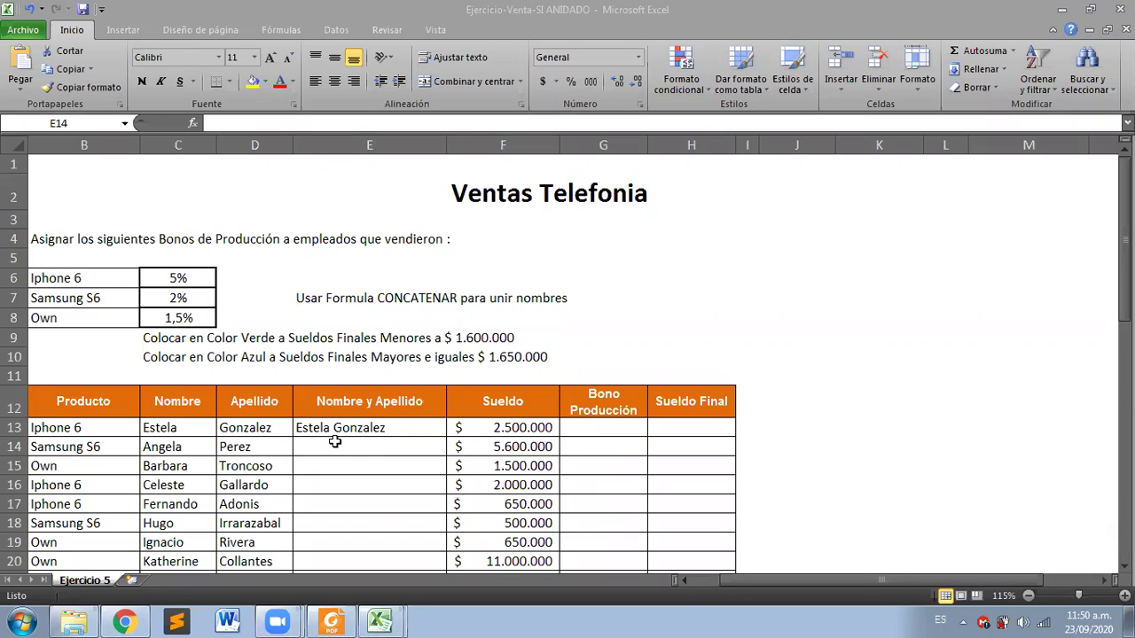
left_click(361, 445)
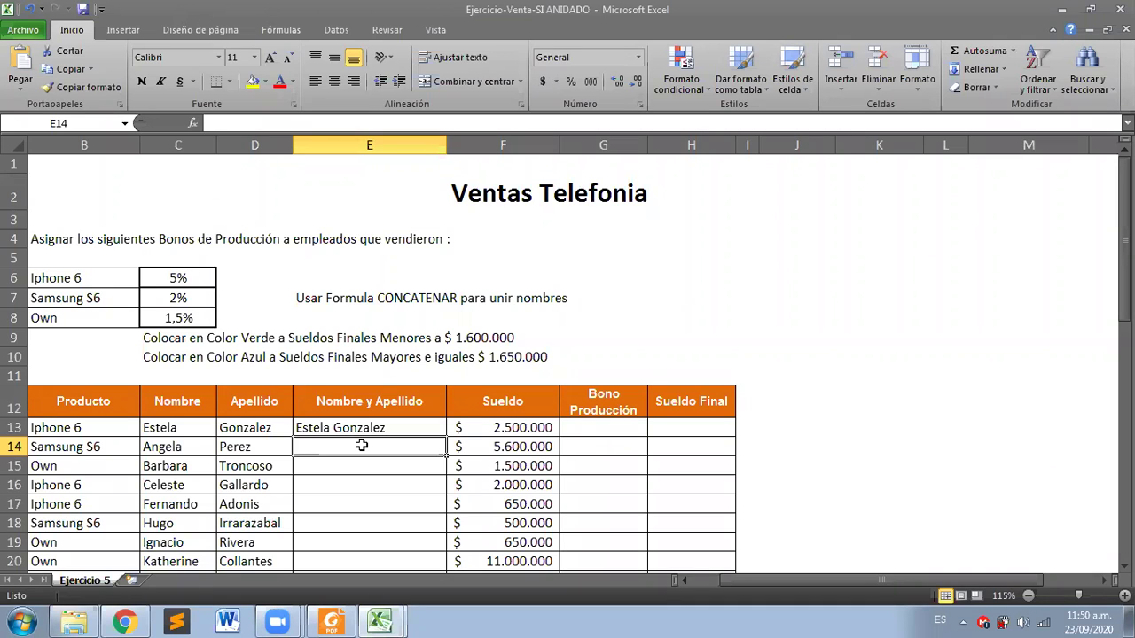
type("=")
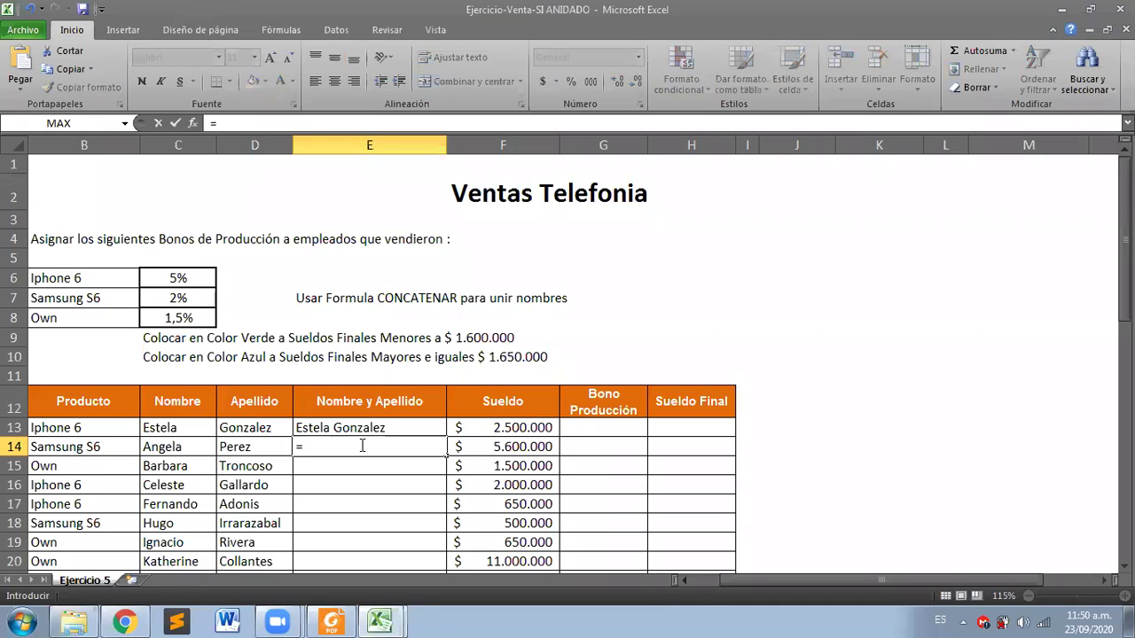
type("CONC")
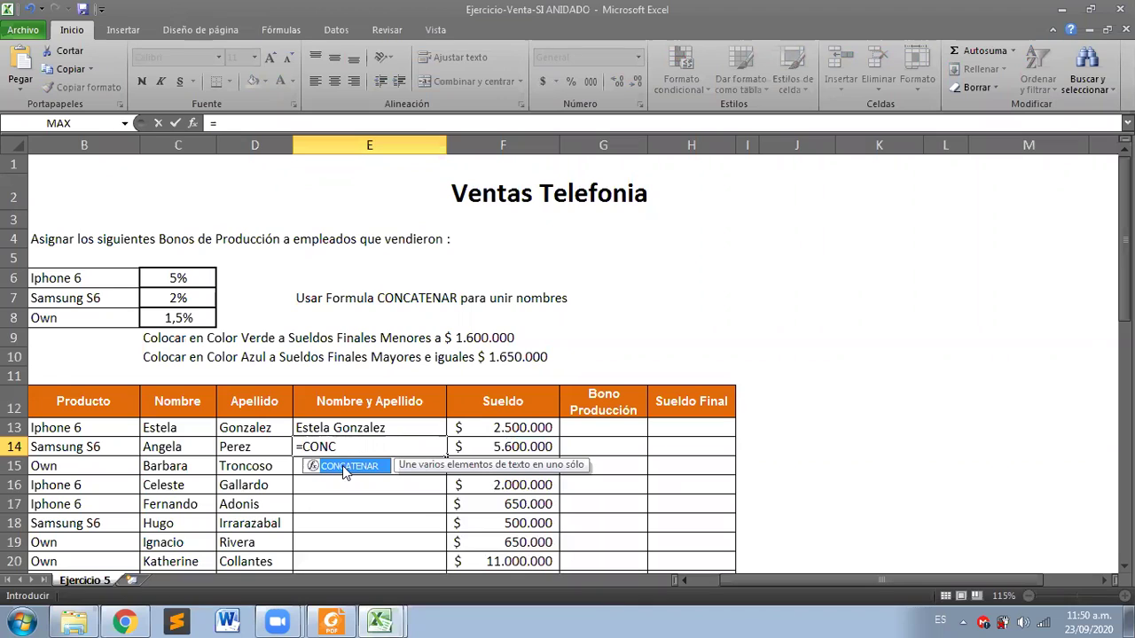
double_click(342, 466)
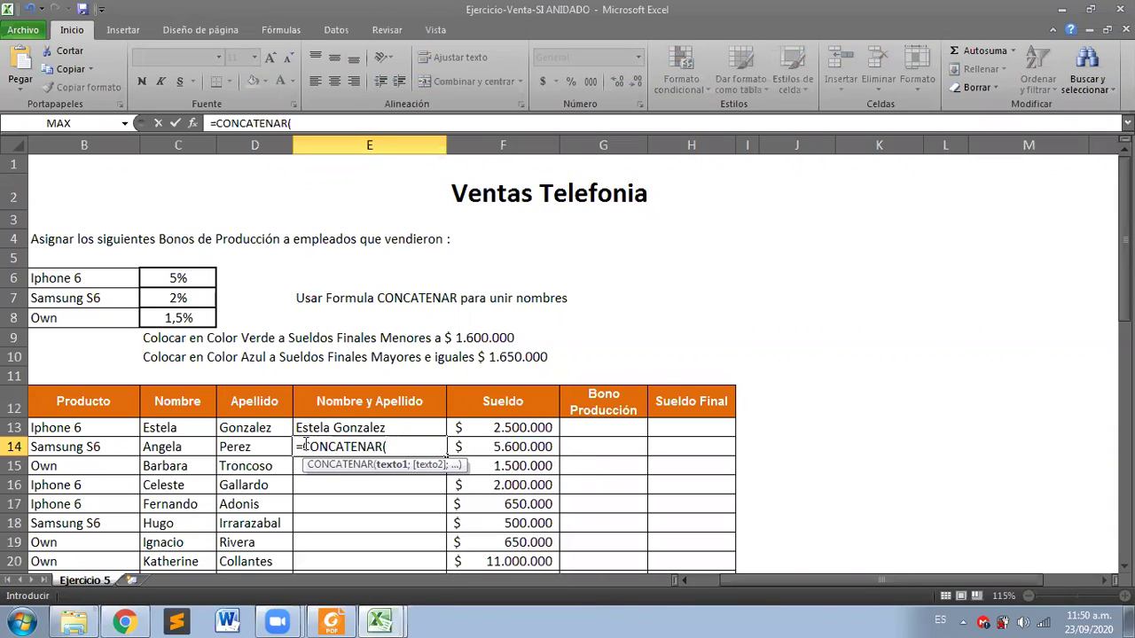
left_click(180, 448)
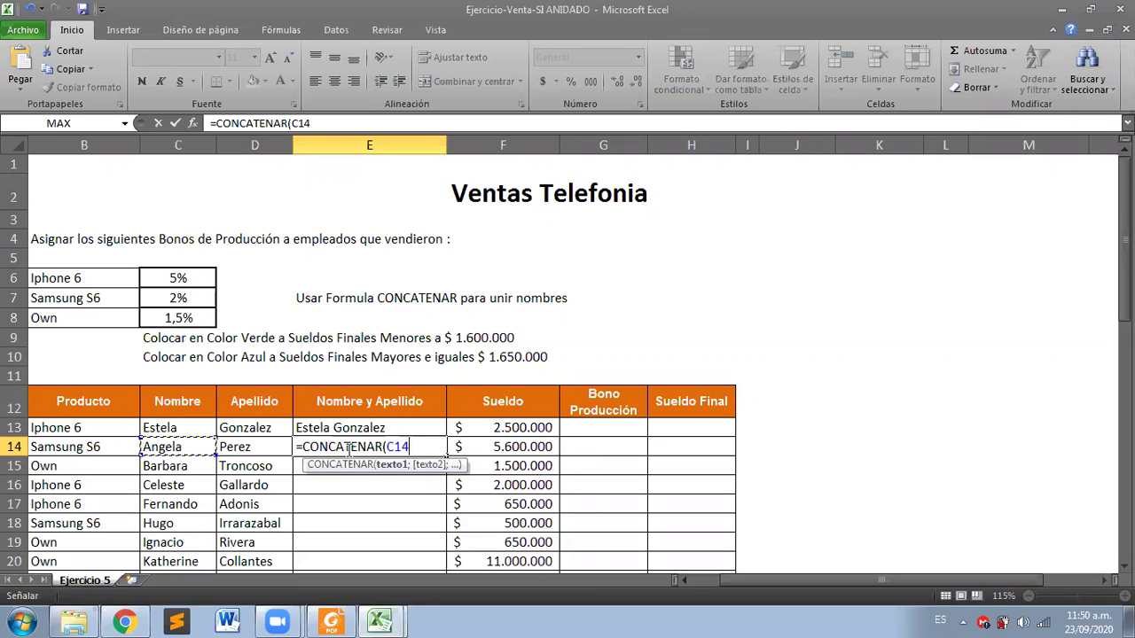
type(";")
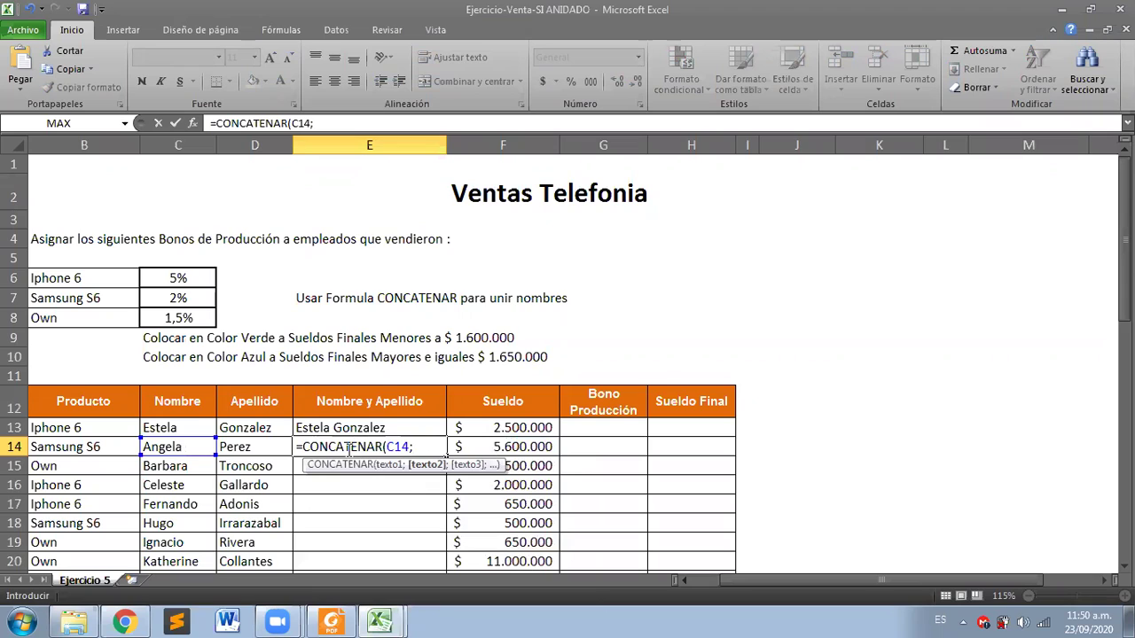
type("\" \";")
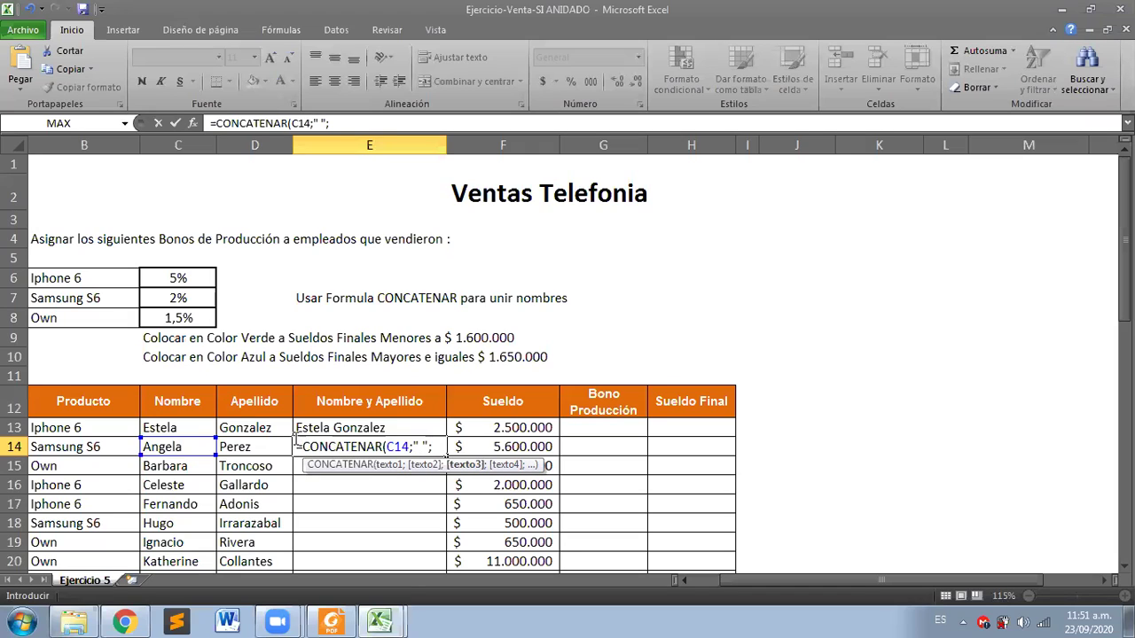
left_click(261, 447)
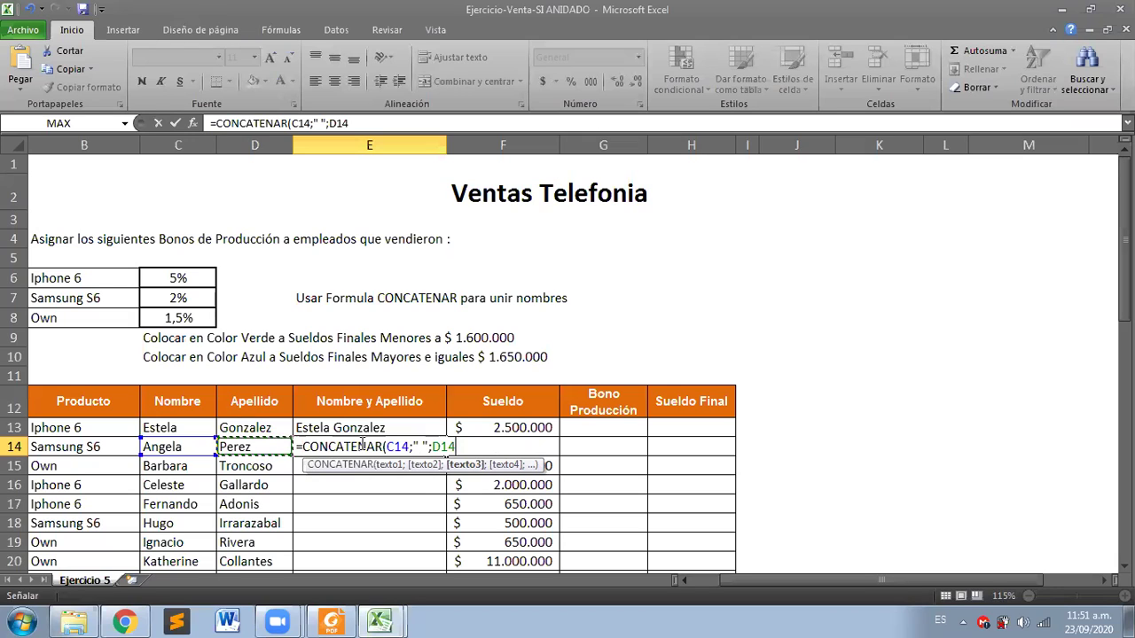
type(")")
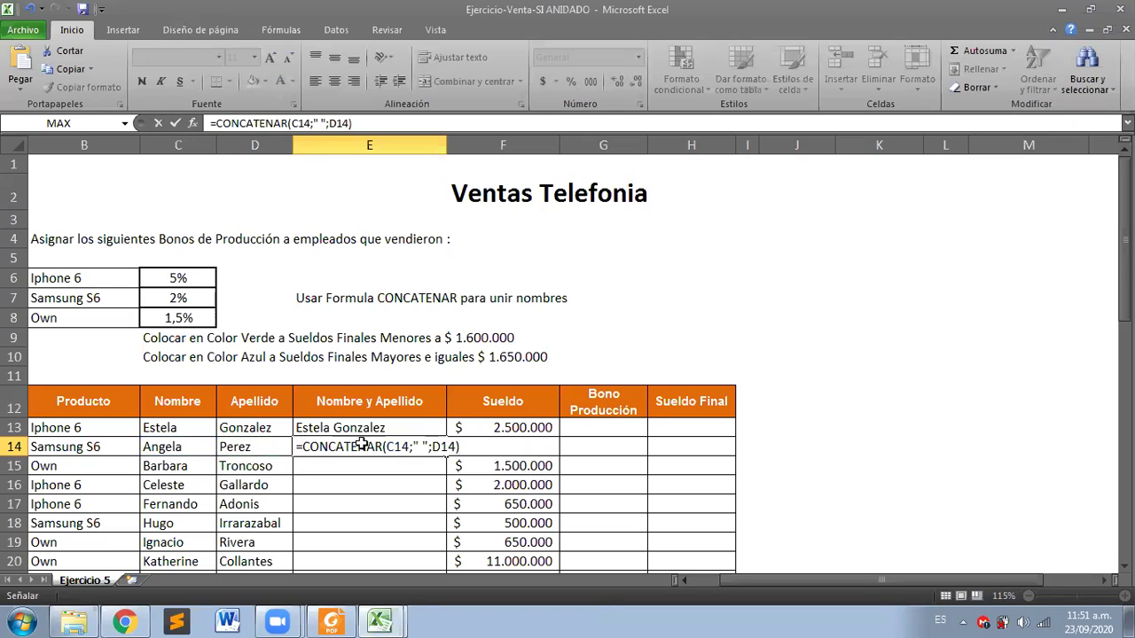
key("Return")
Step: Compare the CONCATENAR formulas in E13 and E14 and the empty cell E15 below, leaving both formulas as they are
left_click(362, 444)
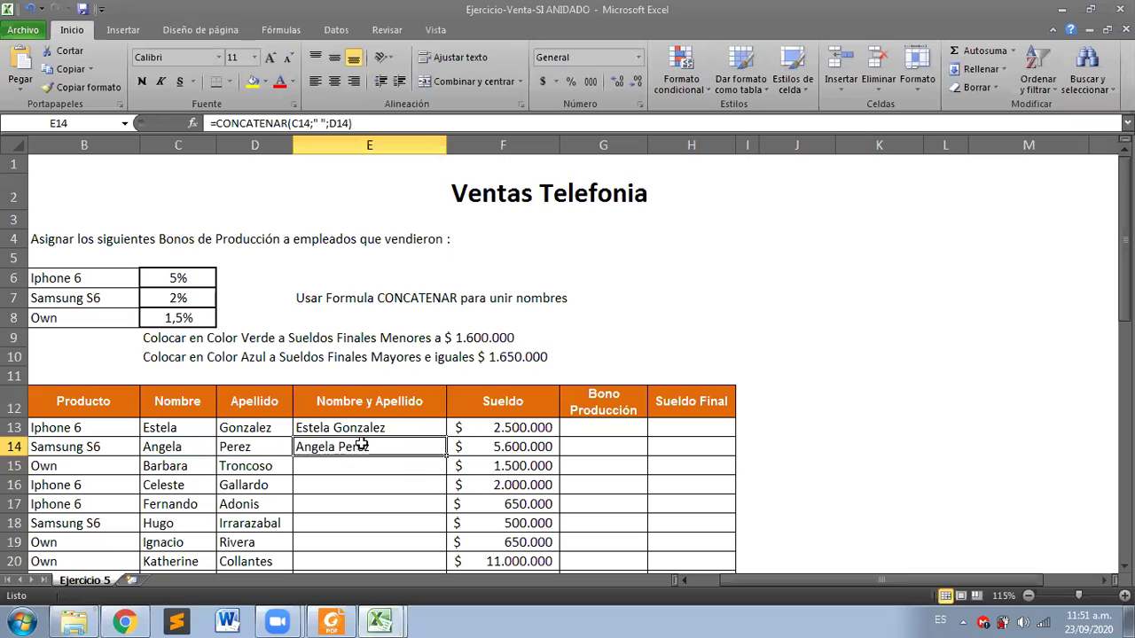
left_click(361, 464)
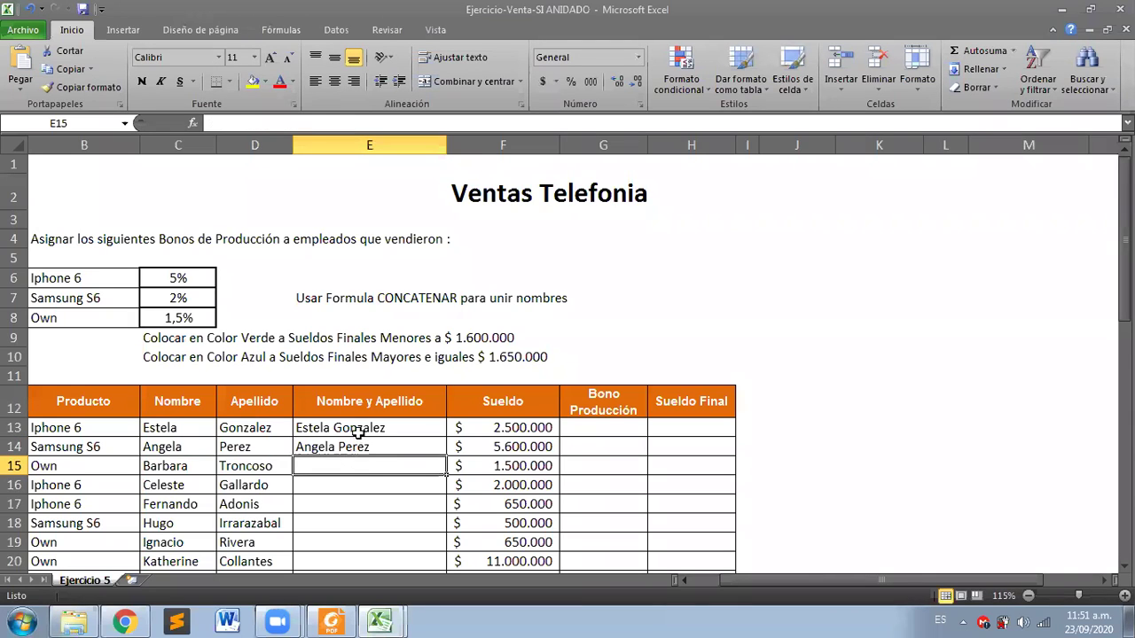
left_click(357, 428)
left_click(359, 446)
left_click(358, 466)
left_click(370, 448)
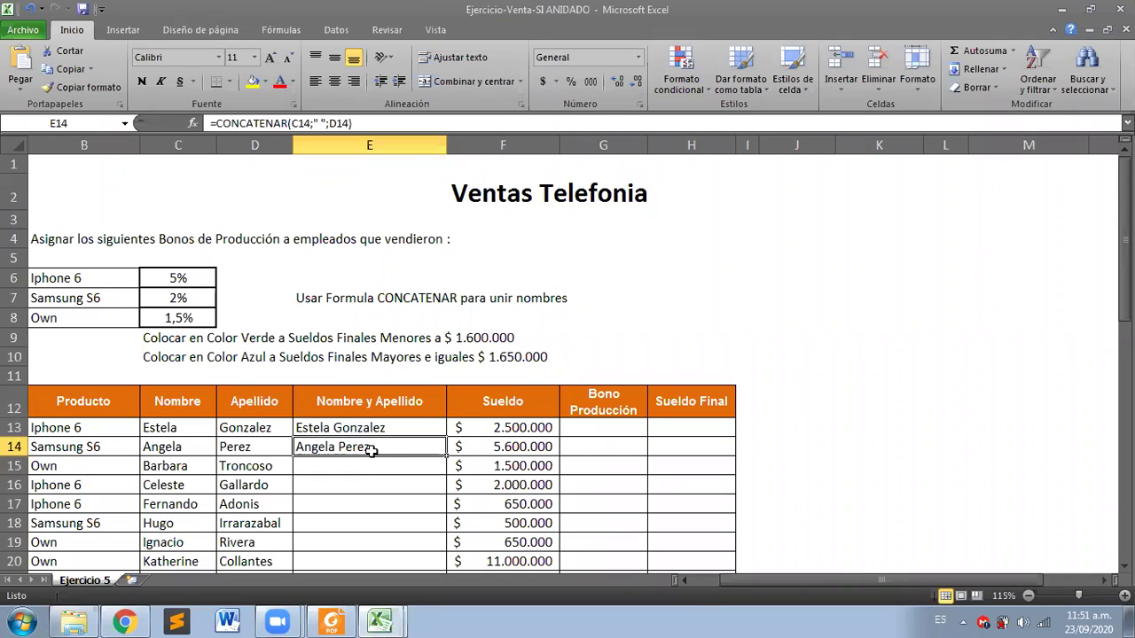
left_click(374, 468)
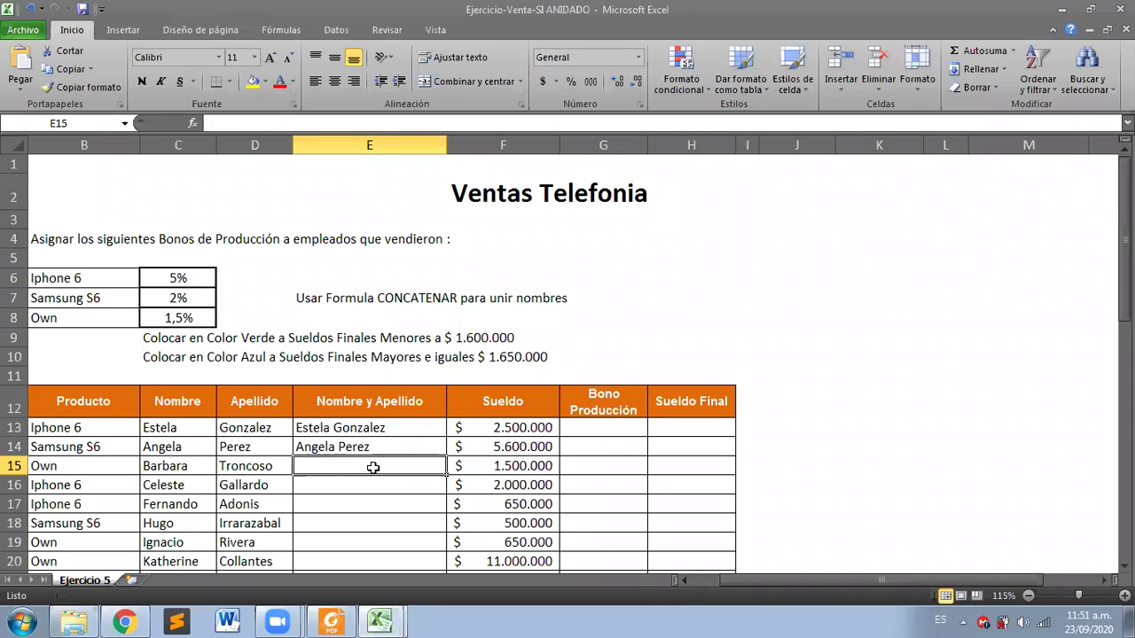
left_click(372, 445)
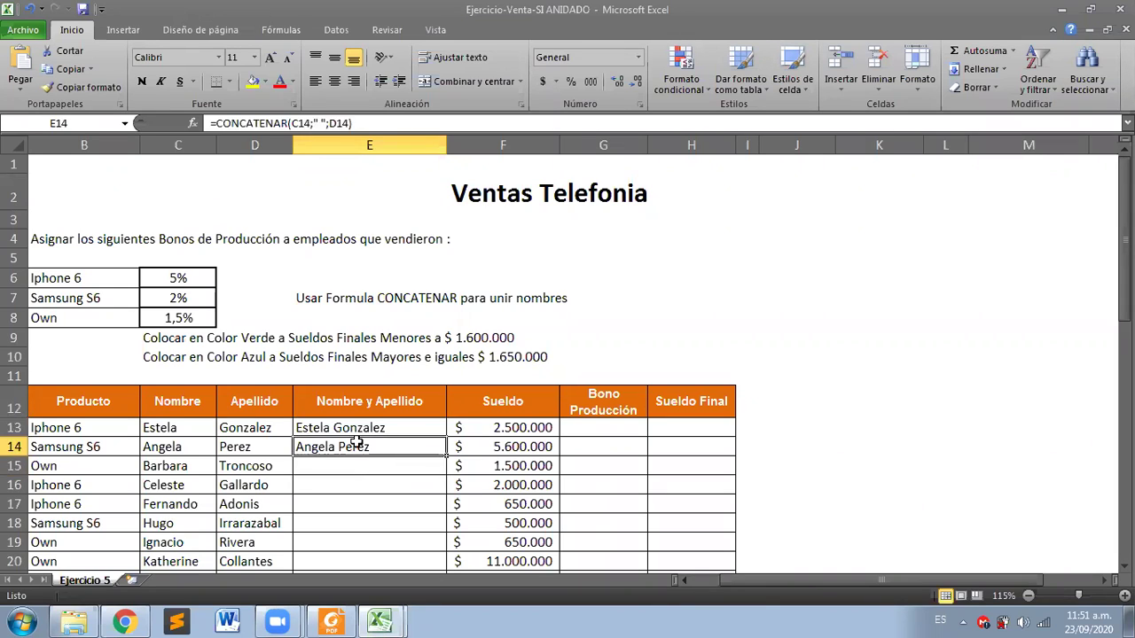
left_click(371, 429)
left_click(370, 446)
left_click(387, 431)
left_click(388, 445)
left_click(359, 432)
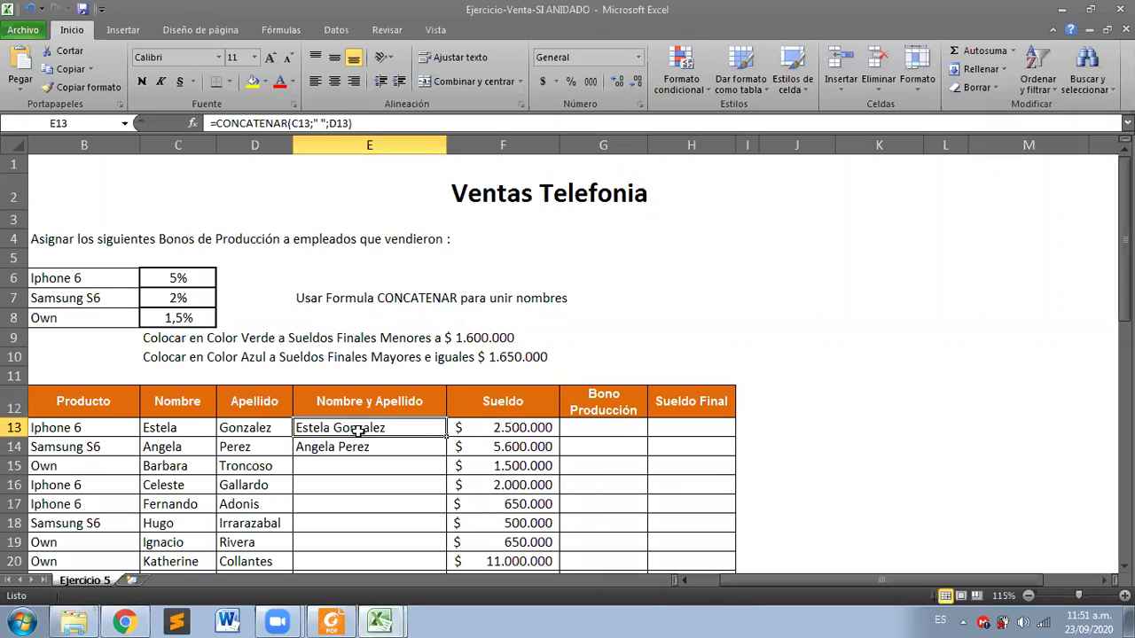
left_click(335, 447)
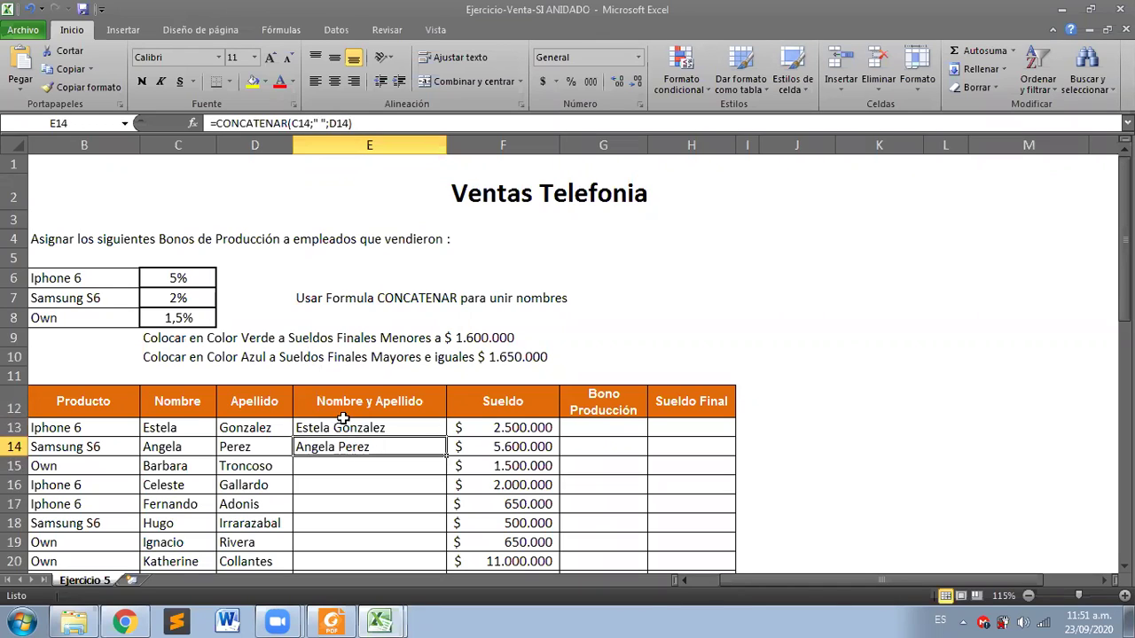
left_click(459, 127)
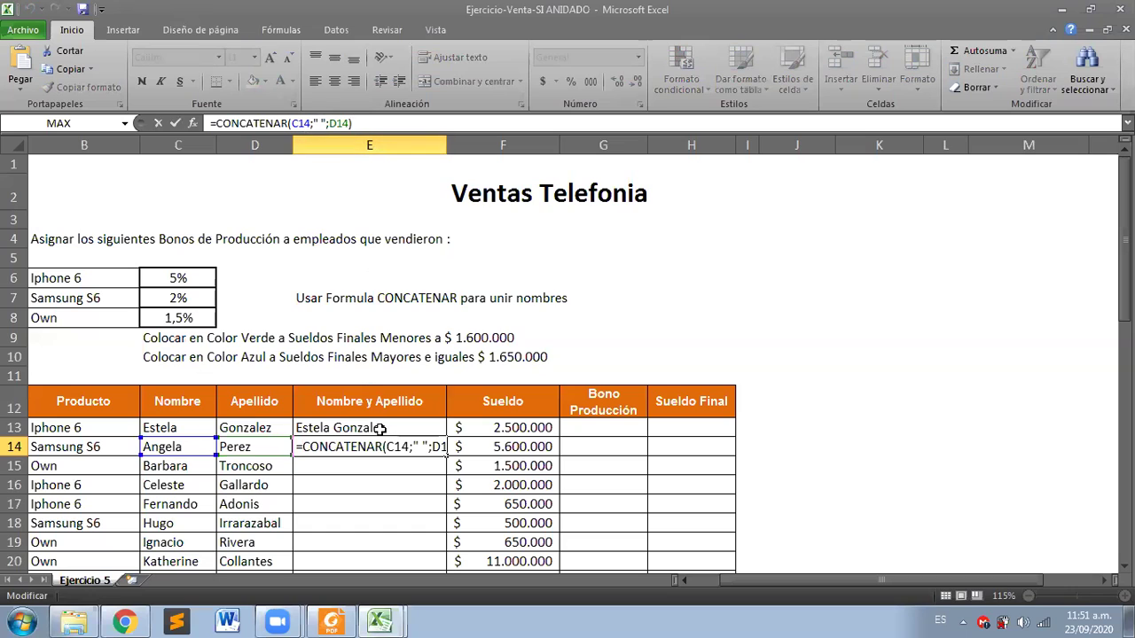
key("ctrl+Return")
left_click(398, 468)
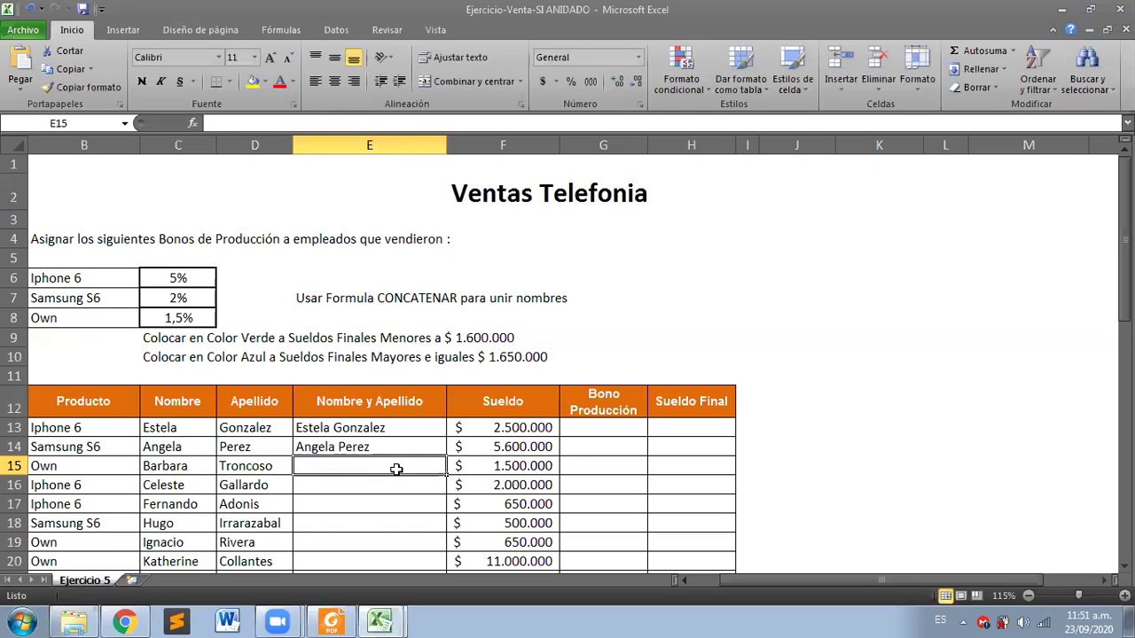
Step: Review the Bono Producción and Sueldo Final columns together with the green and blue color instructions in rows 9 and 10
left_click(576, 422)
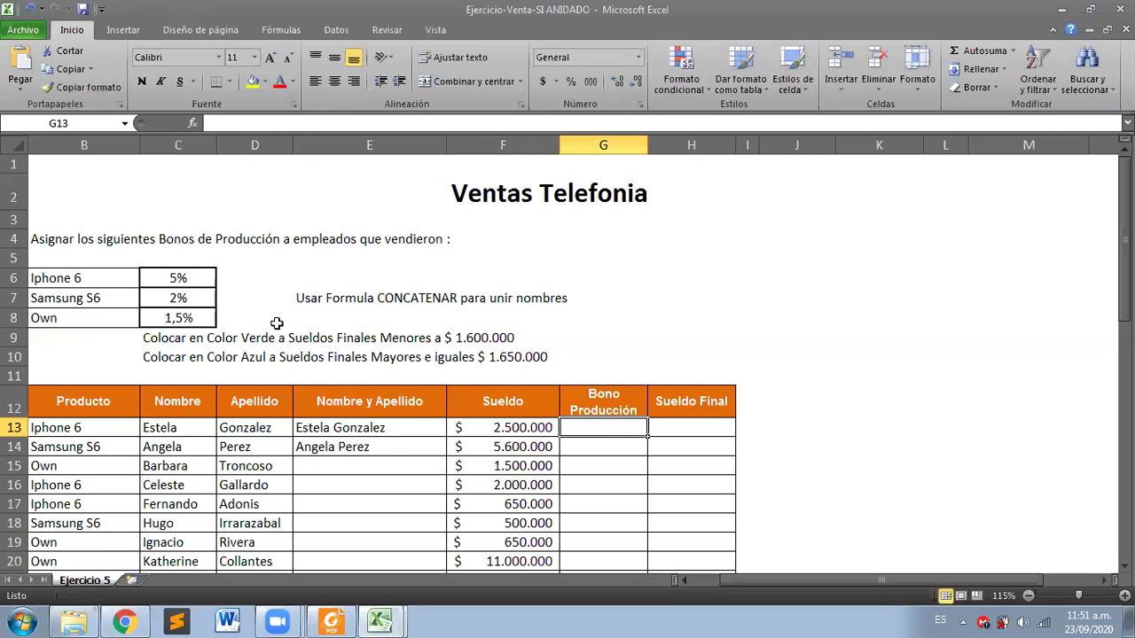
left_click(602, 395)
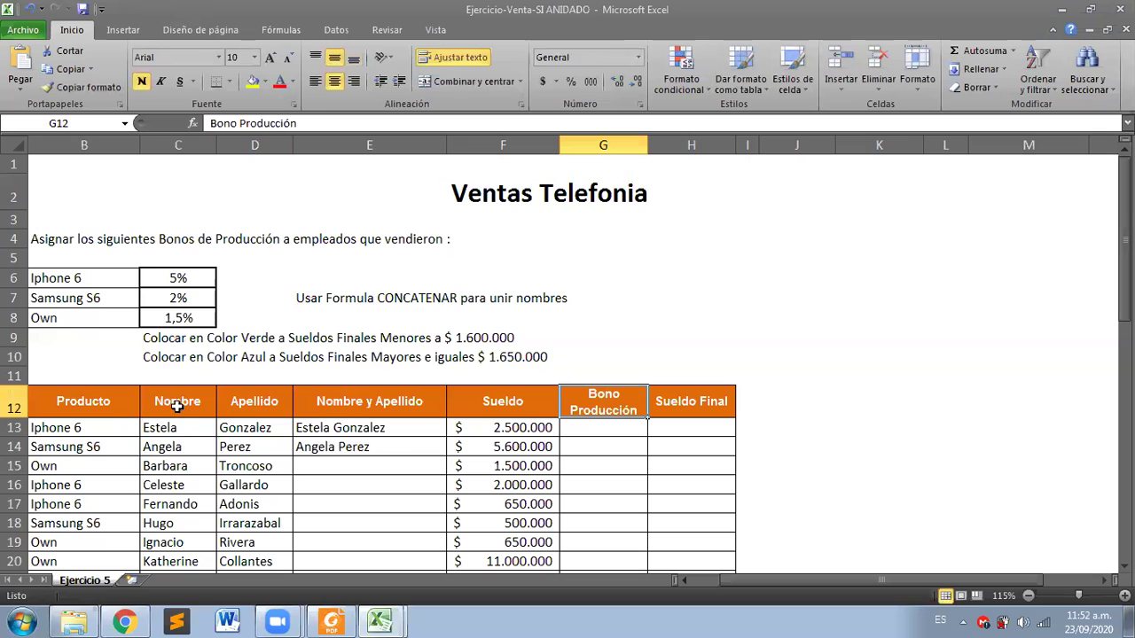
left_click(338, 336)
scroll(337, 336, "down", 1)
scroll(337, 336, "up", 1)
left_click(186, 339)
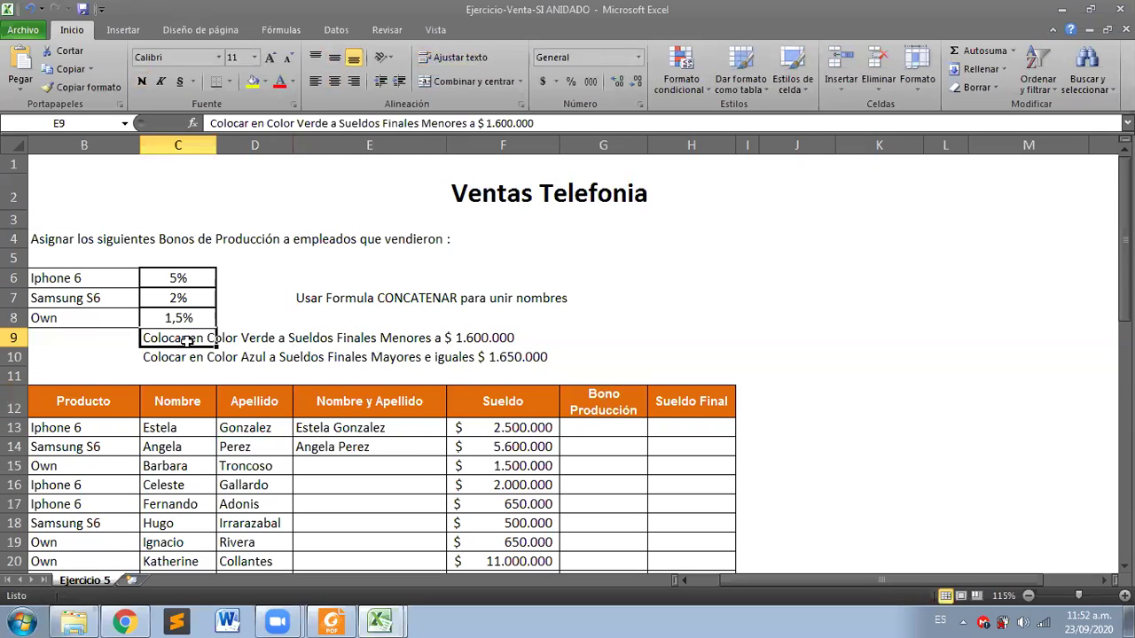
left_click(256, 344)
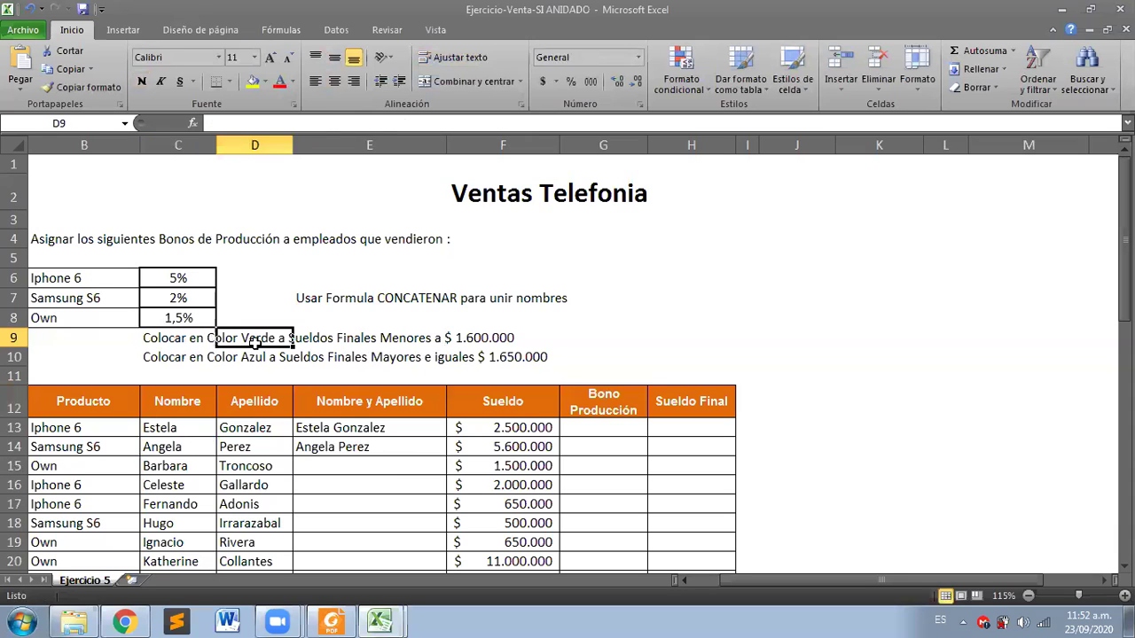
left_click(350, 341)
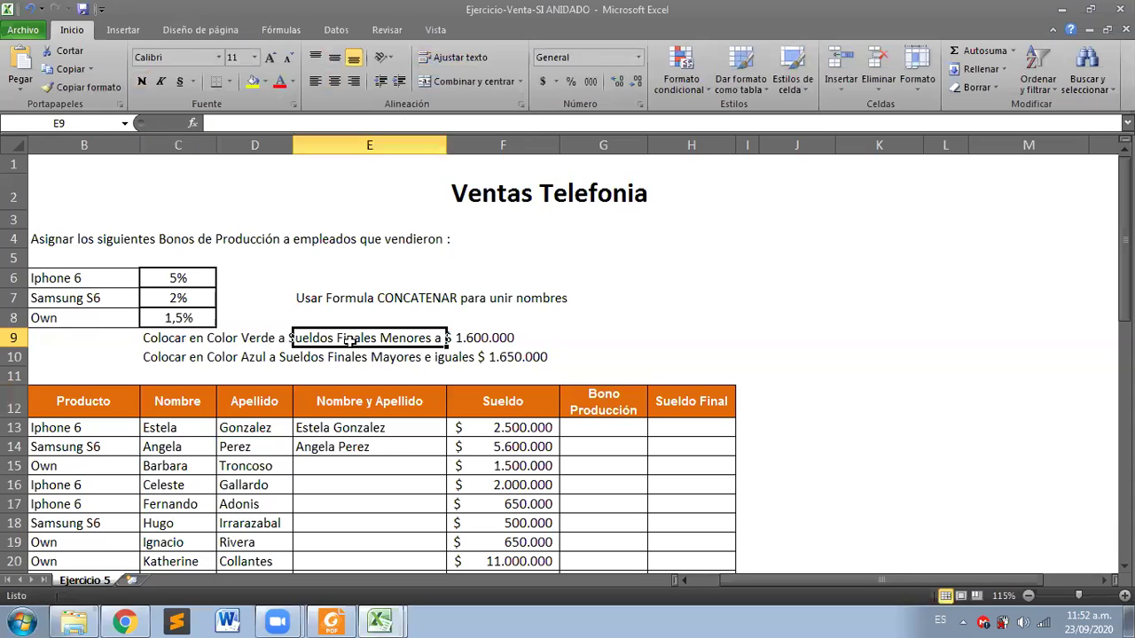
left_click(484, 341)
scroll(479, 345, "down", 2)
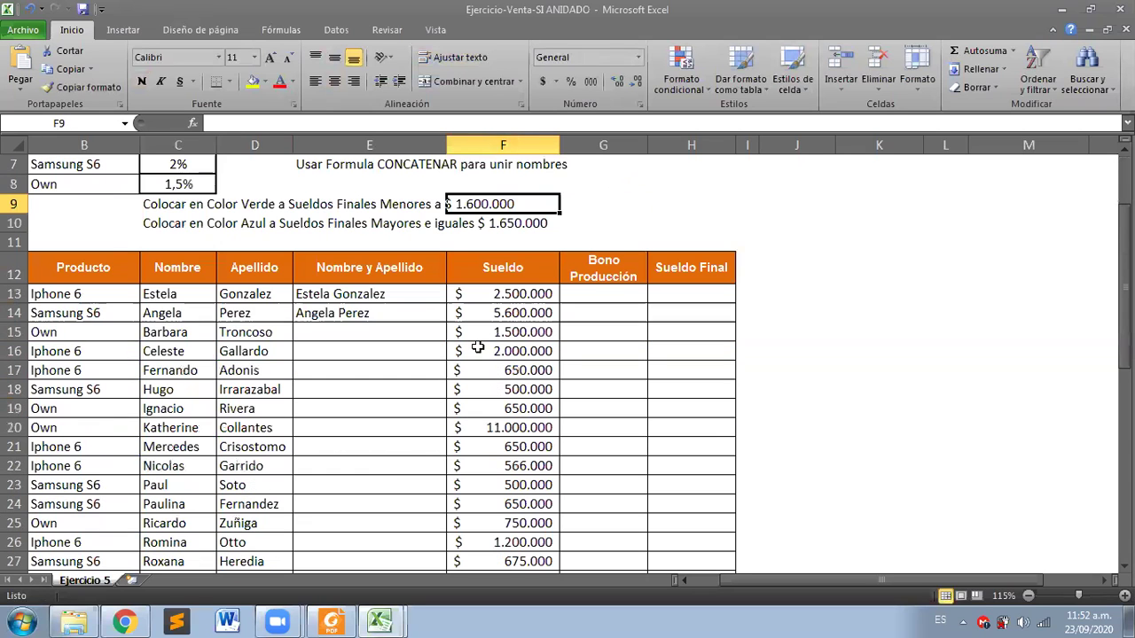
scroll(478, 348, "down", 3)
scroll(476, 344, "up", 5)
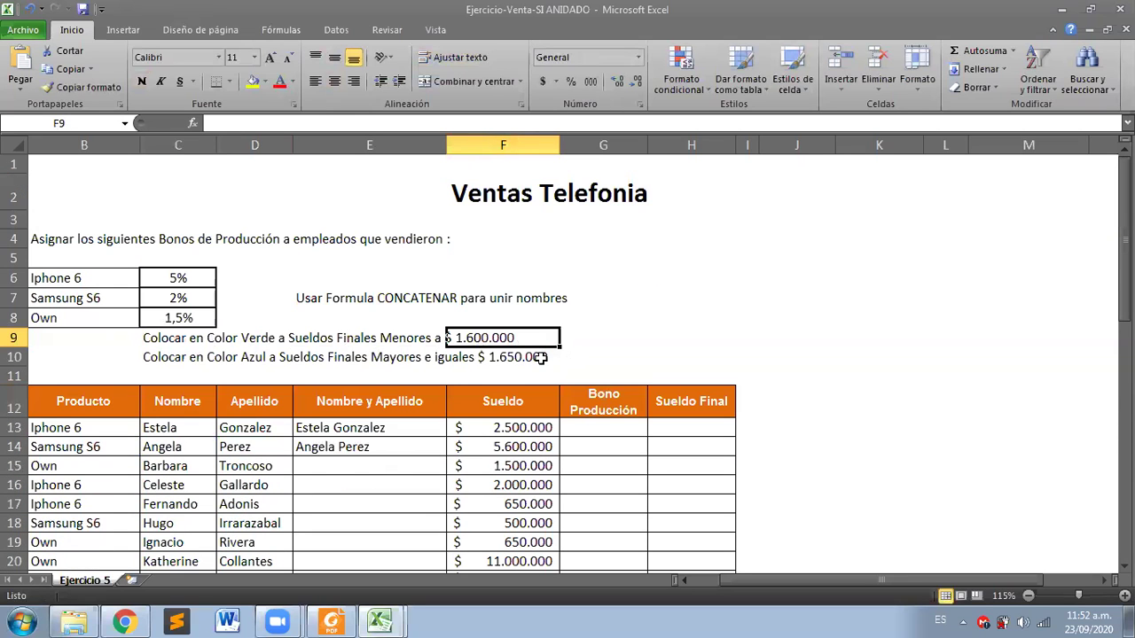
left_click(487, 358)
left_click(653, 427)
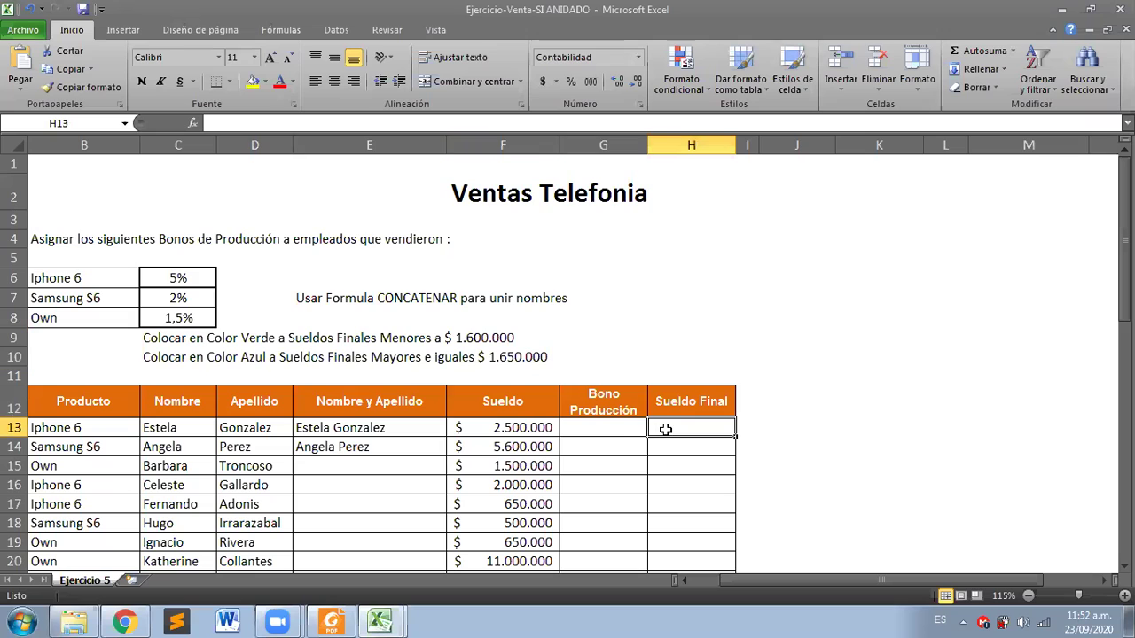
left_click(363, 338)
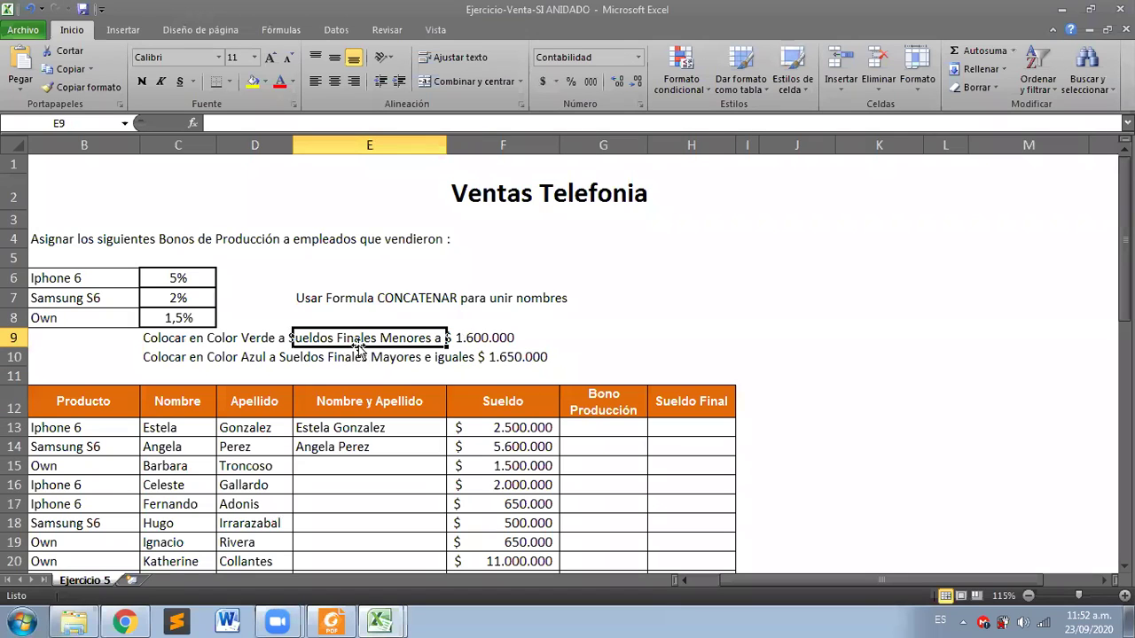
left_click(195, 342)
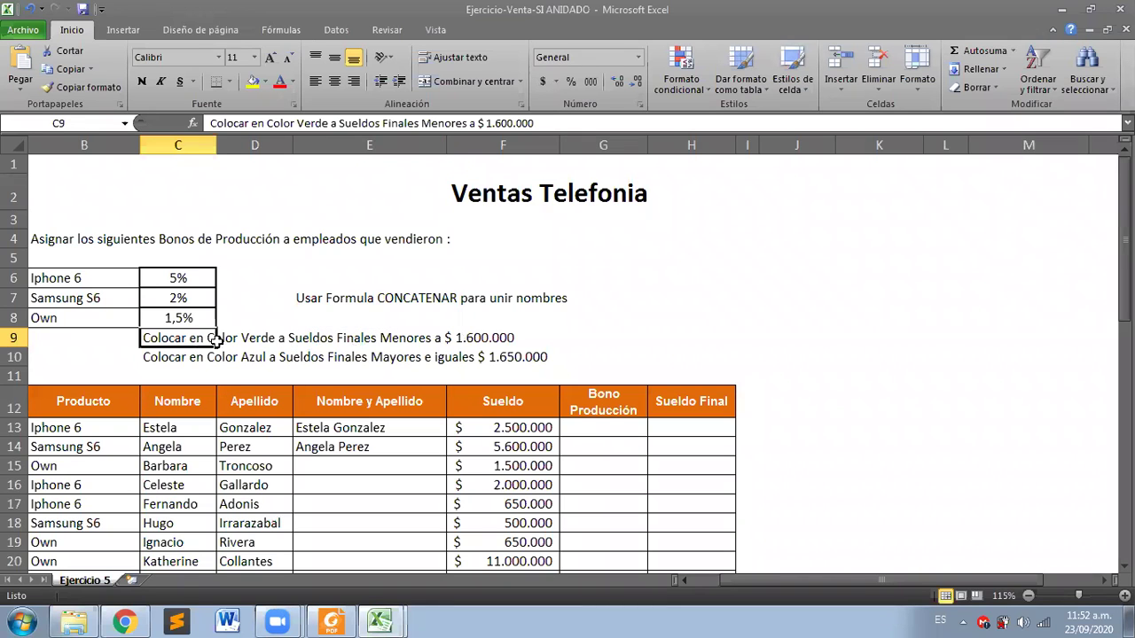
scroll(419, 346, "down", 1)
scroll(411, 339, "up", 1)
Step: Look over the conditional formatting options with the color instructions in C9:F10 selected, without applying any rule
left_click_drag(178, 339, 470, 359)
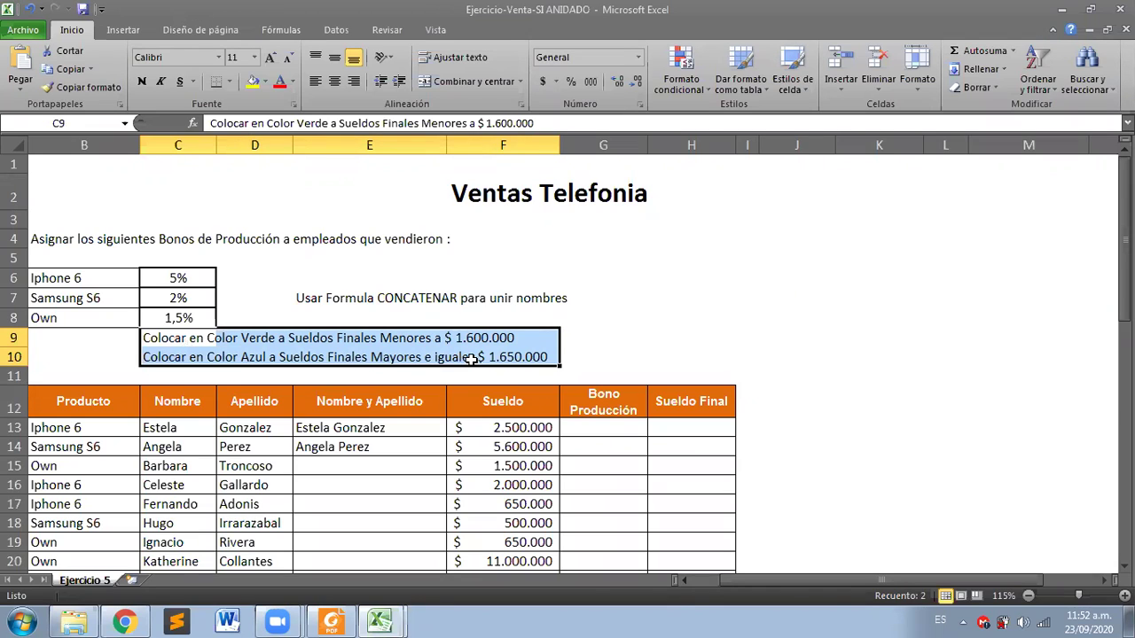
left_click(678, 92)
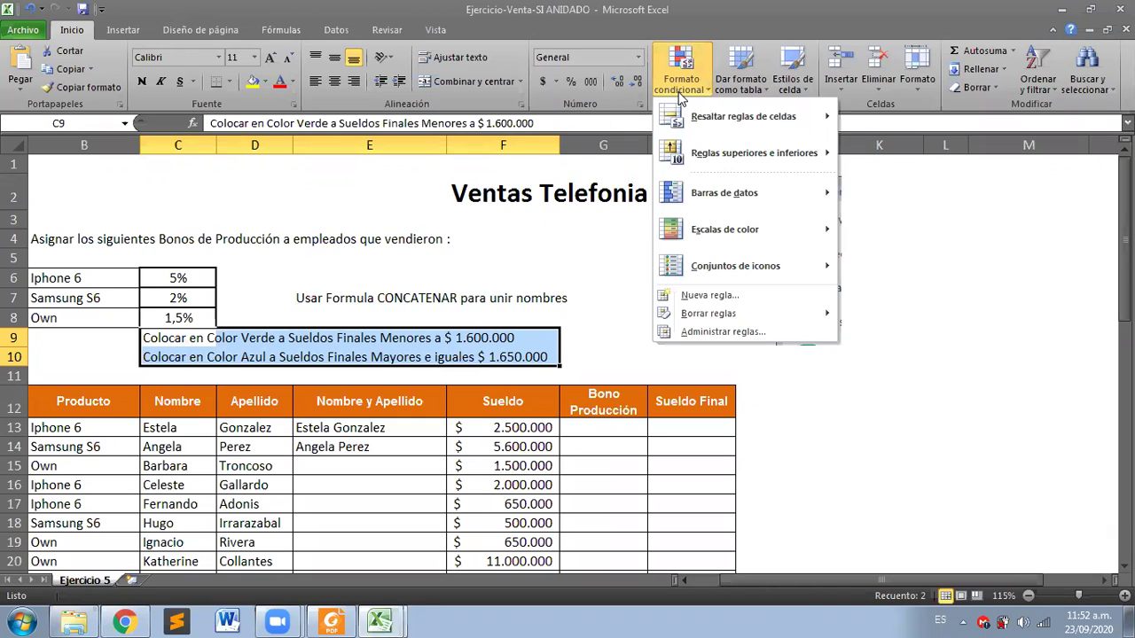
mouse_move(697, 115)
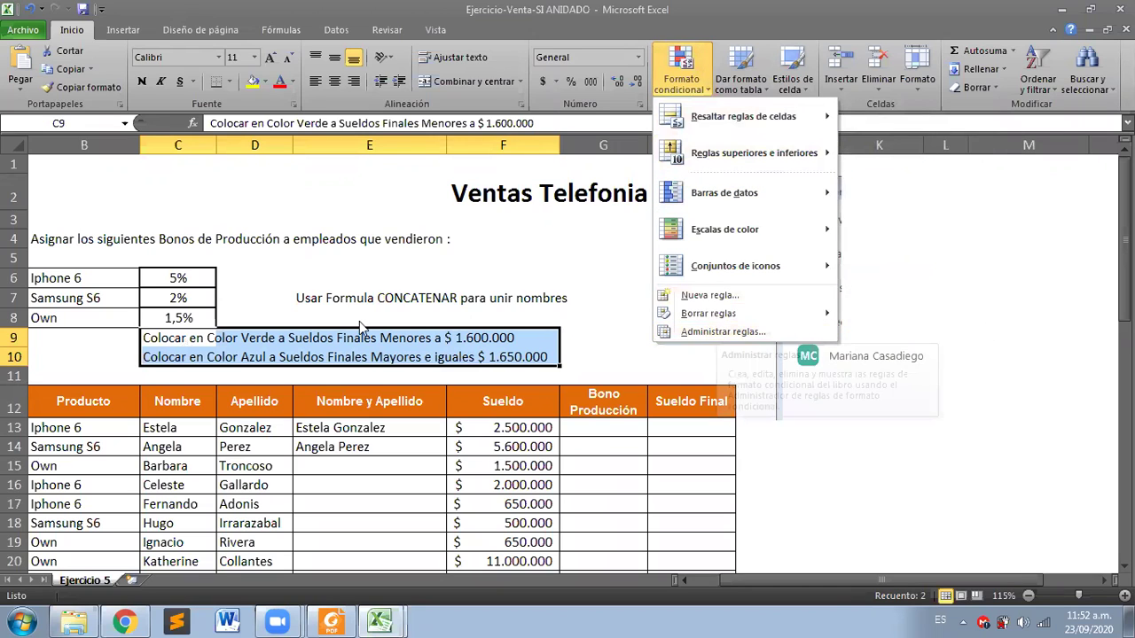
key("Escape")
left_click(576, 346)
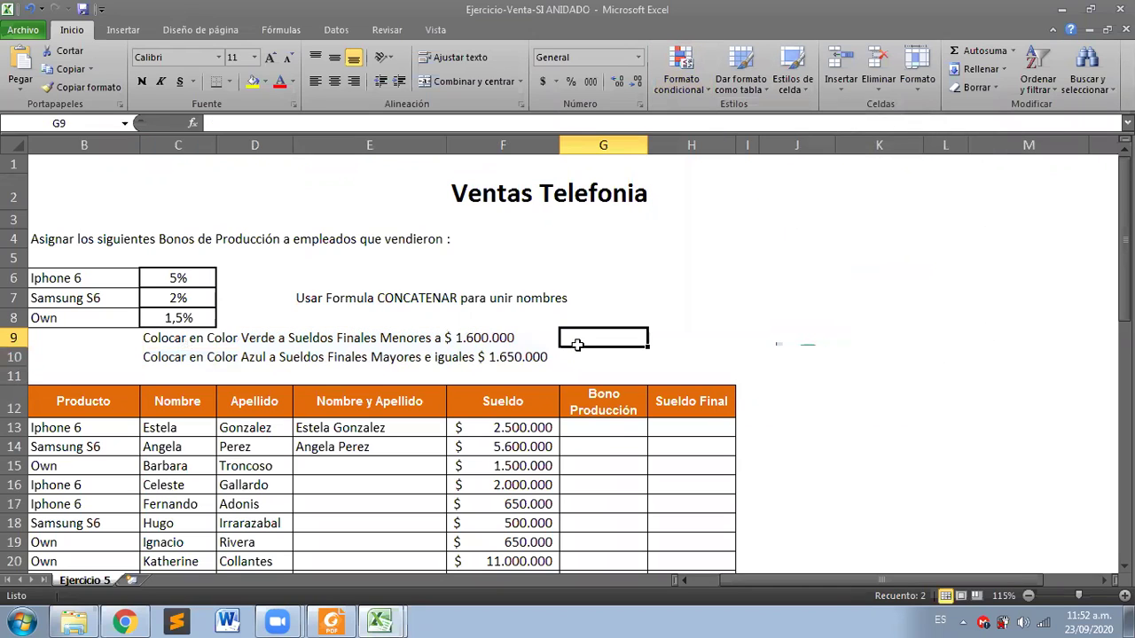
left_click(606, 431)
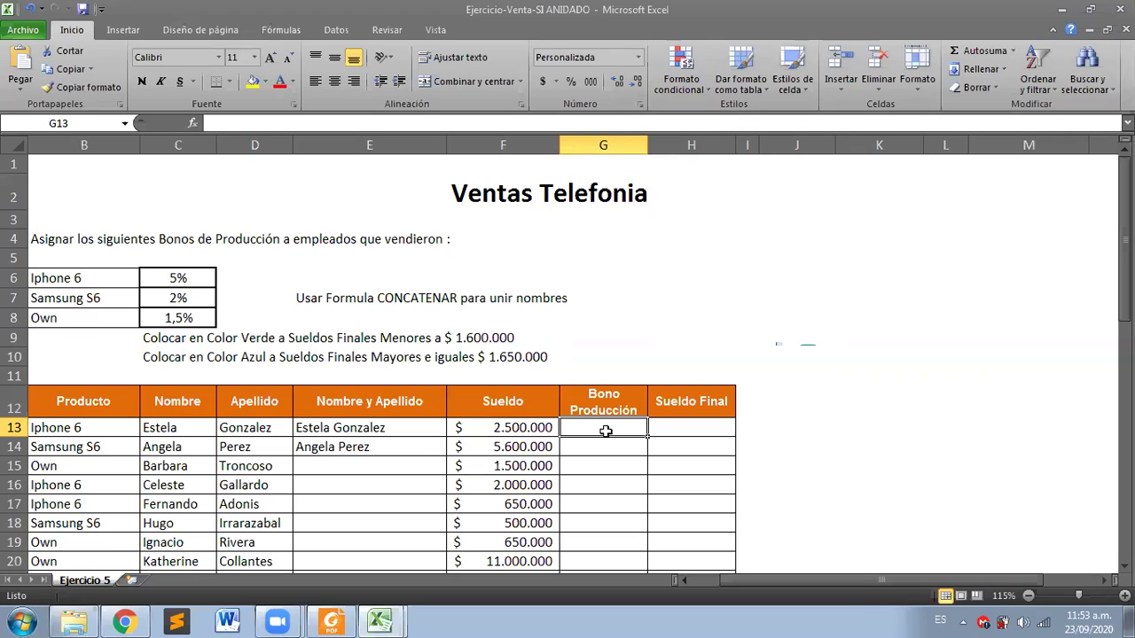
type("=")
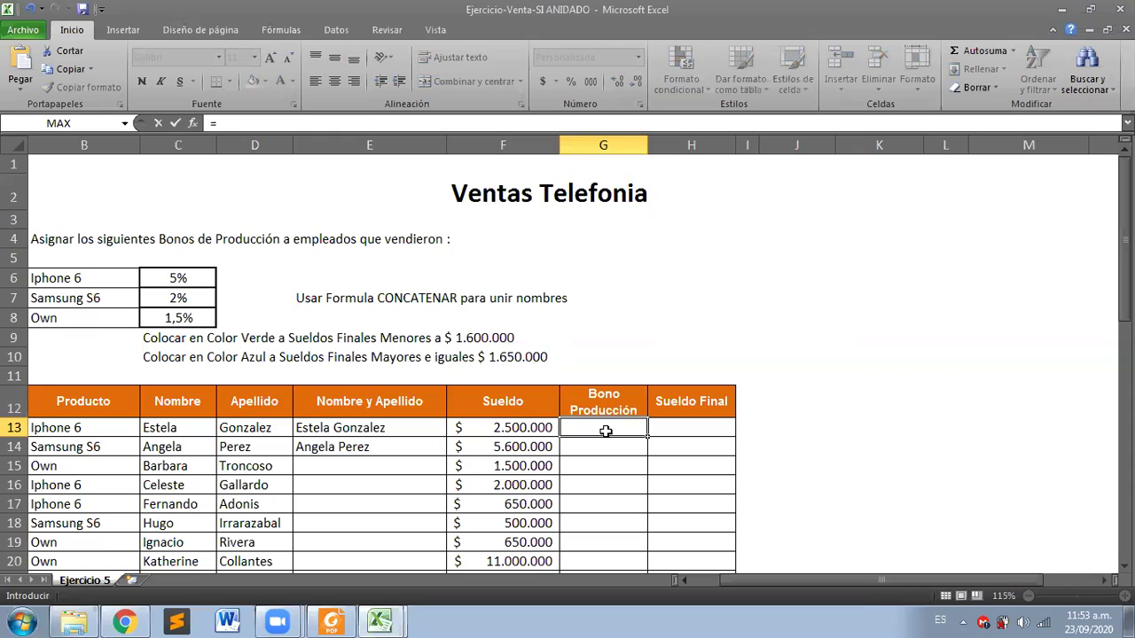
key("Escape")
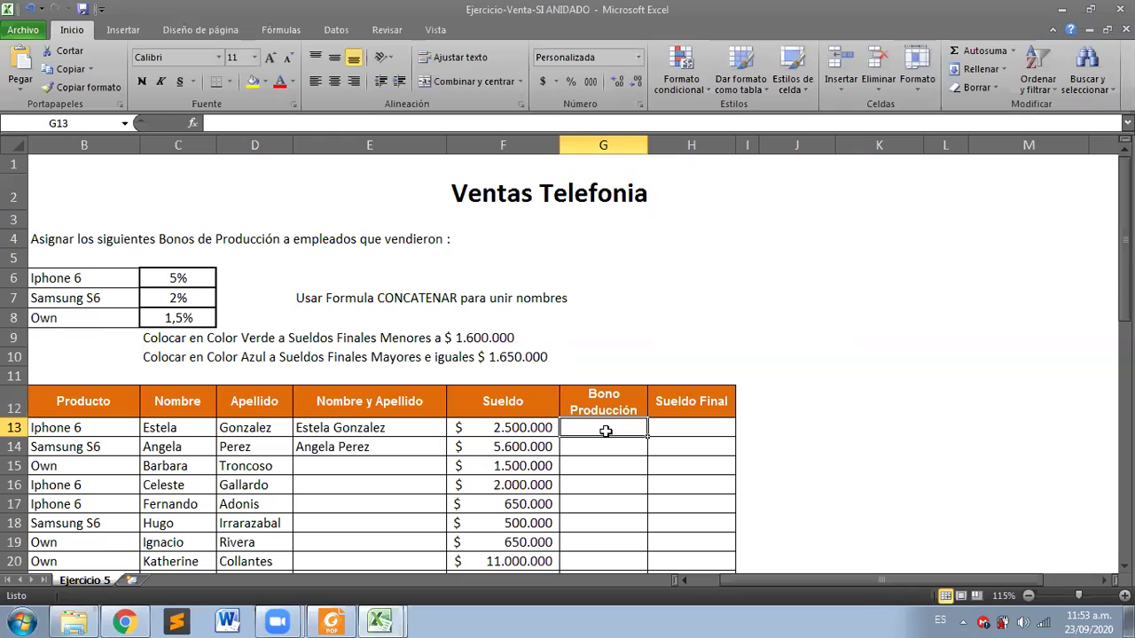
left_click(45, 169)
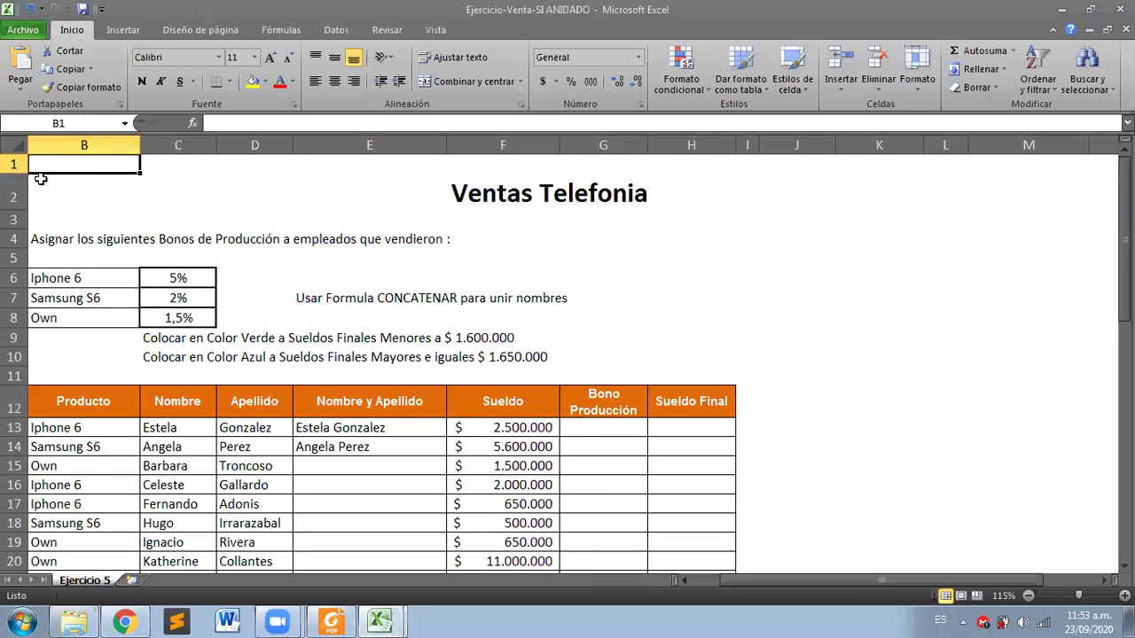
left_click(40, 192)
left_click(40, 216)
left_click(167, 167)
left_click(57, 160)
left_click(42, 195)
left_click(42, 235)
left_click(49, 257)
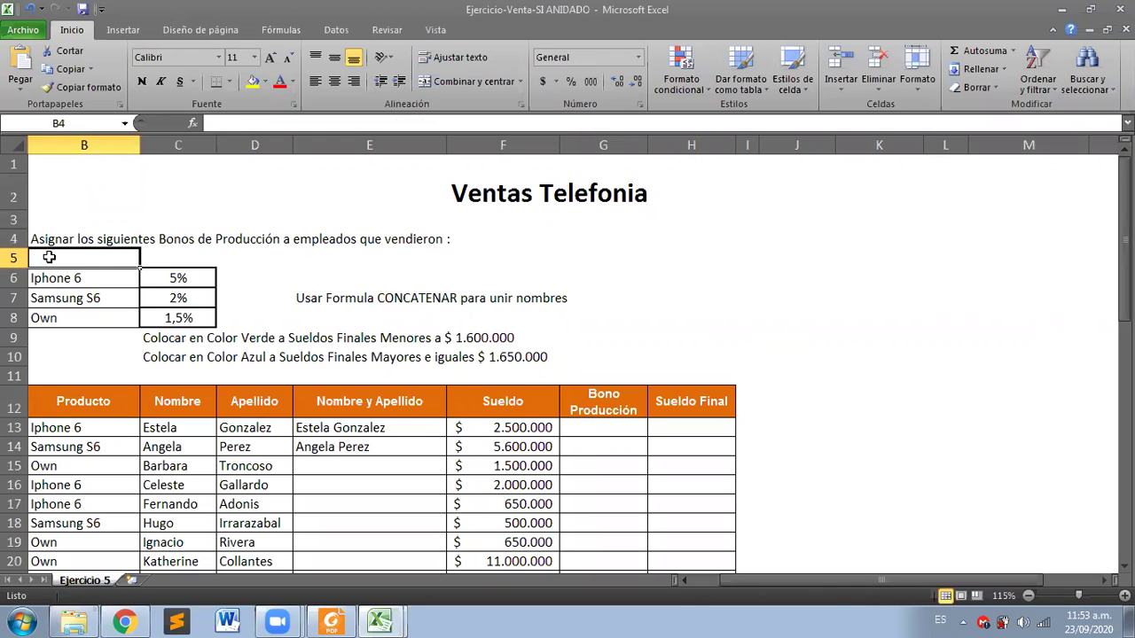
left_click(427, 259)
left_click(416, 182)
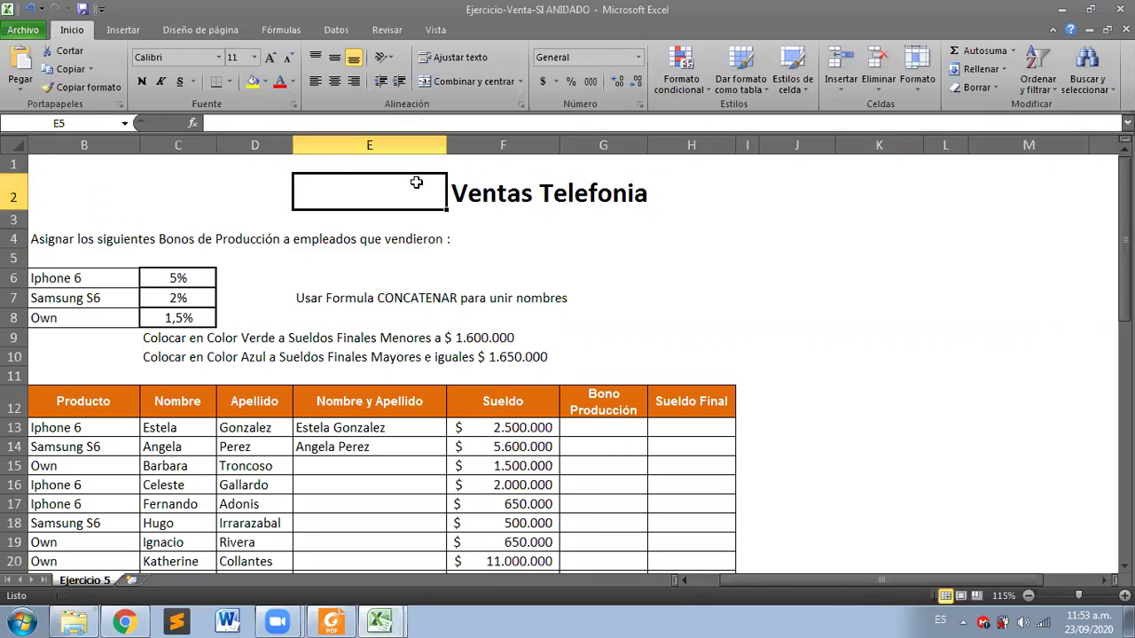
left_click(279, 166)
left_click(163, 165)
left_click(111, 166)
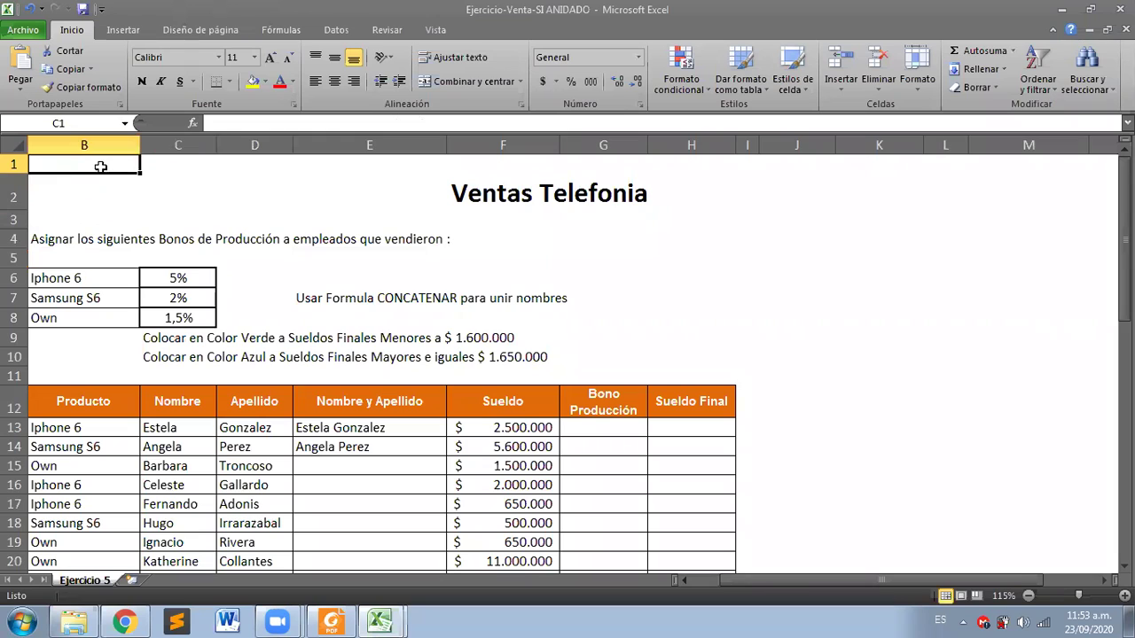
left_click(35, 189)
left_click(41, 218)
left_click(55, 164)
Step: Start the Bono Producción formula in G13 with the SI function and a nested Y function, =SI(Y(
left_click(594, 423)
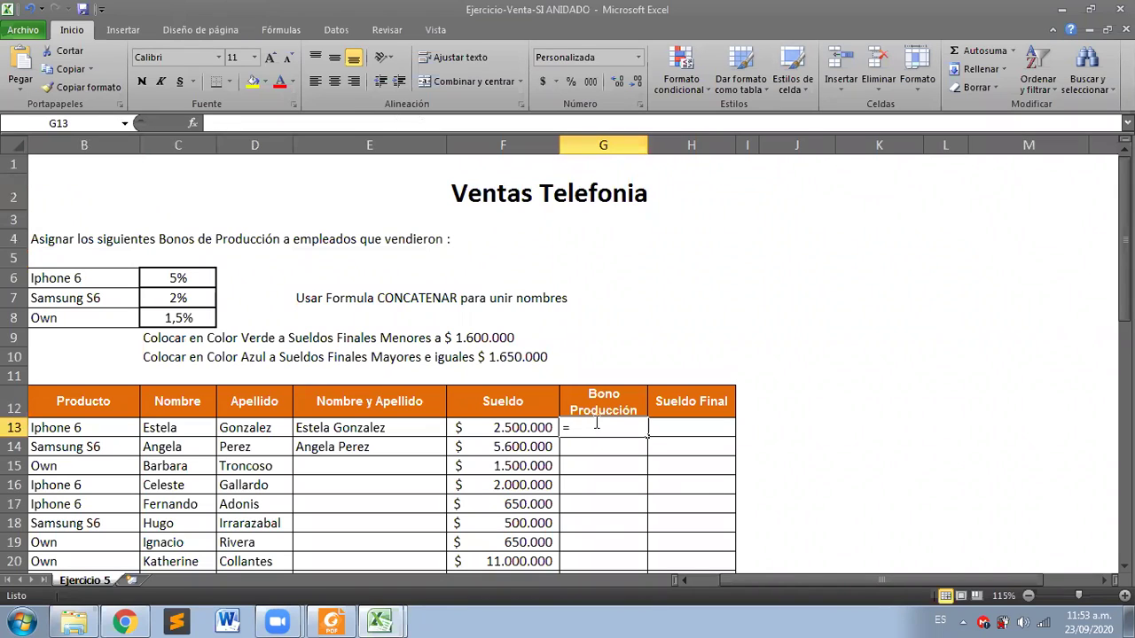
type("=")
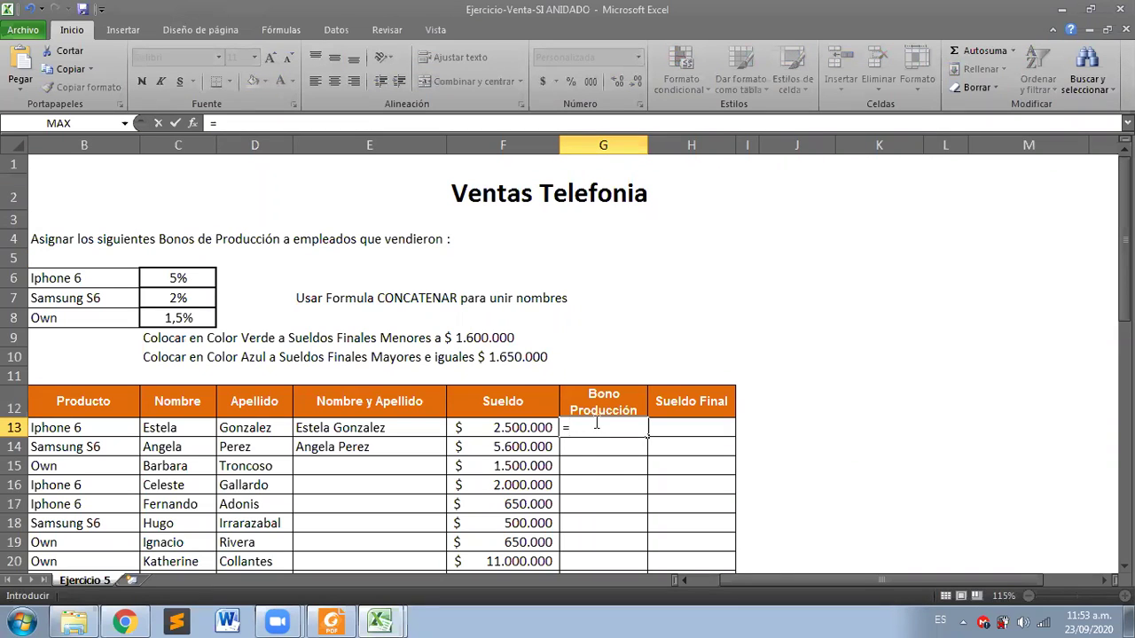
type("SI")
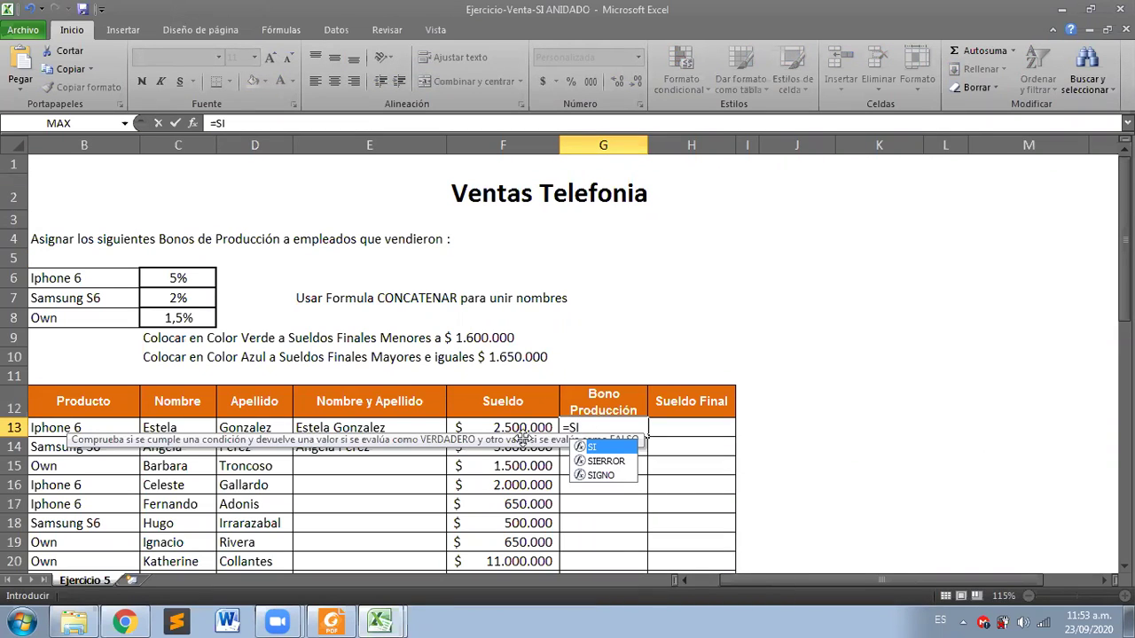
double_click(599, 445)
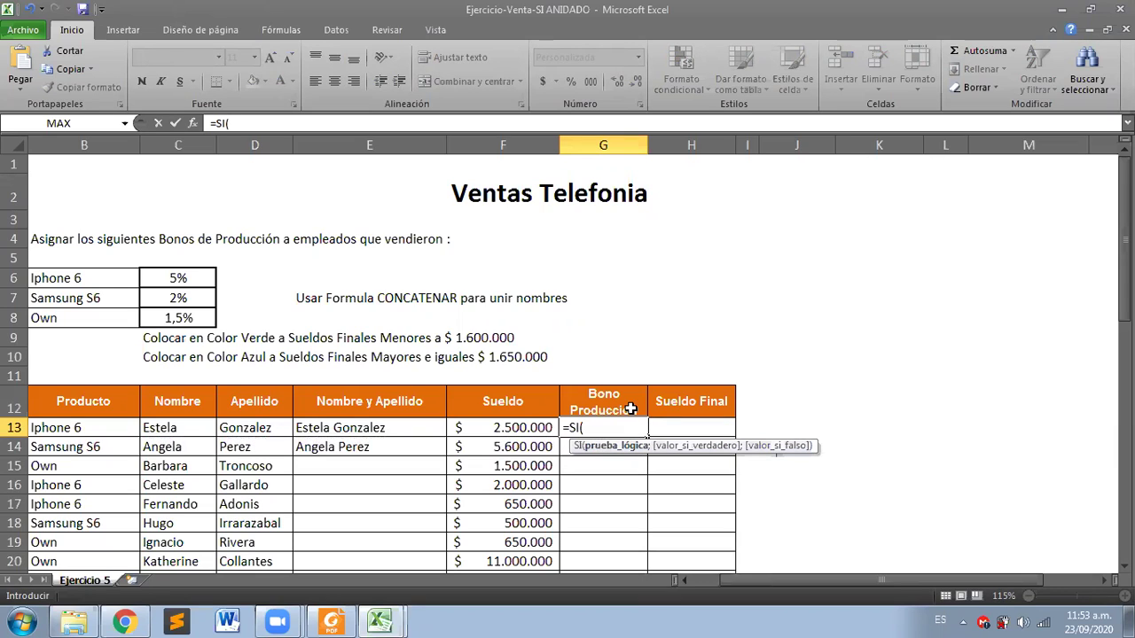
type("Y")
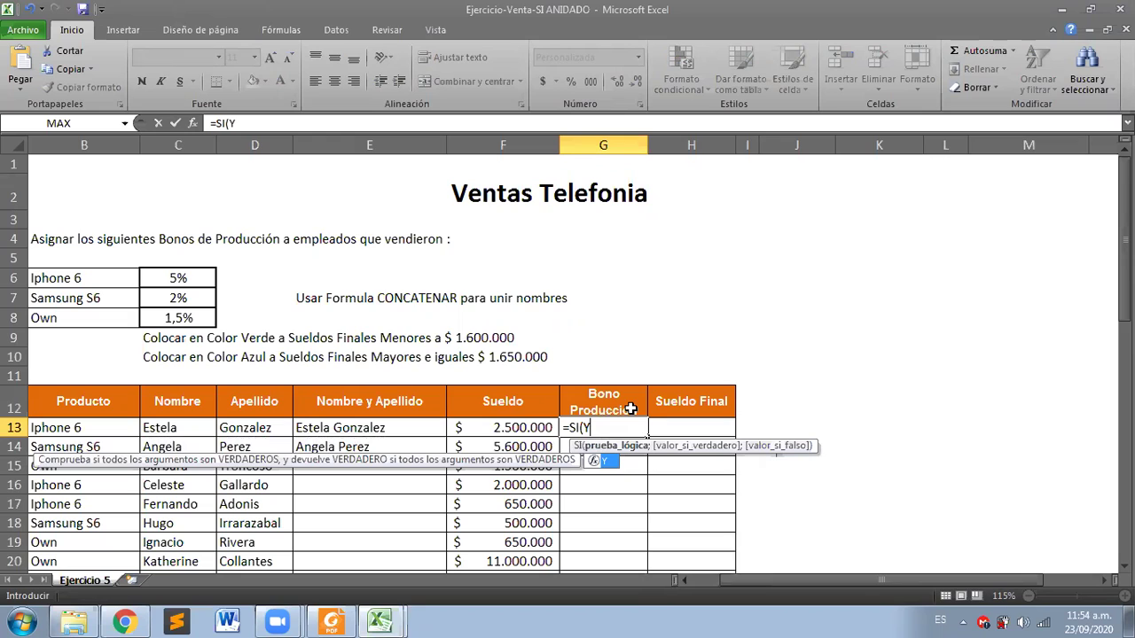
type("(")
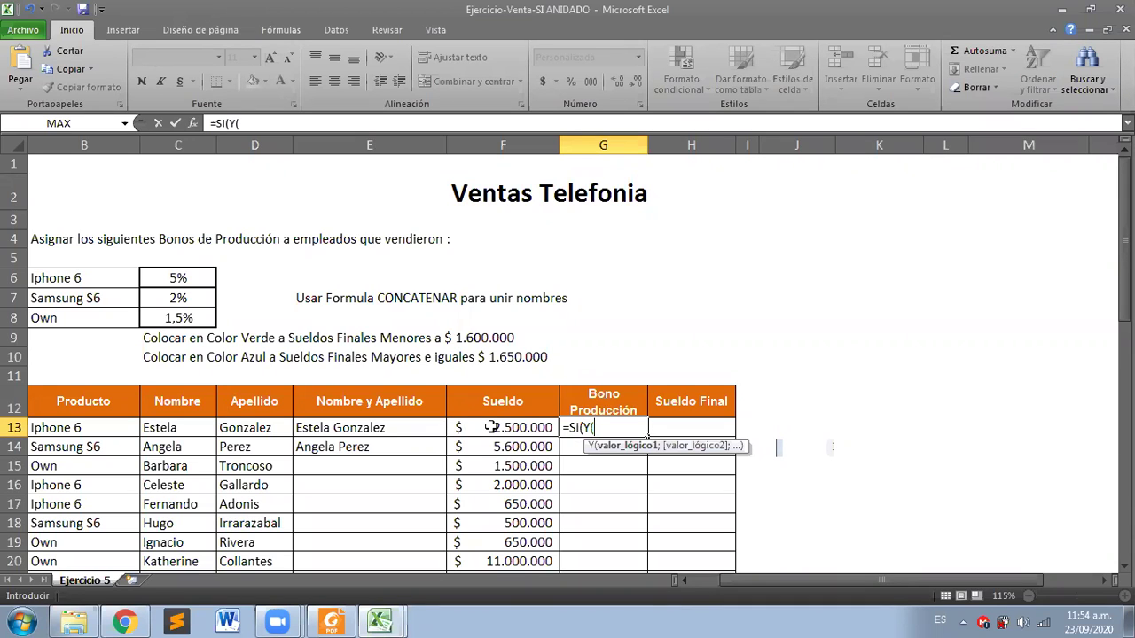
Step: Add the condition B13=B6 and the product F13*C6 as arguments of the G13 formula
left_click(86, 428)
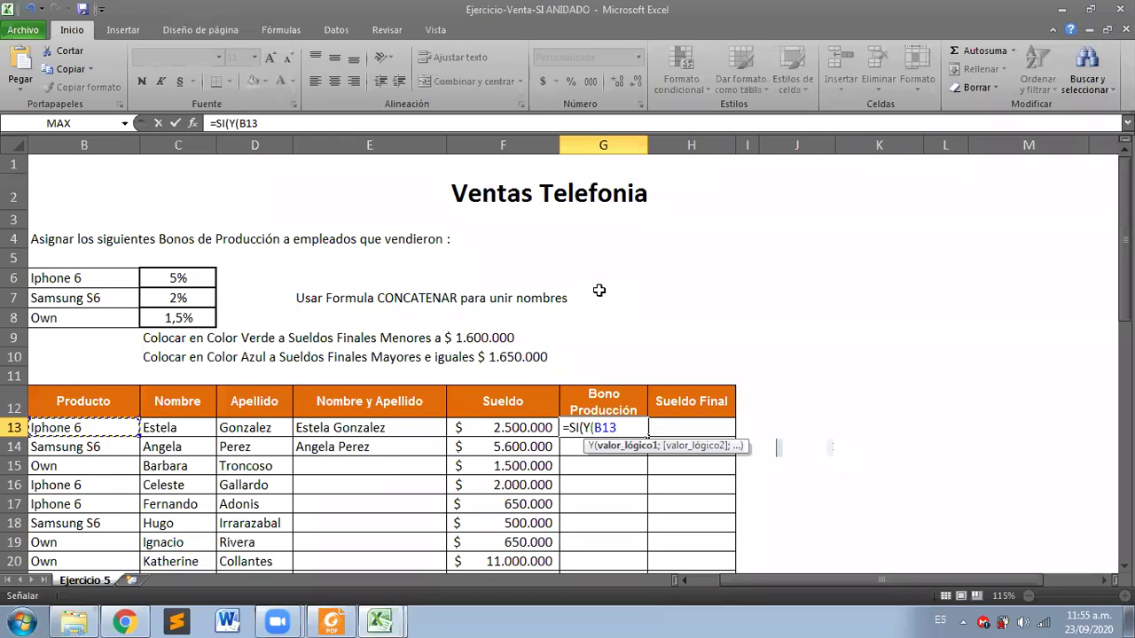
type("=")
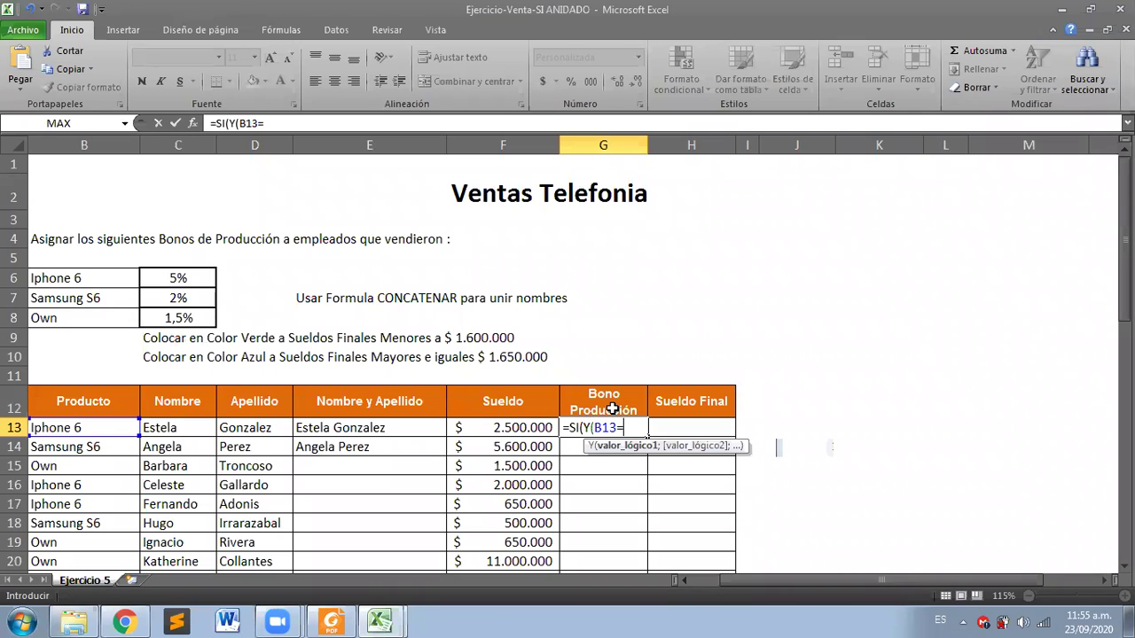
left_click(76, 283)
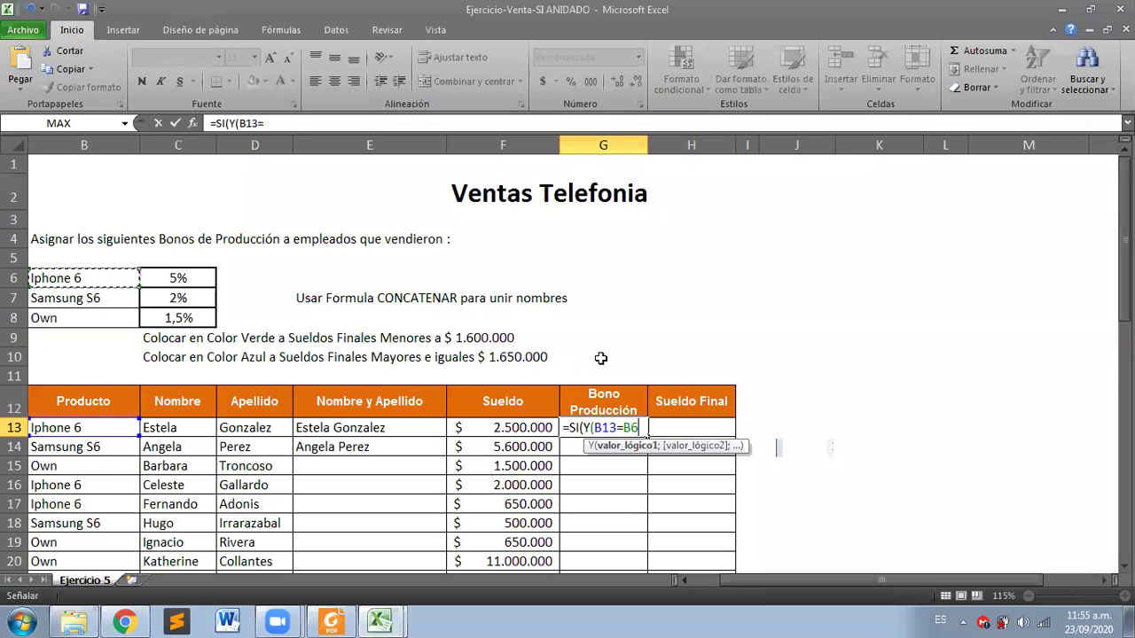
type(";")
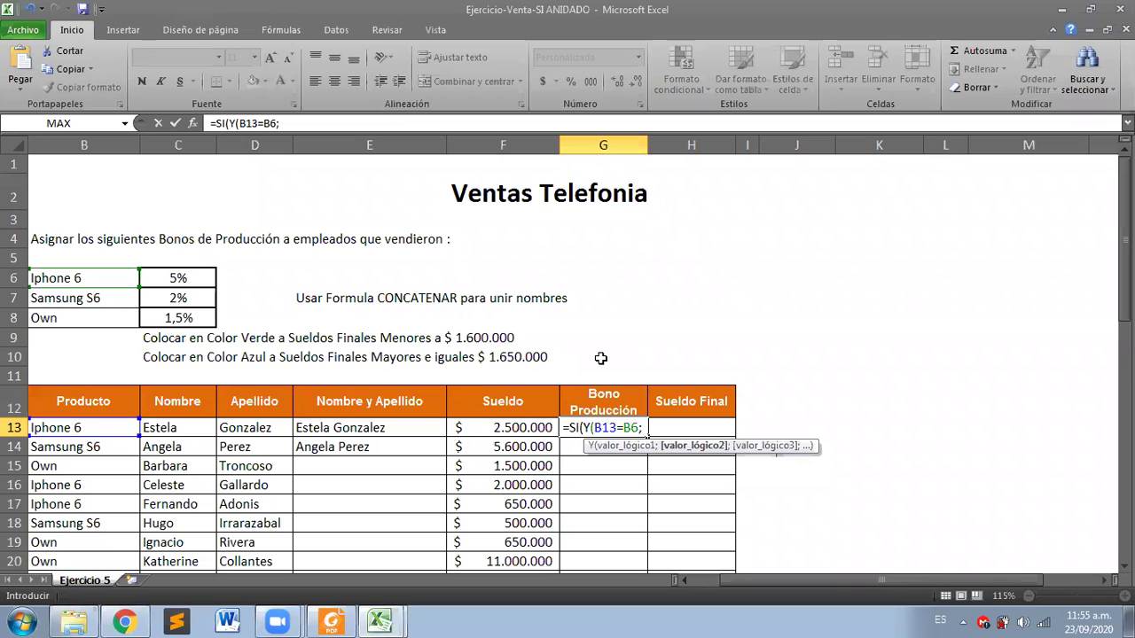
left_click(529, 428)
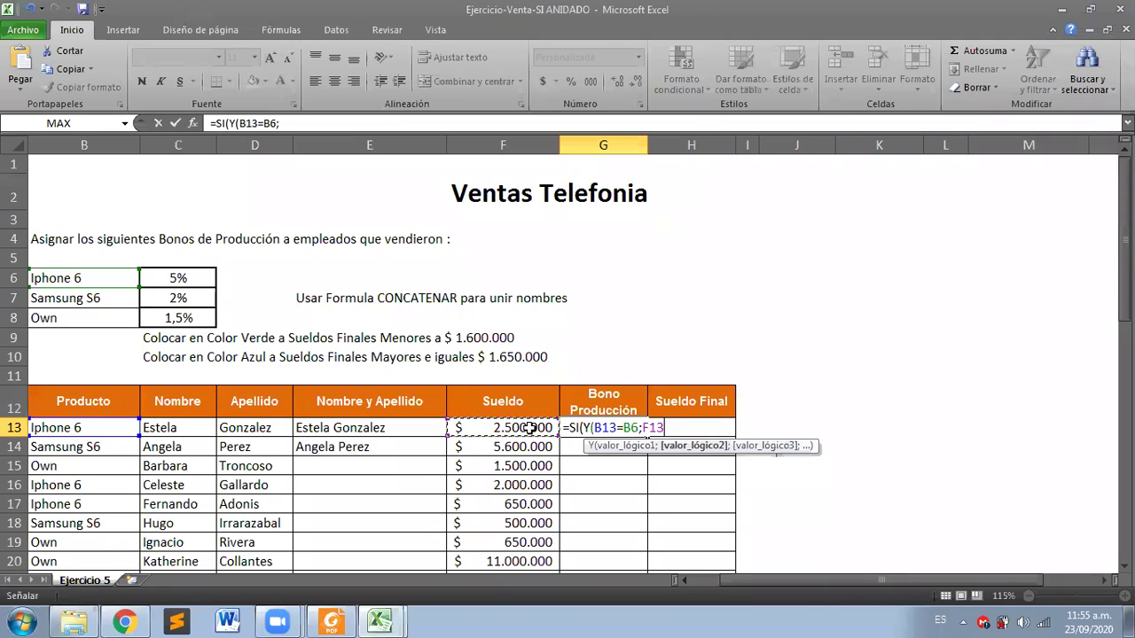
type("*")
left_click(183, 280)
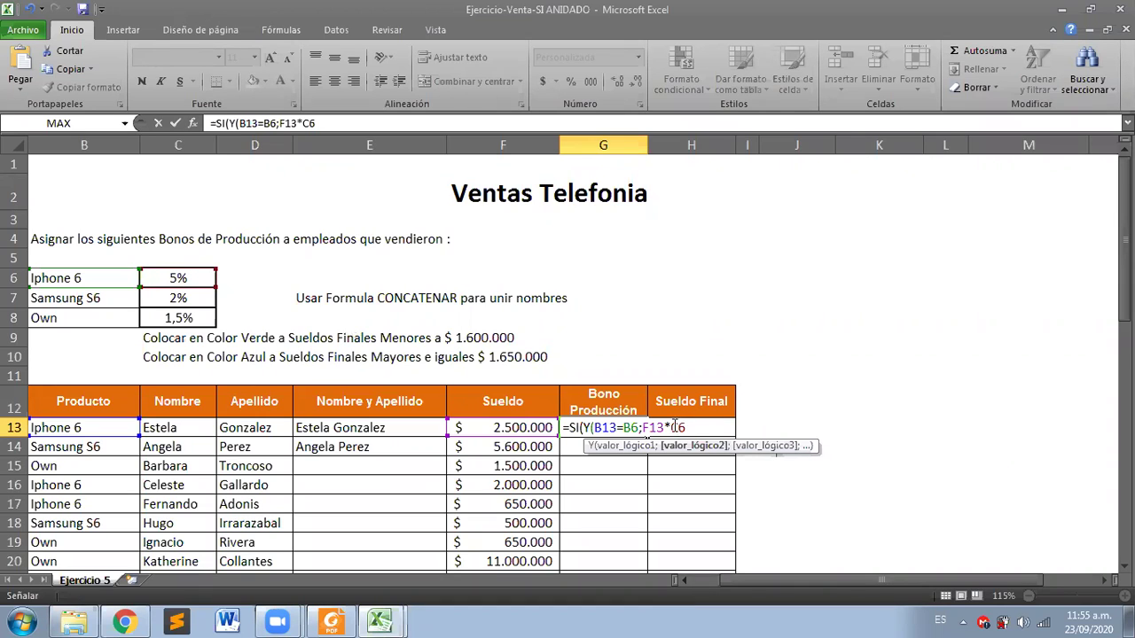
Step: Remove the nested Y function and its opening parenthesis from the G13 formula, leaving =SI(B13=B6;F13*C6
left_click(679, 427)
left_click(592, 427)
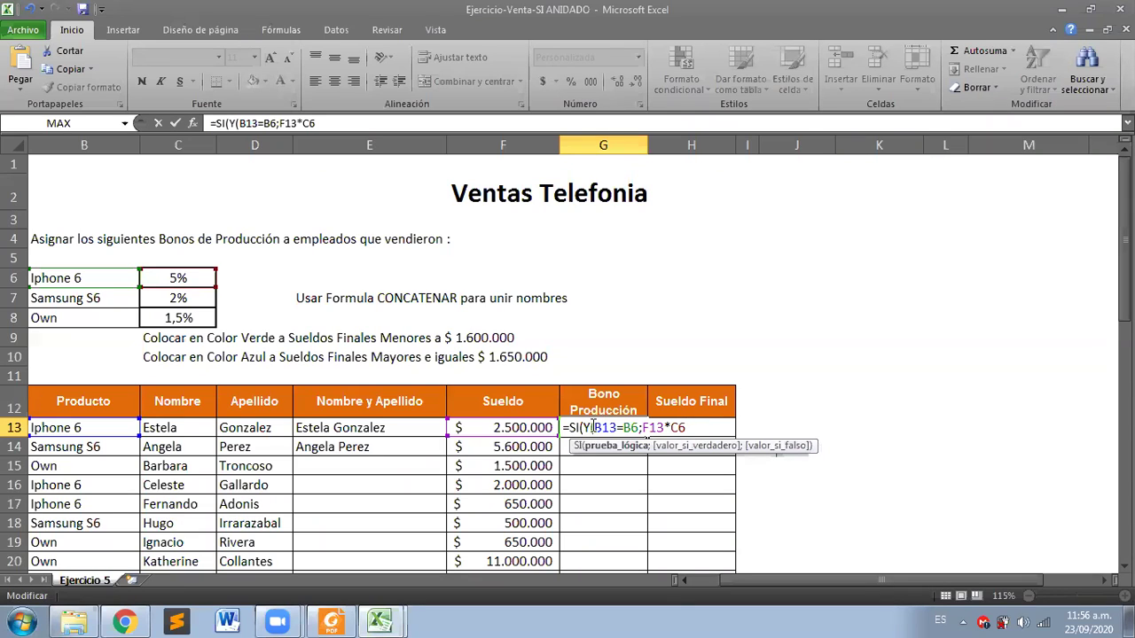
key("BackSpace")
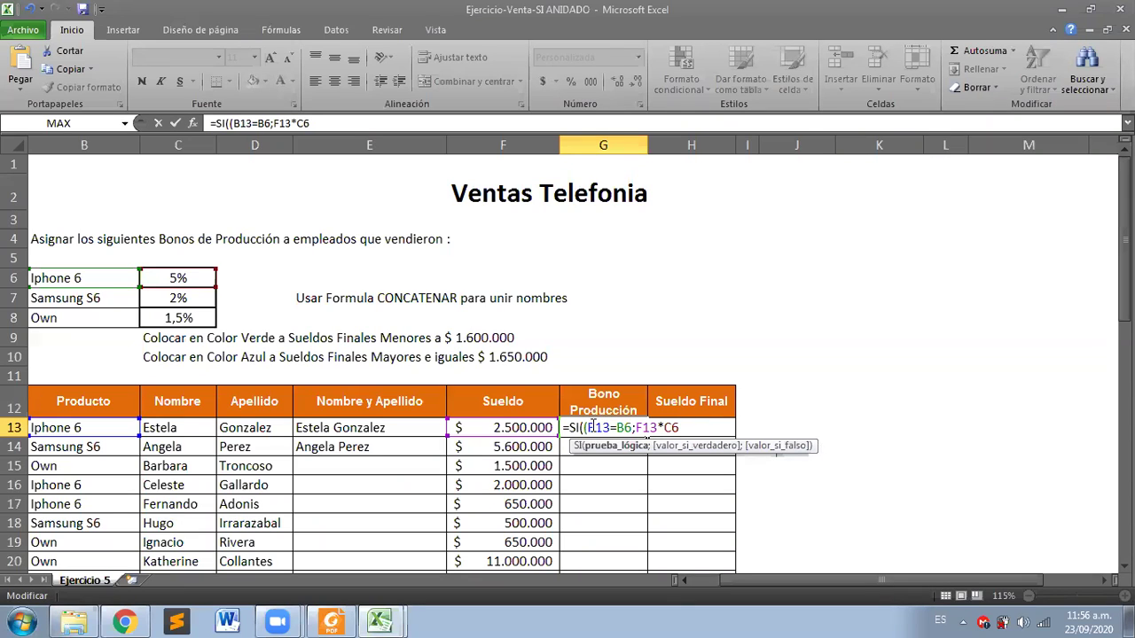
key("BackSpace")
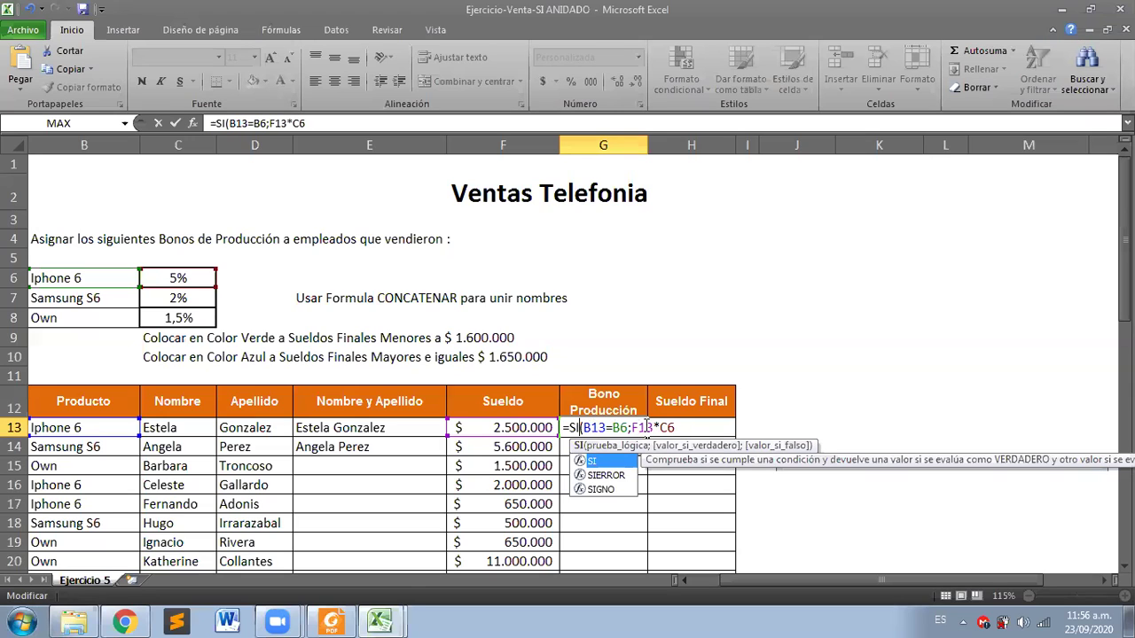
Step: Complete the G13 formula with "NO" as the value if false and enter it as =SI(B13=B6;F13*C6;"NO")
left_click(680, 427)
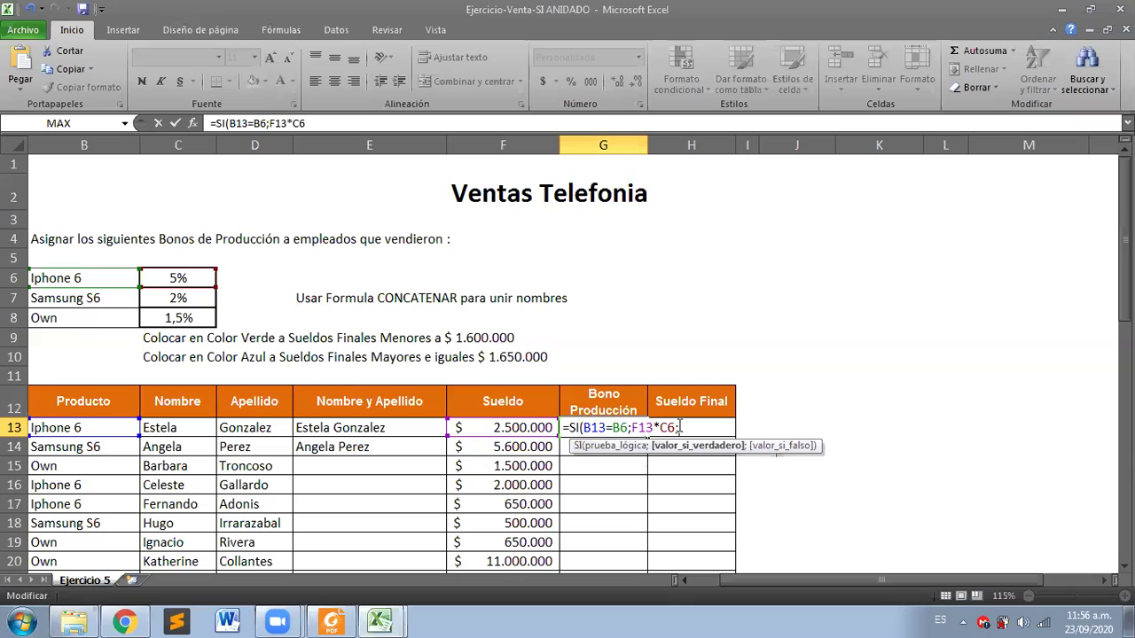
type(";")
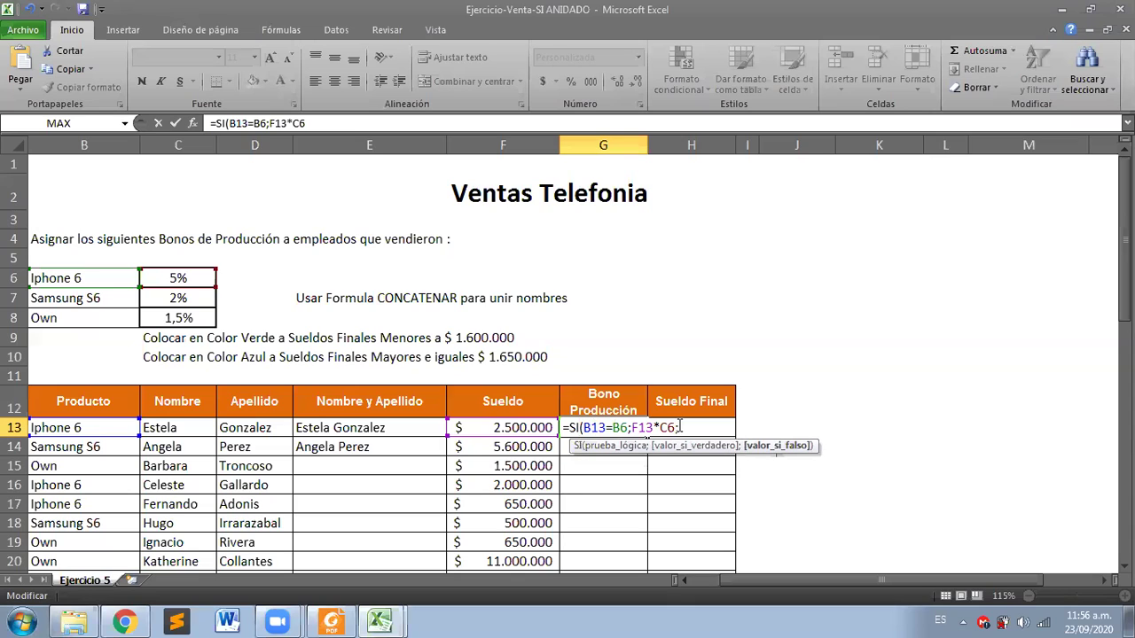
type("NO")
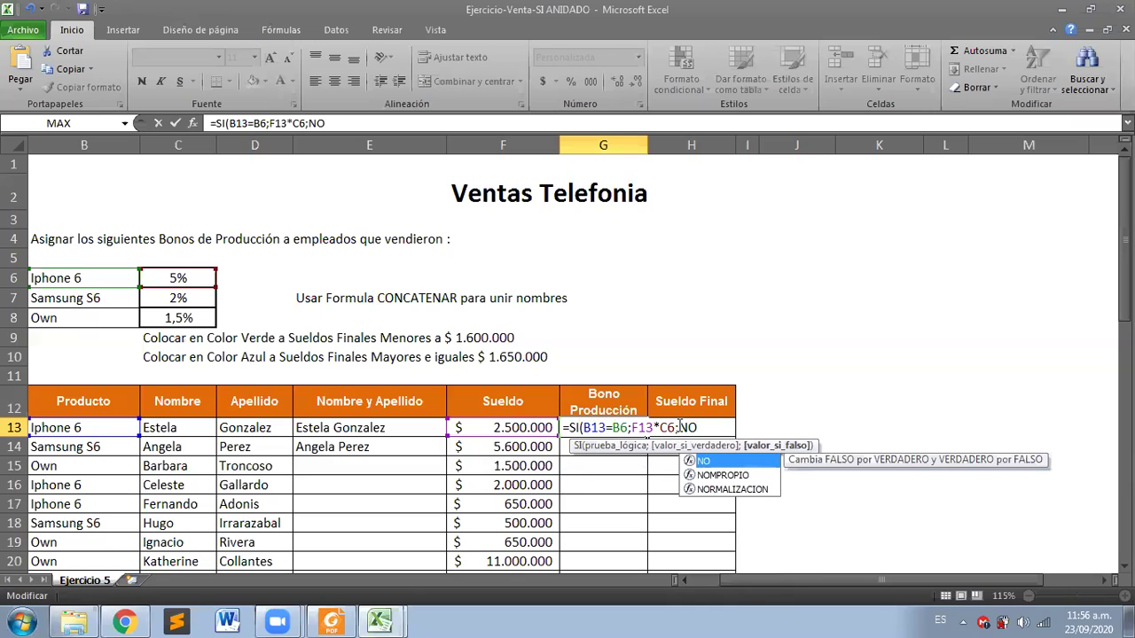
key("BackSpace")
key("BackSpace")
type("\"NO\"")
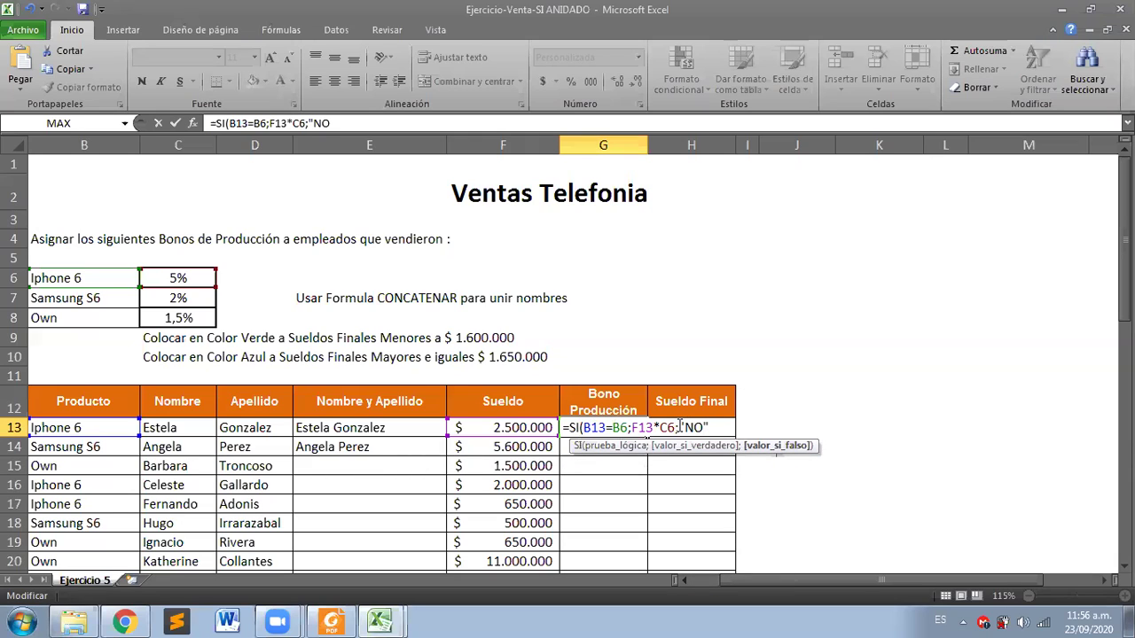
type(")")
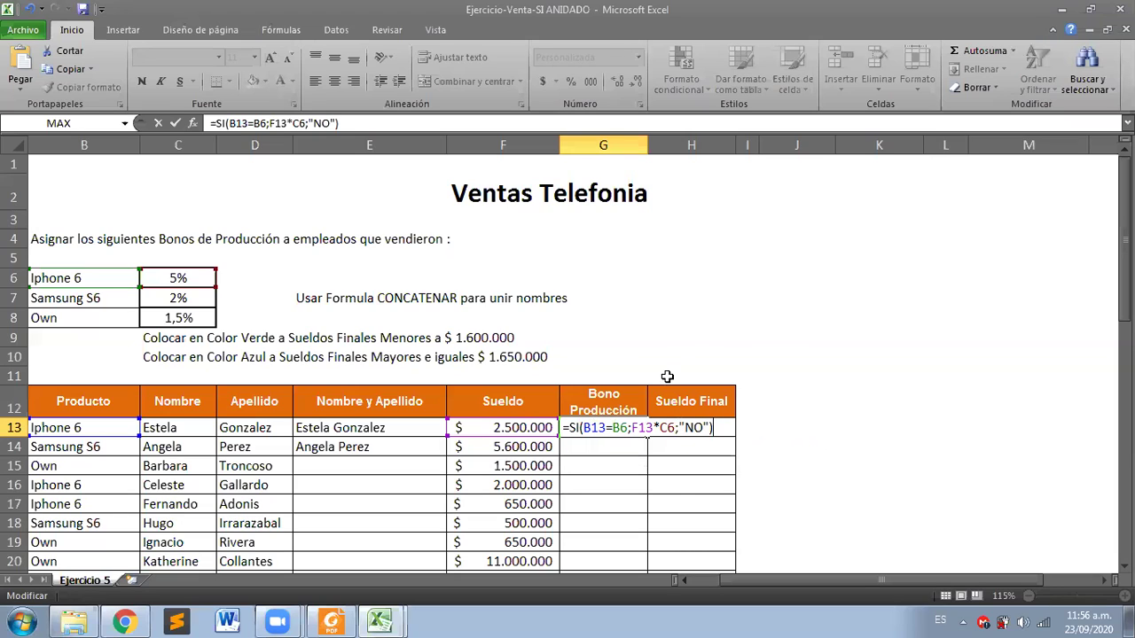
left_click(609, 428)
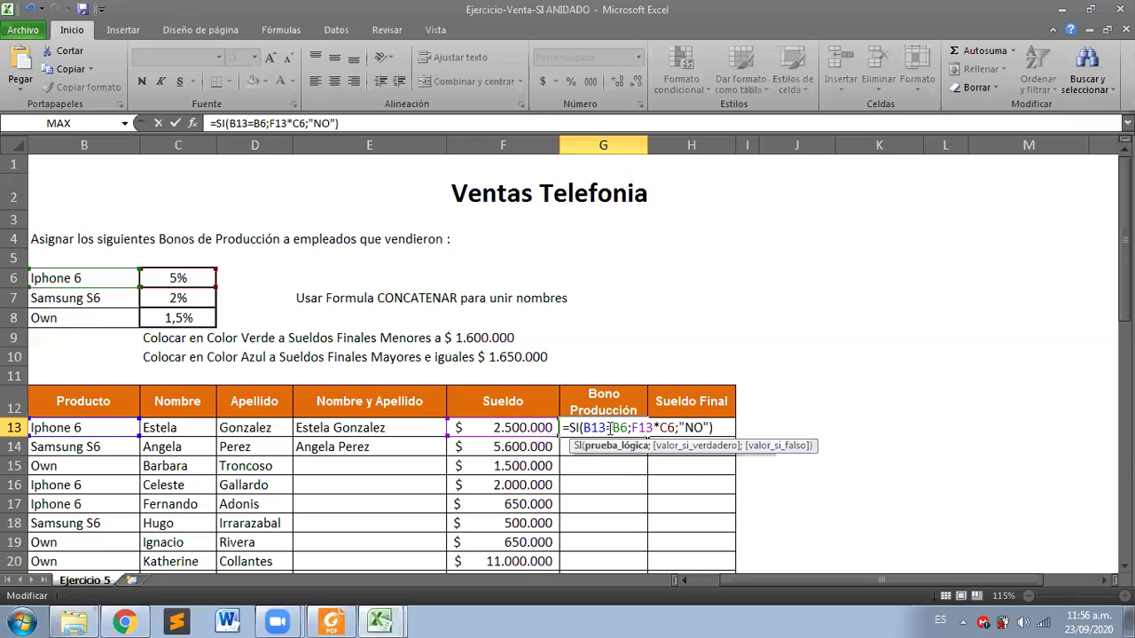
type("=")
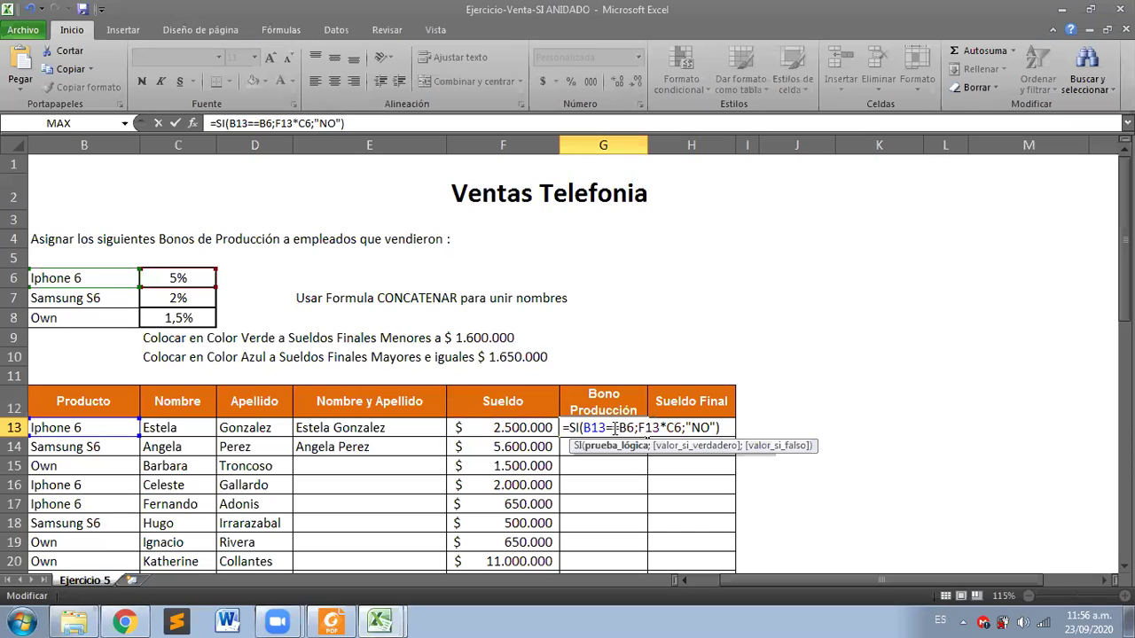
key("BackSpace")
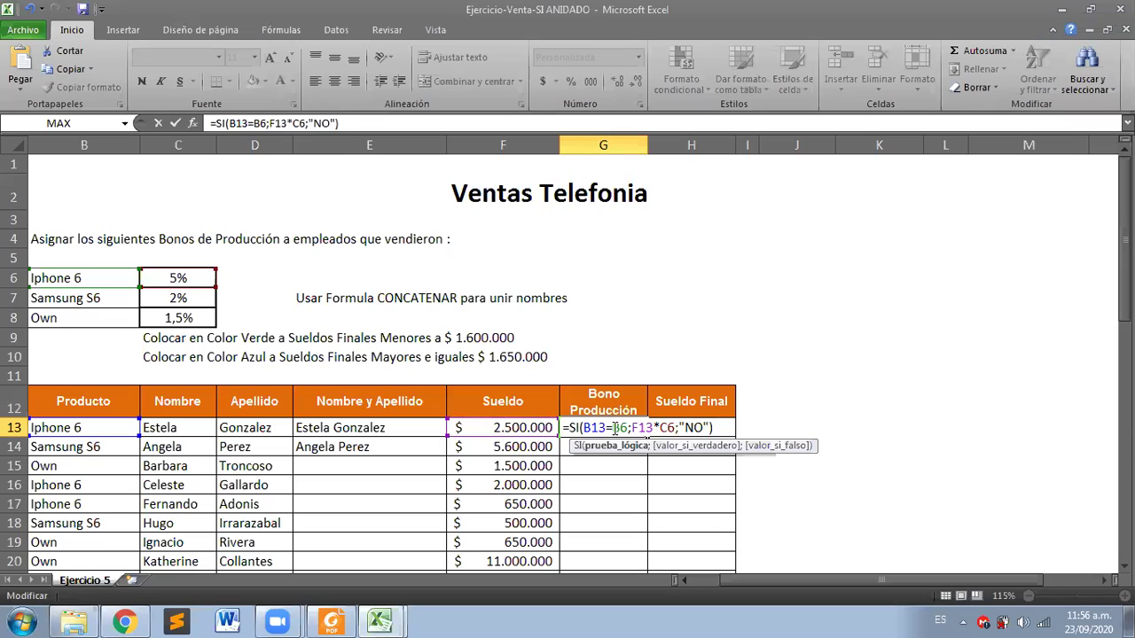
key("Left")
key("Return")
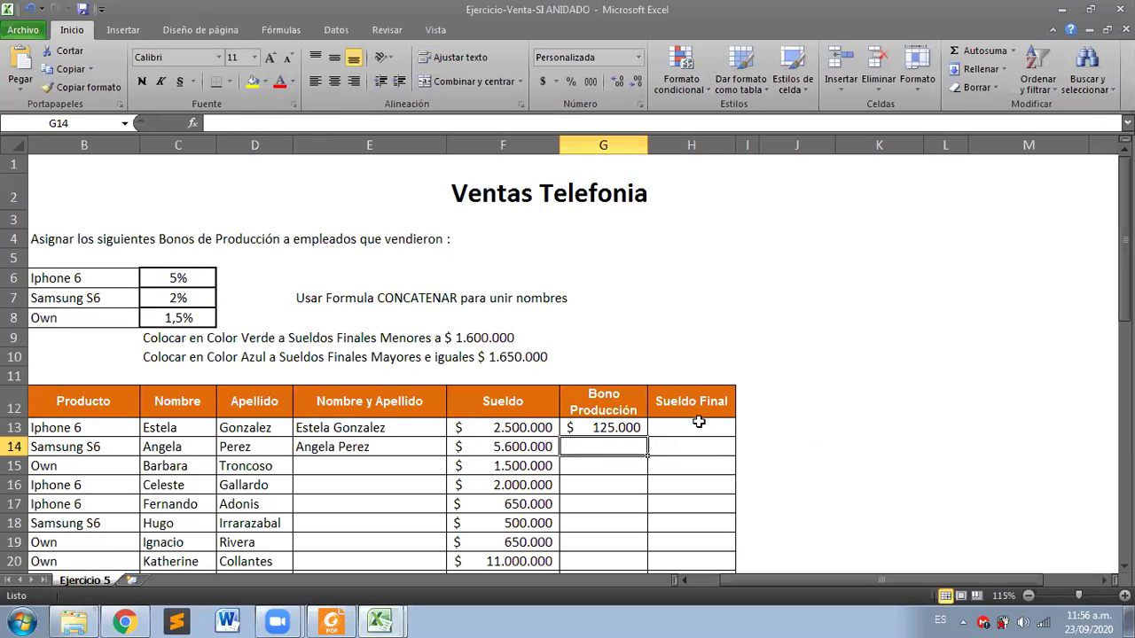
Step: Test the G13 bonus formula by entering OWN as the product in B13, and undo that change
left_click(633, 428)
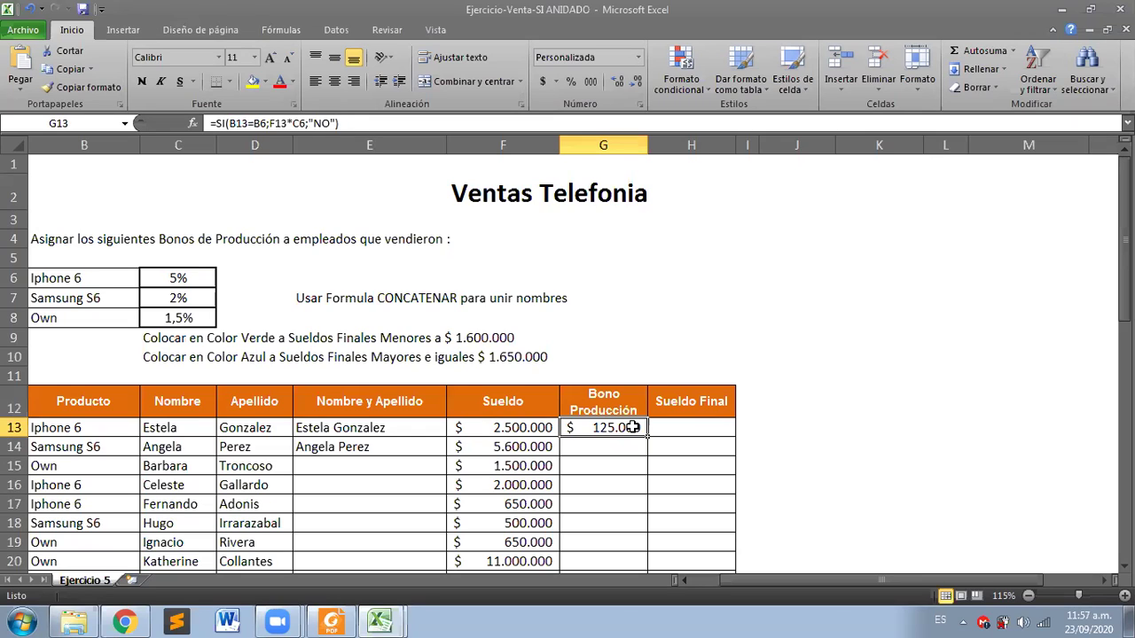
left_click(76, 428)
type("OWN")
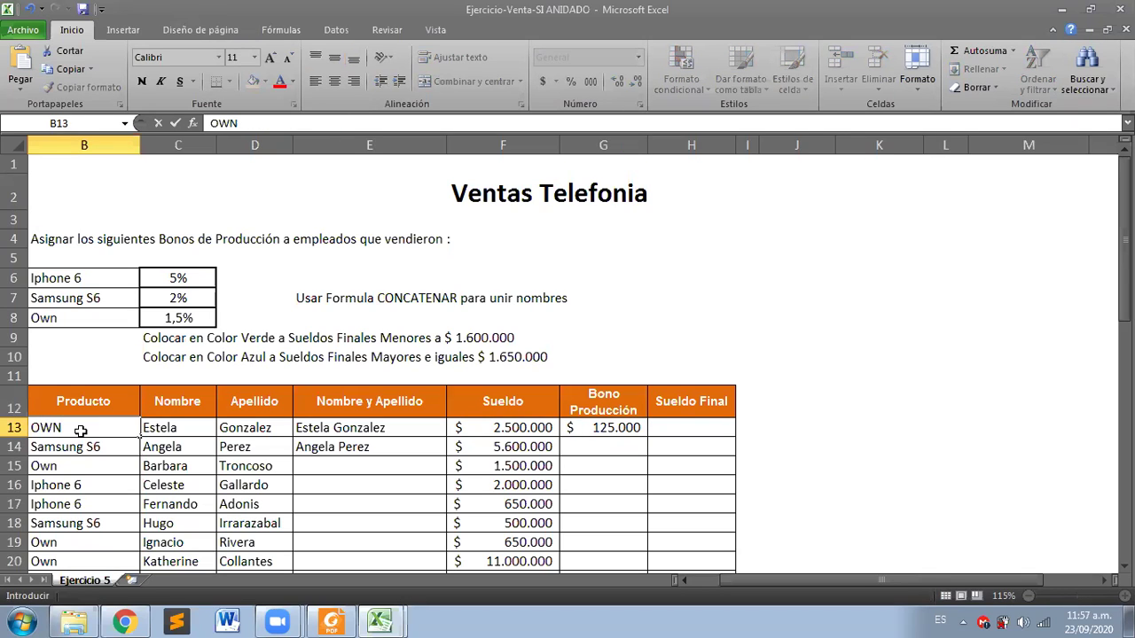
key("Return")
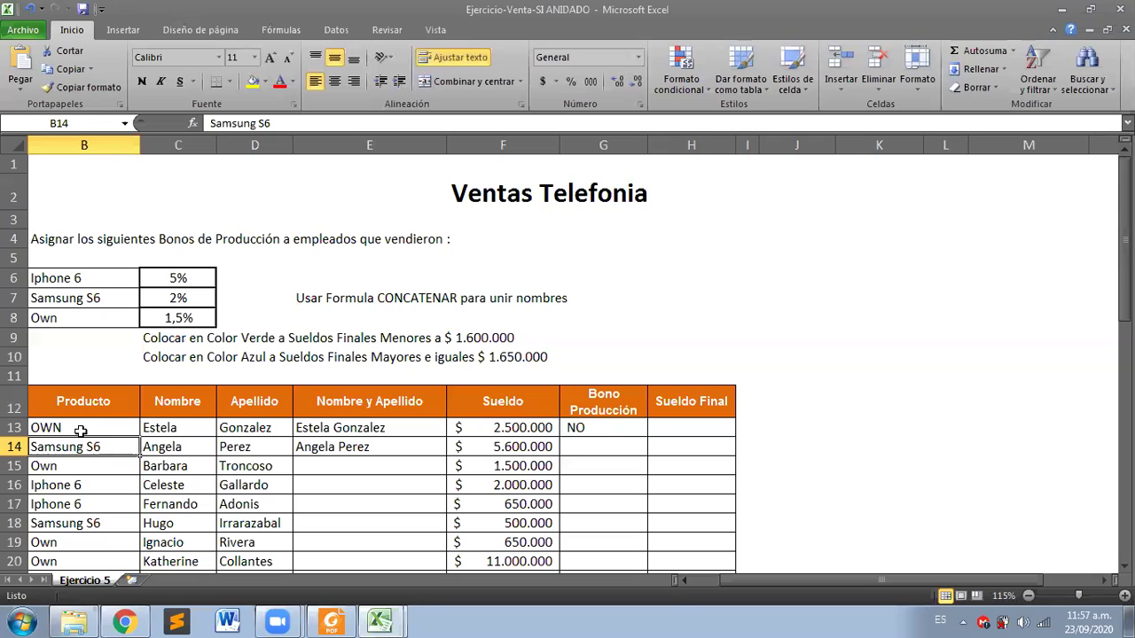
key("ctrl+z")
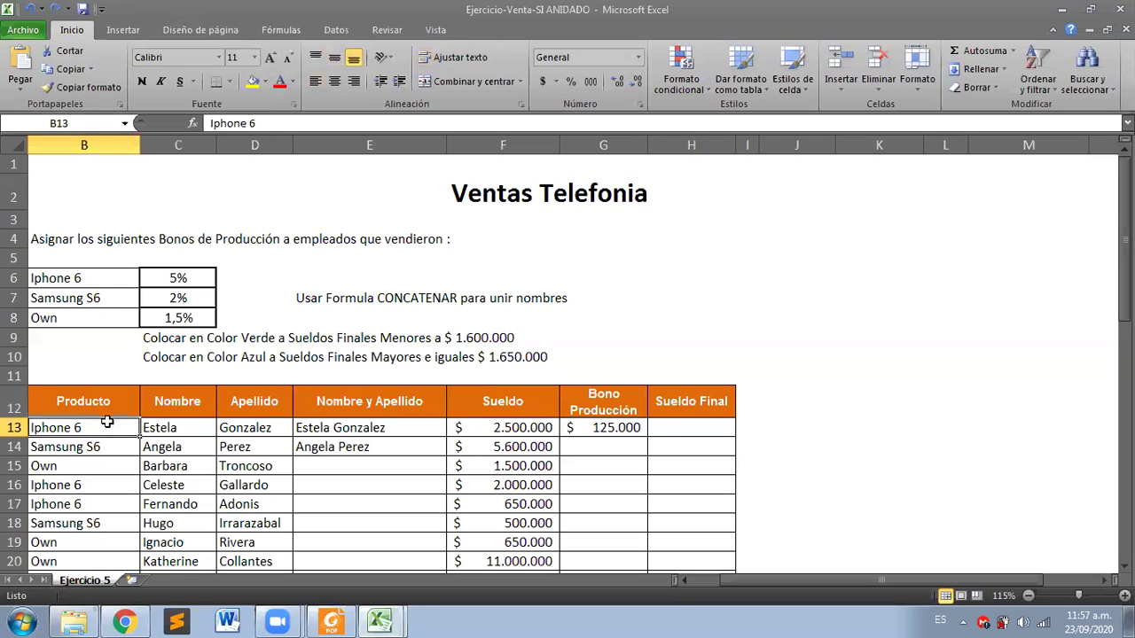
Step: Examine the formulas in E13 and G13, focusing on the logical test of the SI formula in G13
left_click(338, 432)
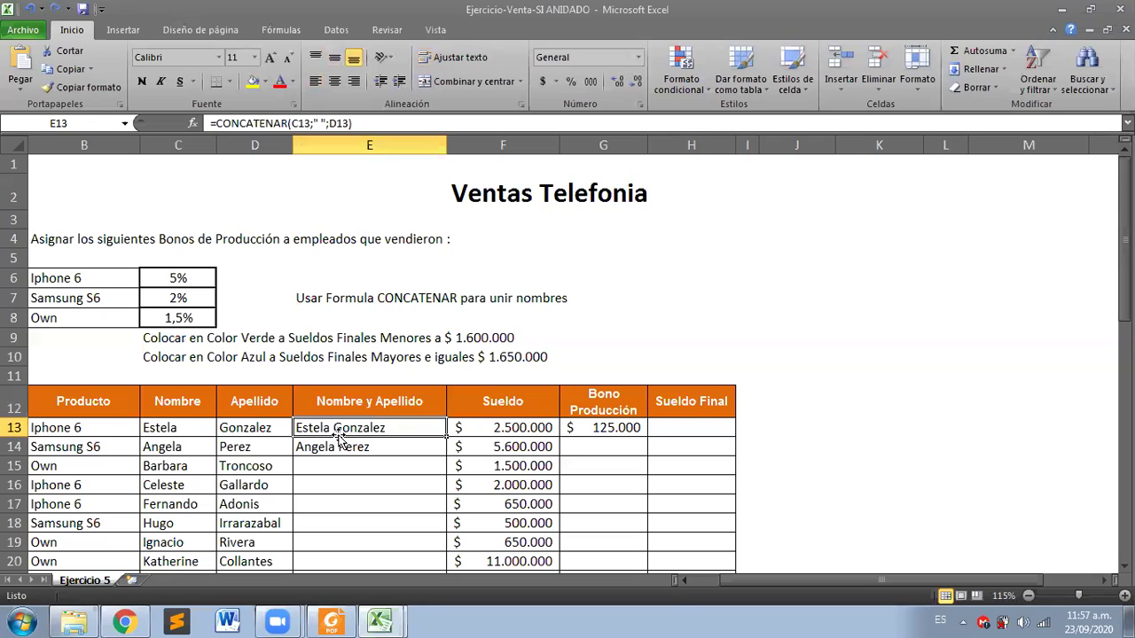
left_click(626, 428)
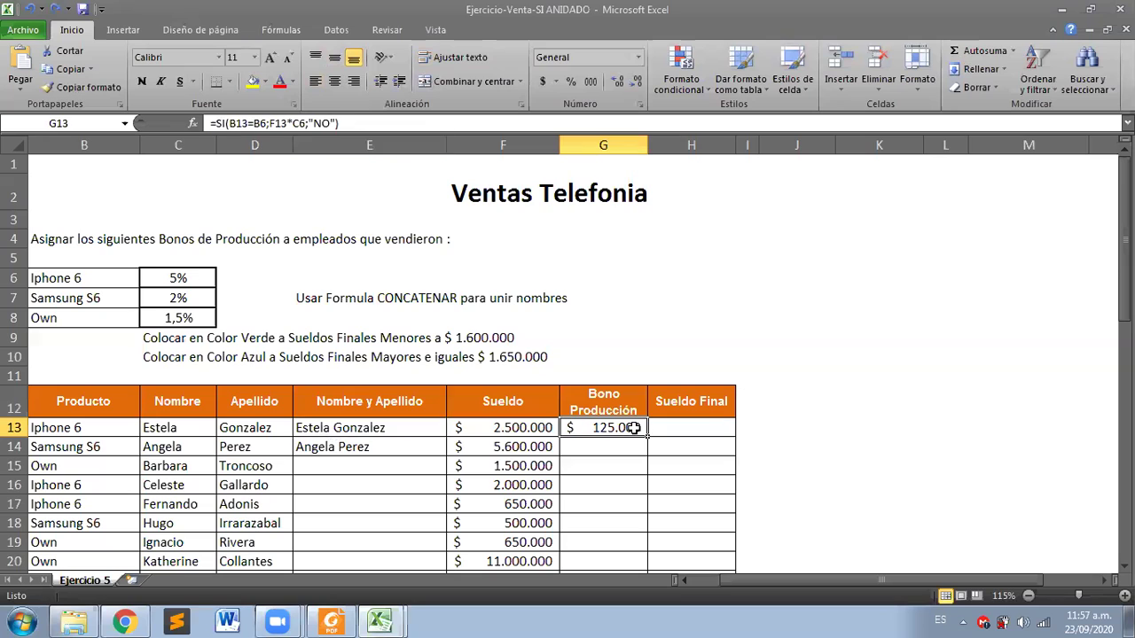
left_click(534, 125)
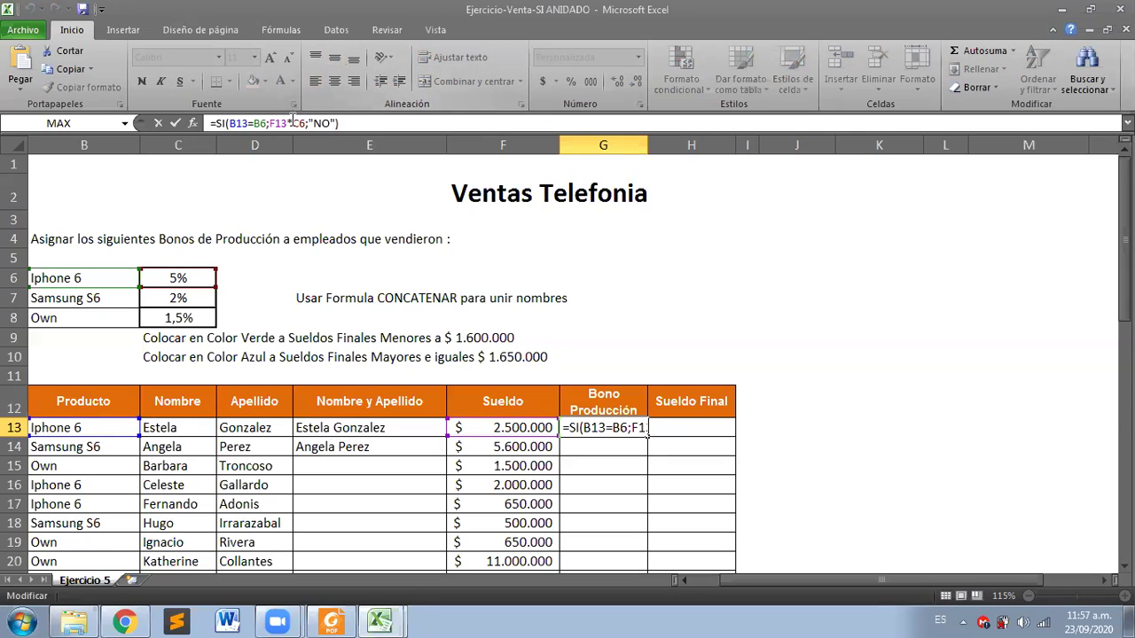
left_click(250, 123)
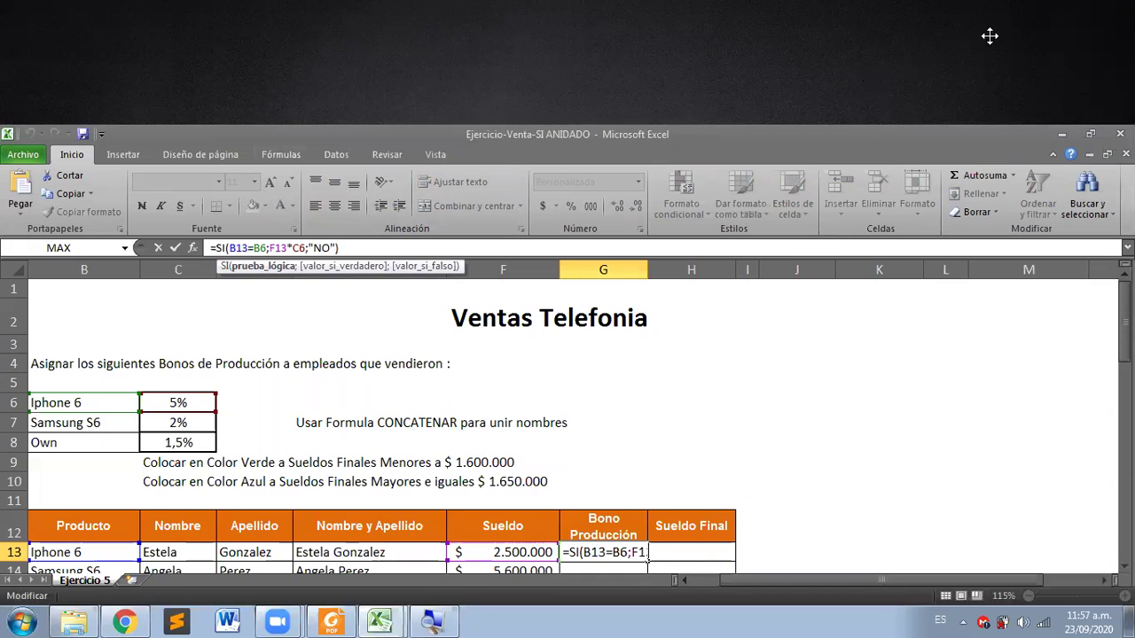
Step: Check the view options of the docked Magnifier (Lupa) and close it
left_click(271, 43)
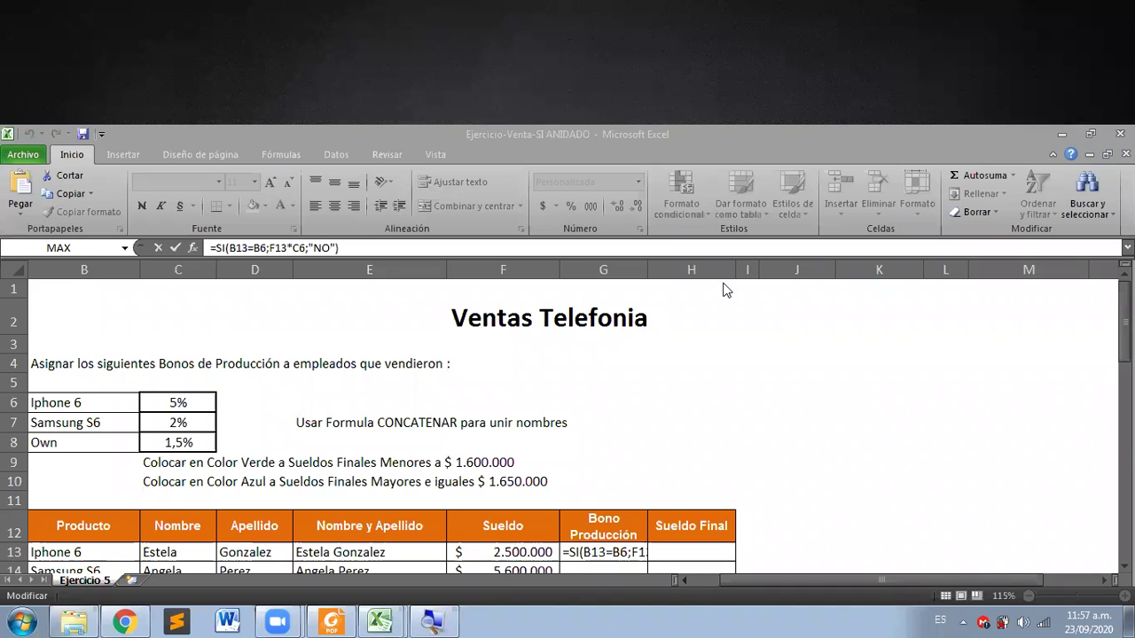
left_click(302, 244)
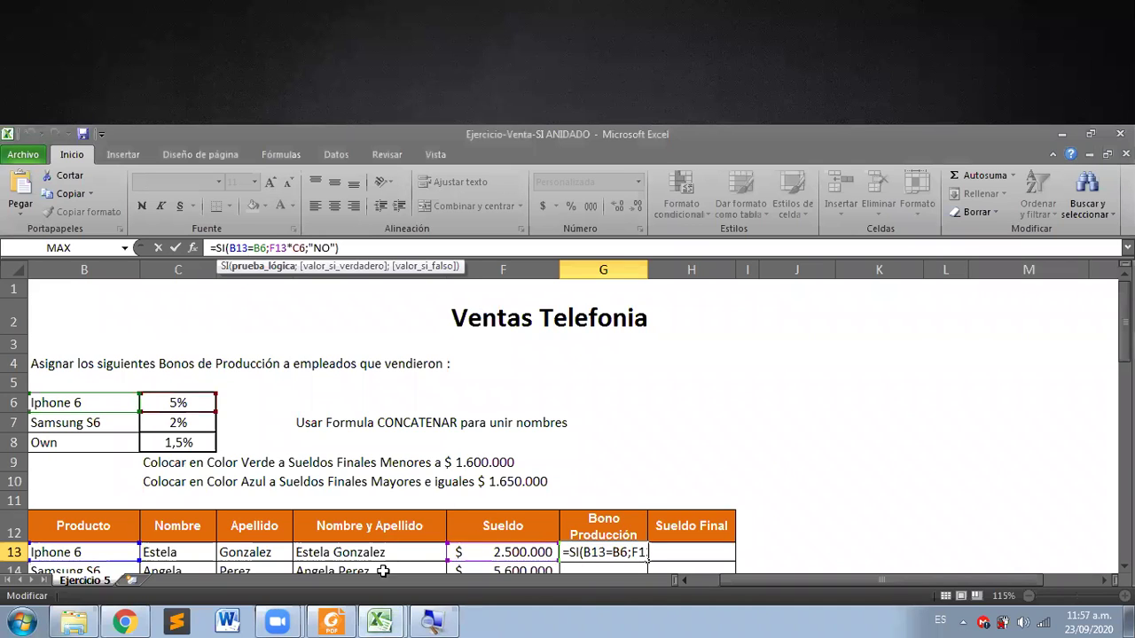
left_click(447, 620)
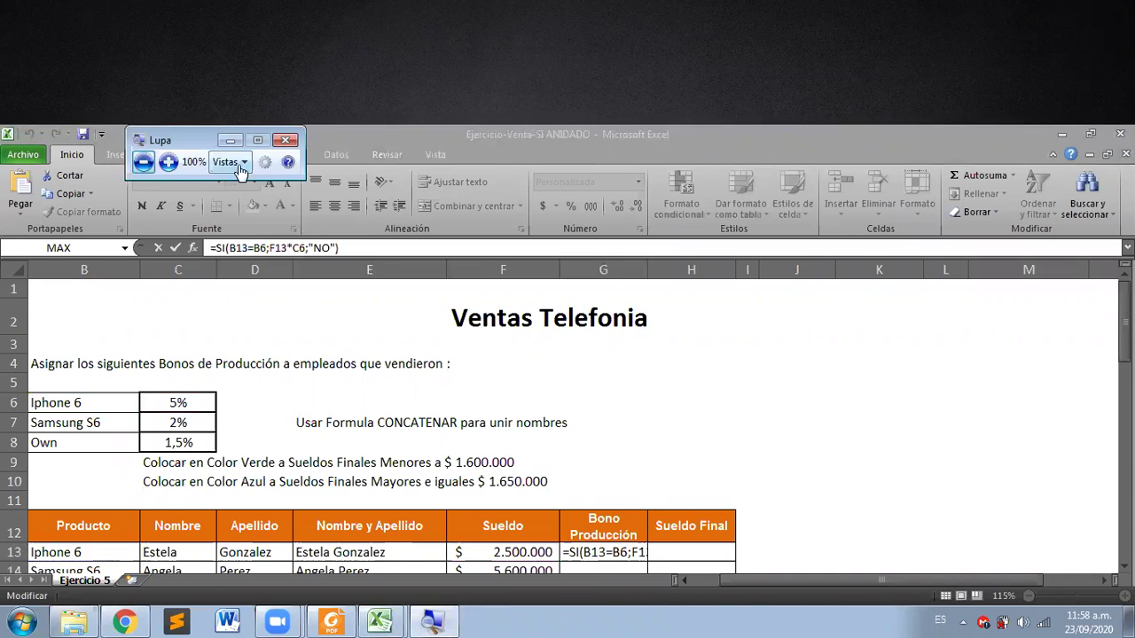
left_click(238, 163)
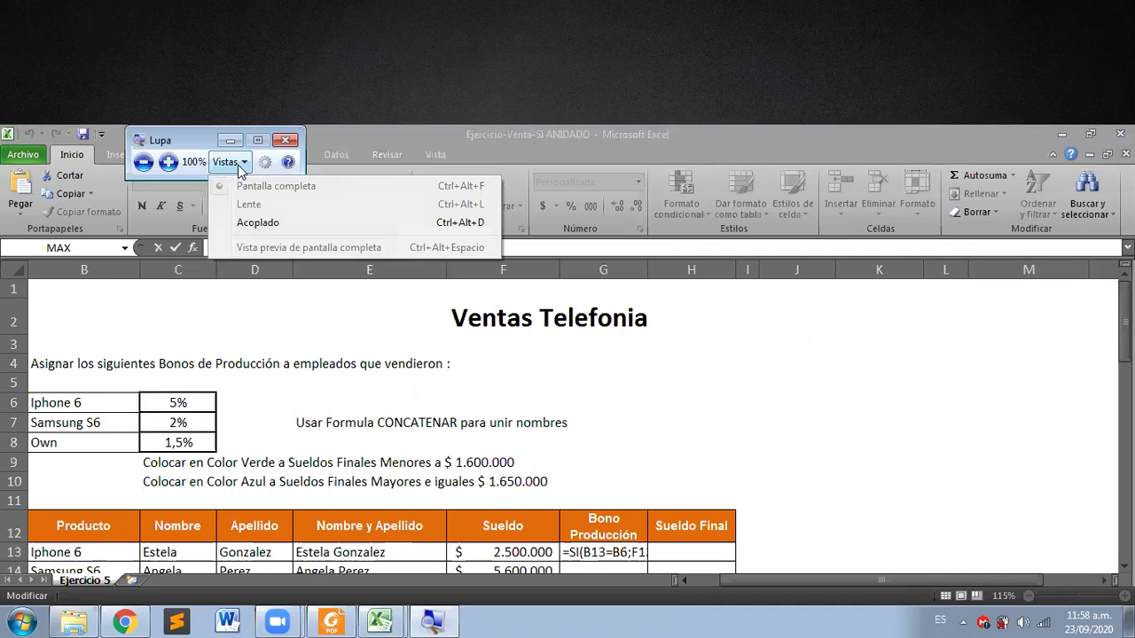
left_click(286, 142)
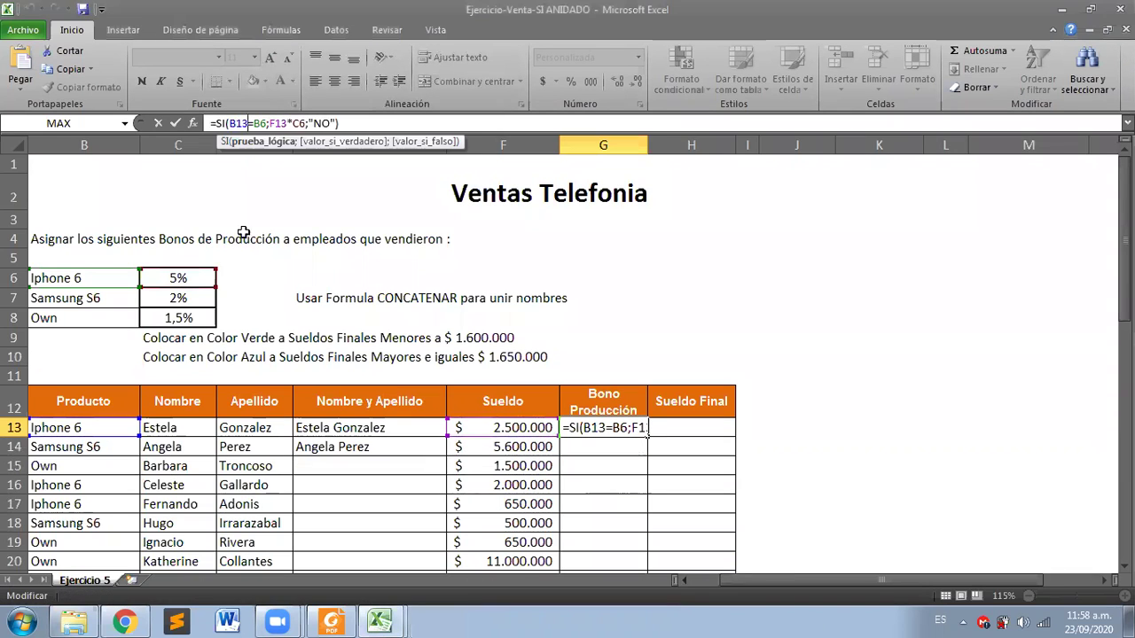
Step: Examine the complete SI formula in G13 together with the bonus percentage in C6, leaving the formula as it is
left_click(257, 275)
left_click(201, 277)
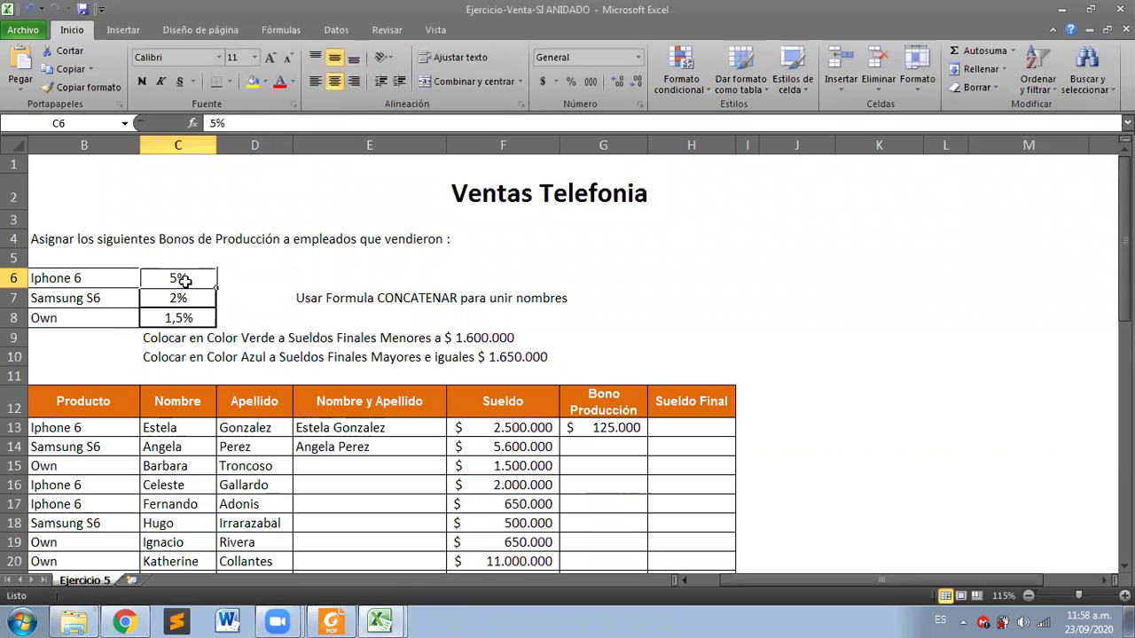
left_click(631, 427)
left_click(327, 121)
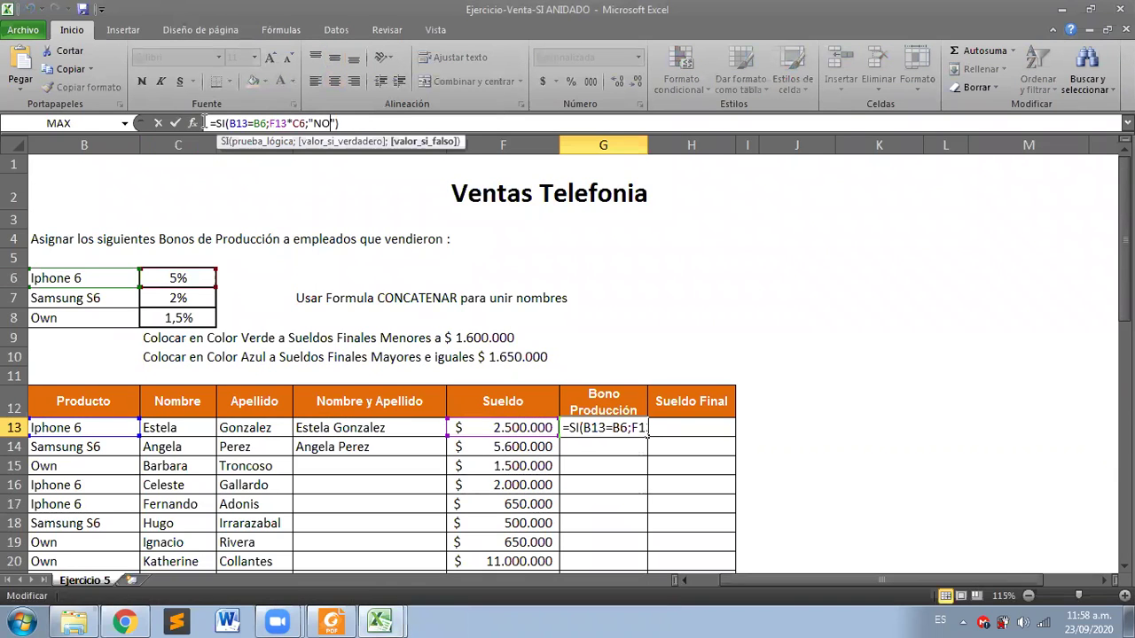
left_click_drag(205, 122, 340, 122)
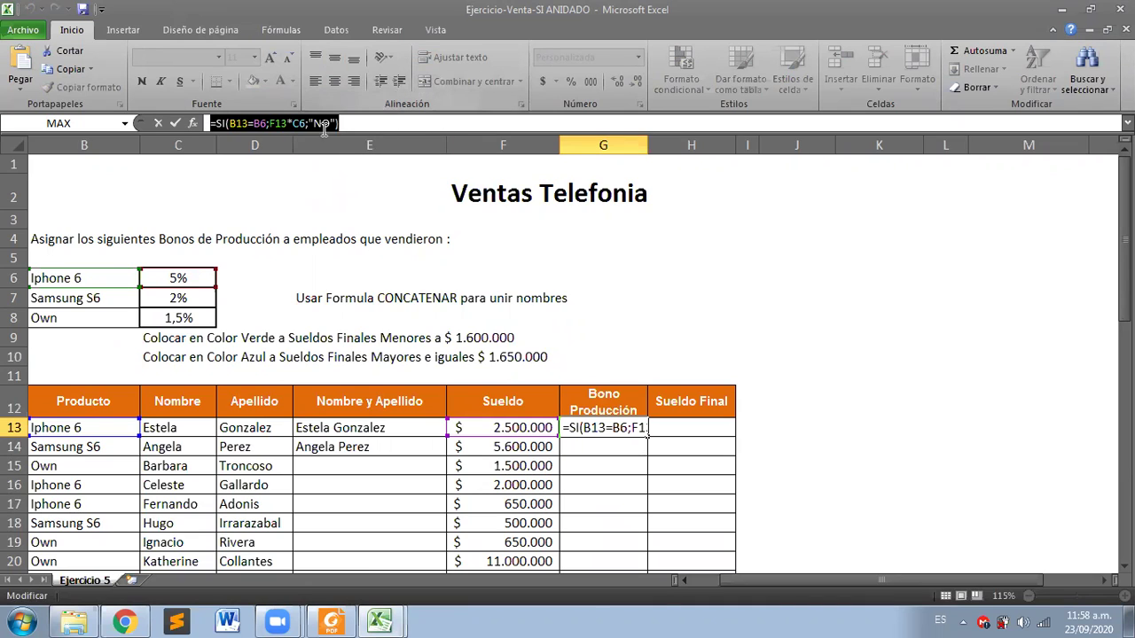
left_click(248, 123)
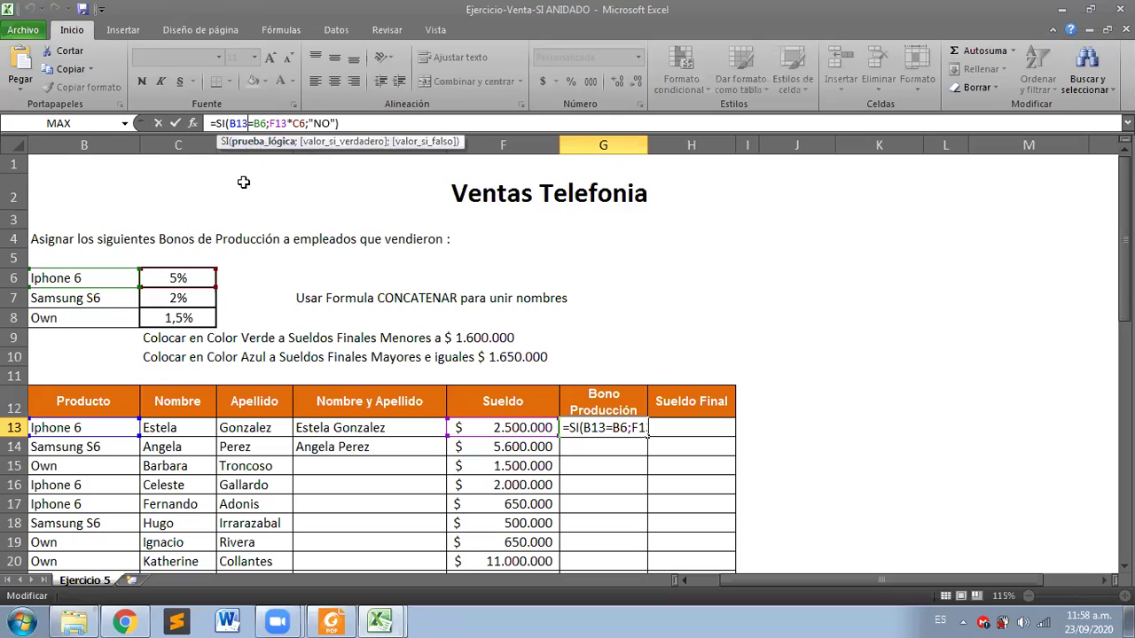
key("ctrl+Return")
Step: Compare the product in B13 with the Iphone 6 and Samsung S6 bonus percentages and the bonus formula in G13
left_click(108, 415)
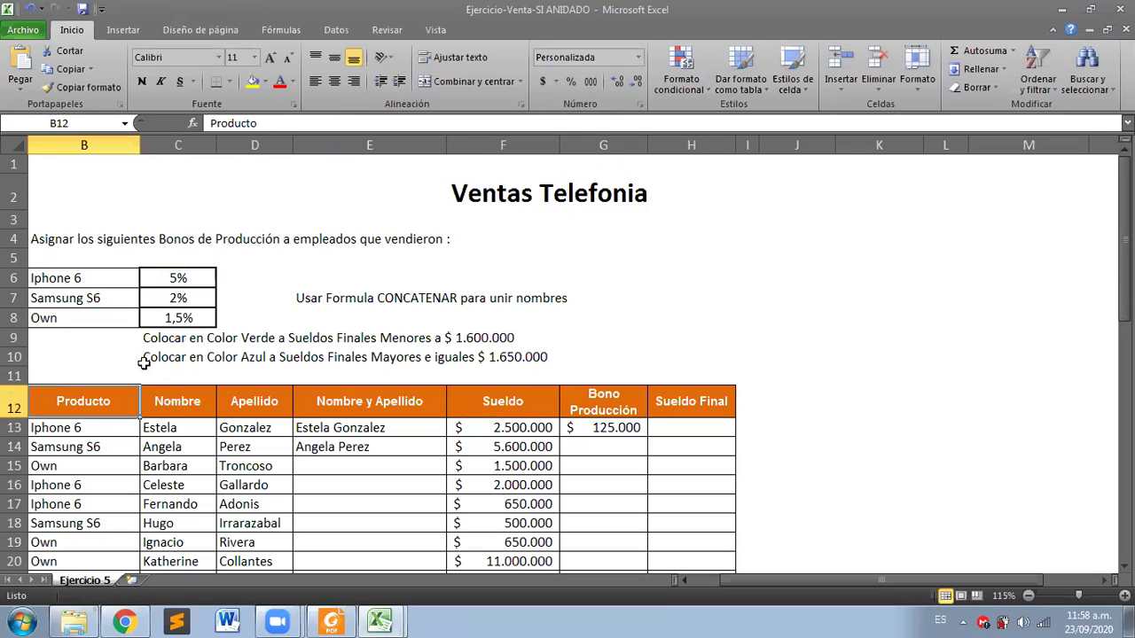
left_click(594, 429)
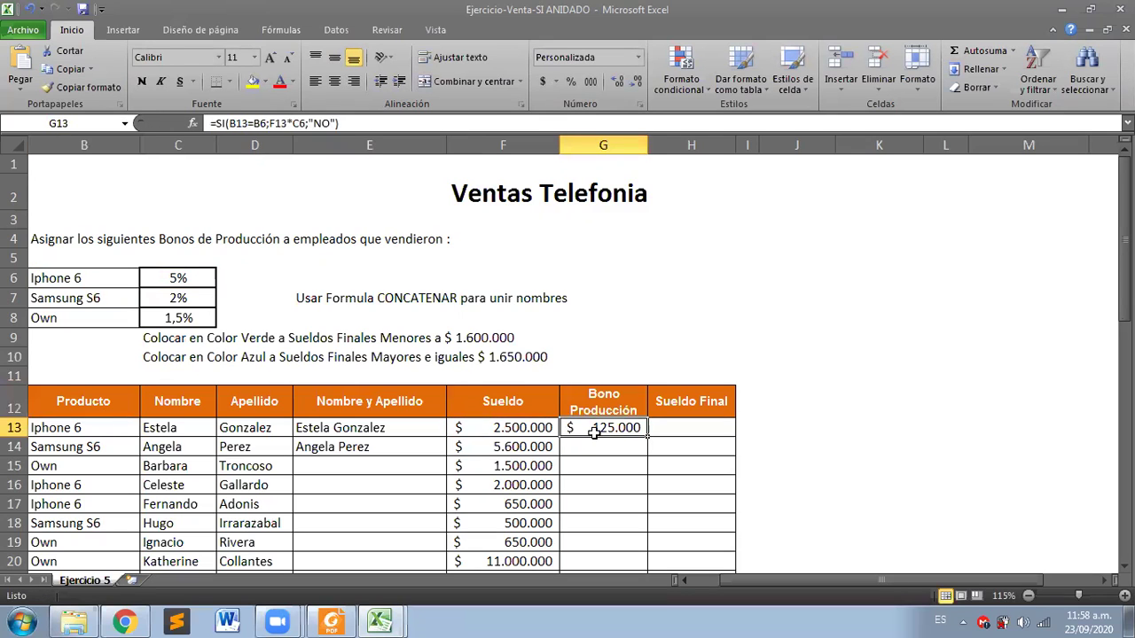
left_click(540, 375)
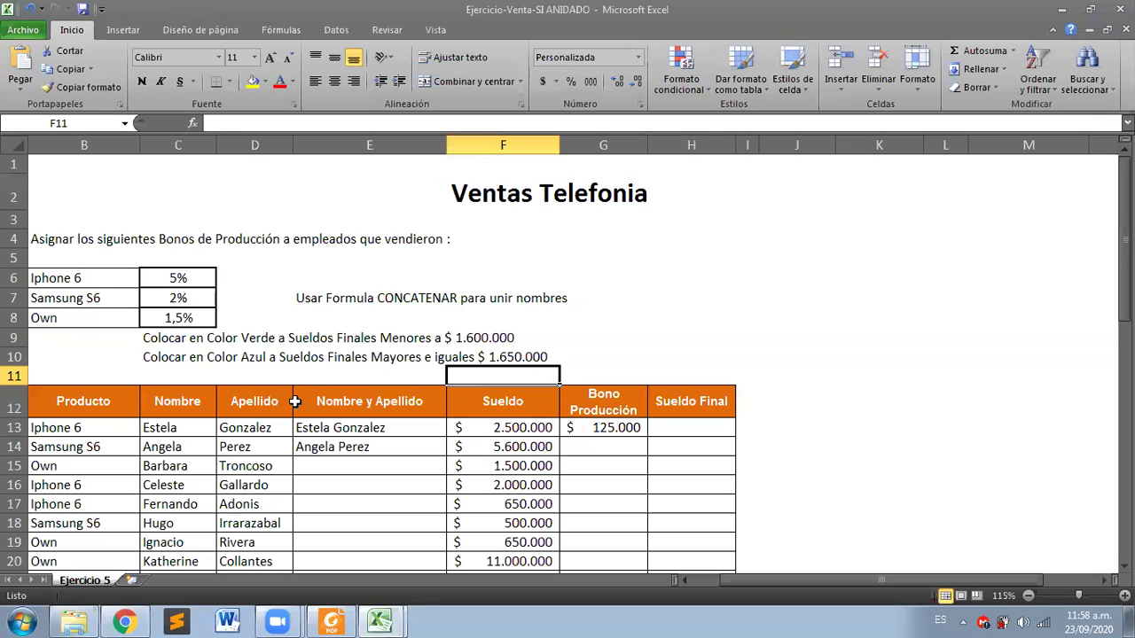
left_click(128, 426)
left_click_drag(128, 426, 171, 280)
left_click(171, 280)
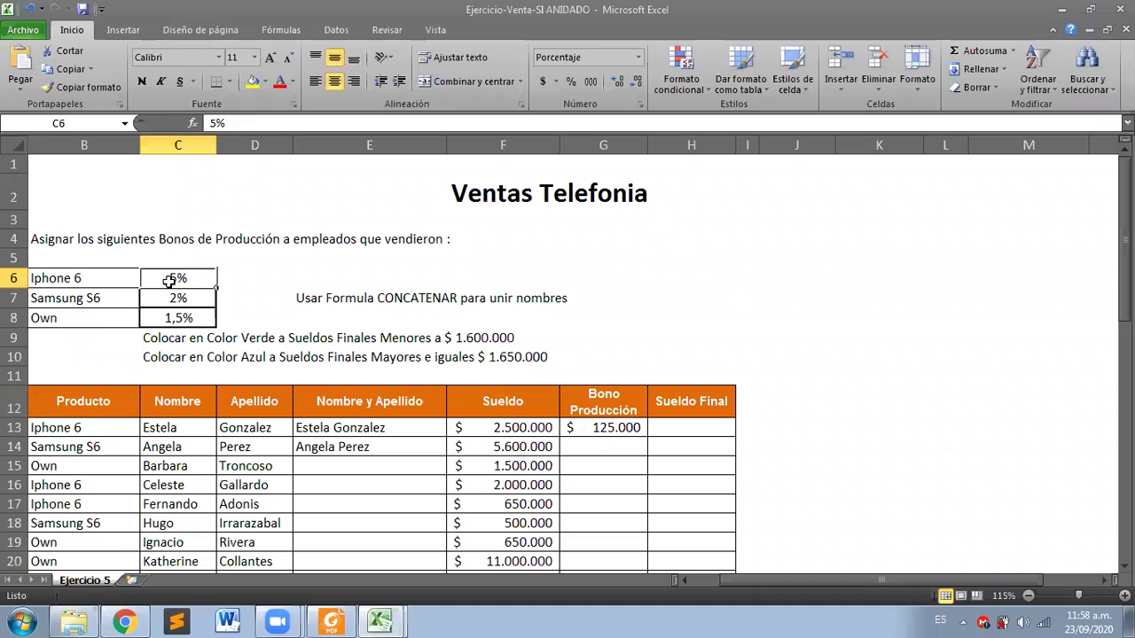
left_click(89, 299)
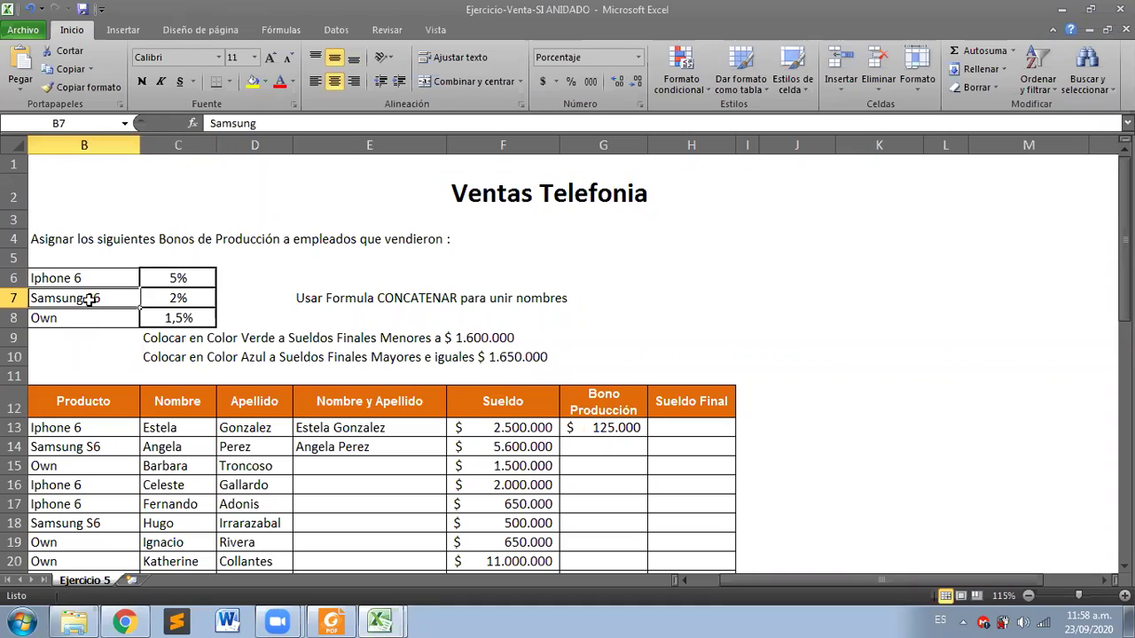
left_click(182, 303)
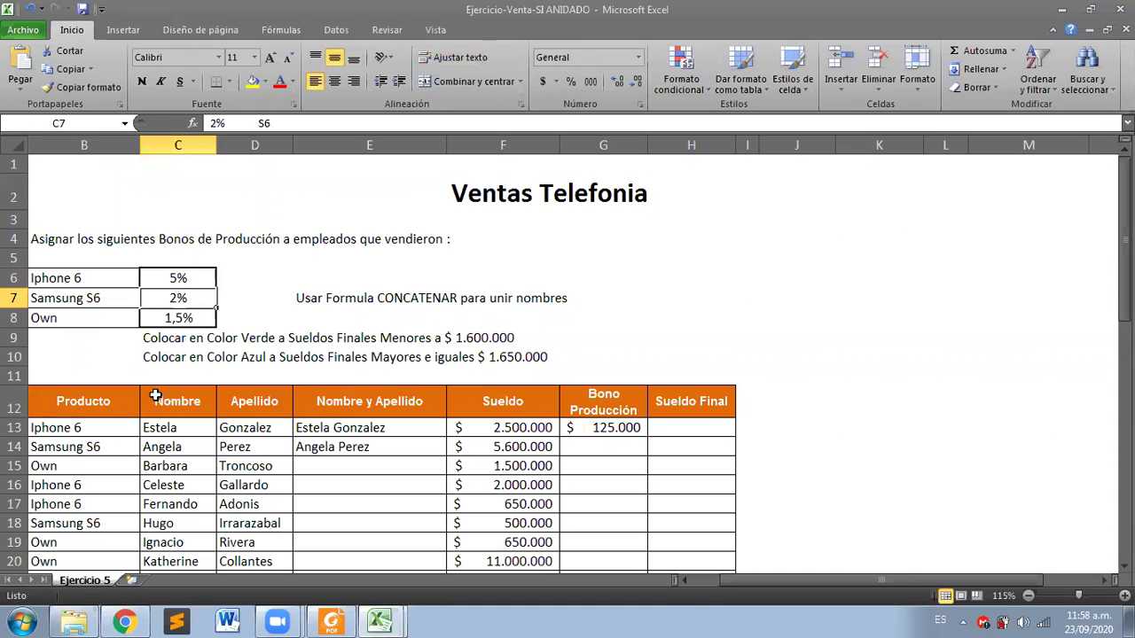
left_click(104, 429)
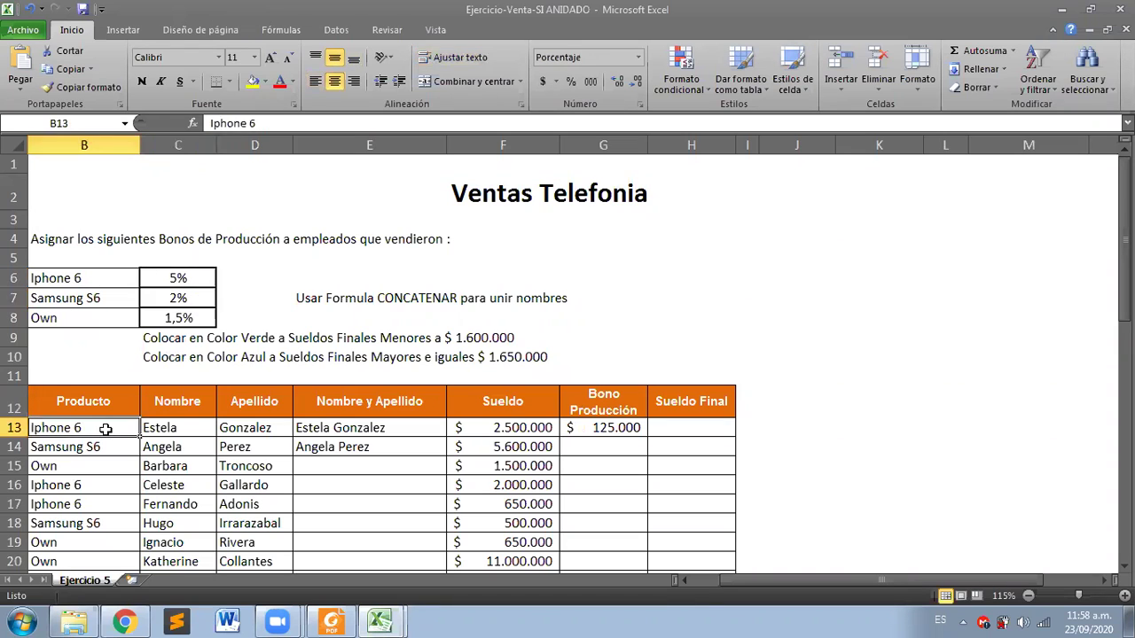
left_click(569, 358)
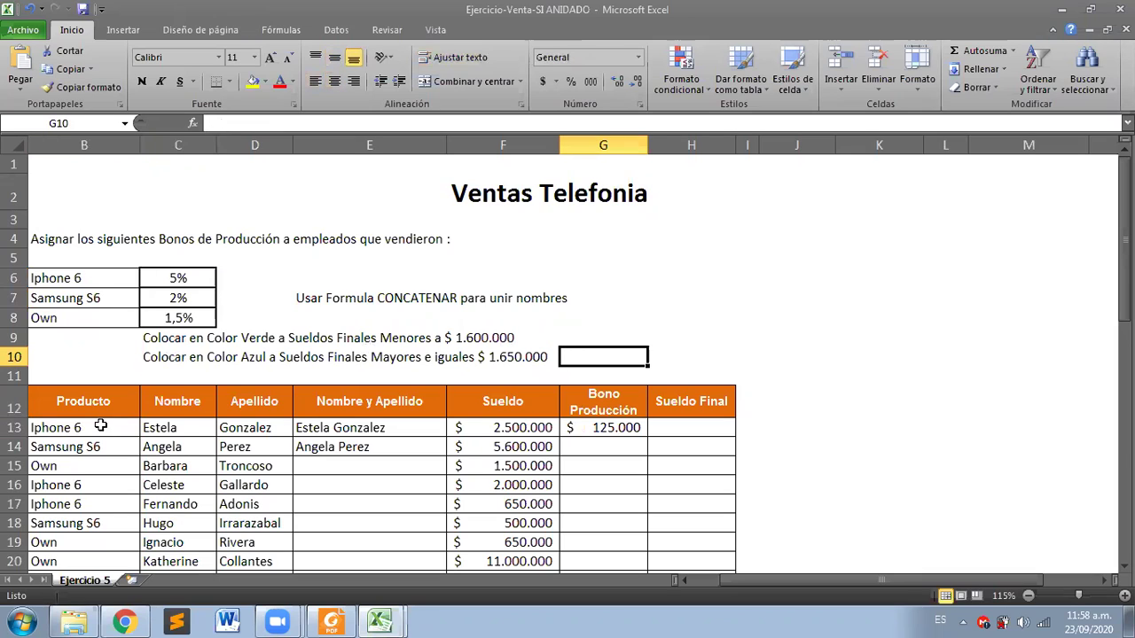
left_click(578, 428)
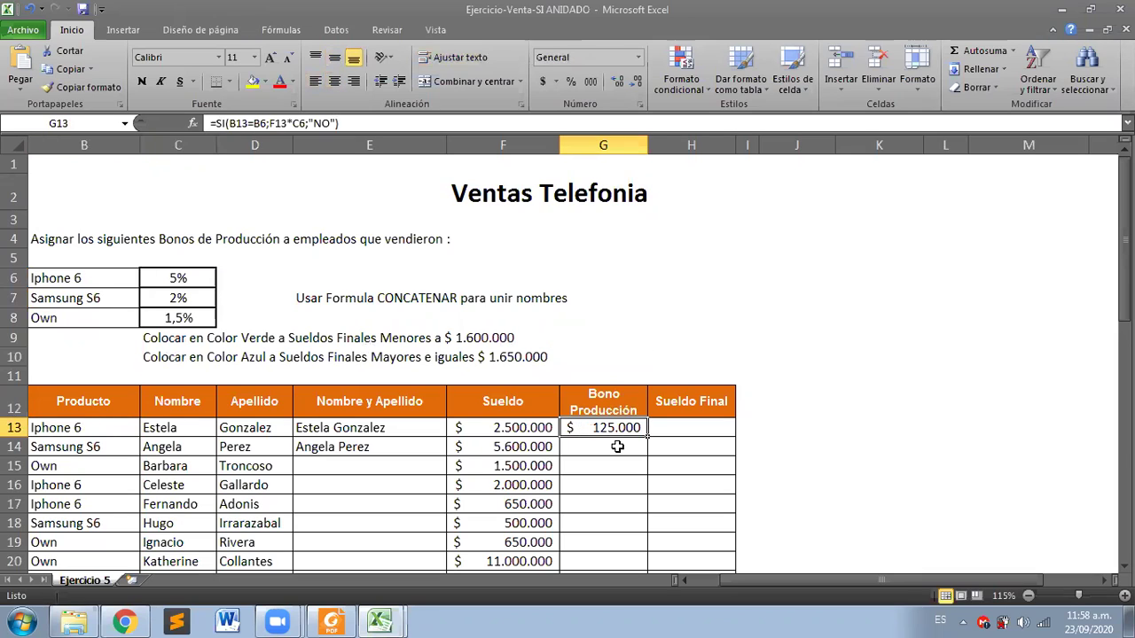
Step: Compare the product in B14 and the Producto column with the bonus products in B6:B8 and their percentages in C6:C8
left_click(615, 447)
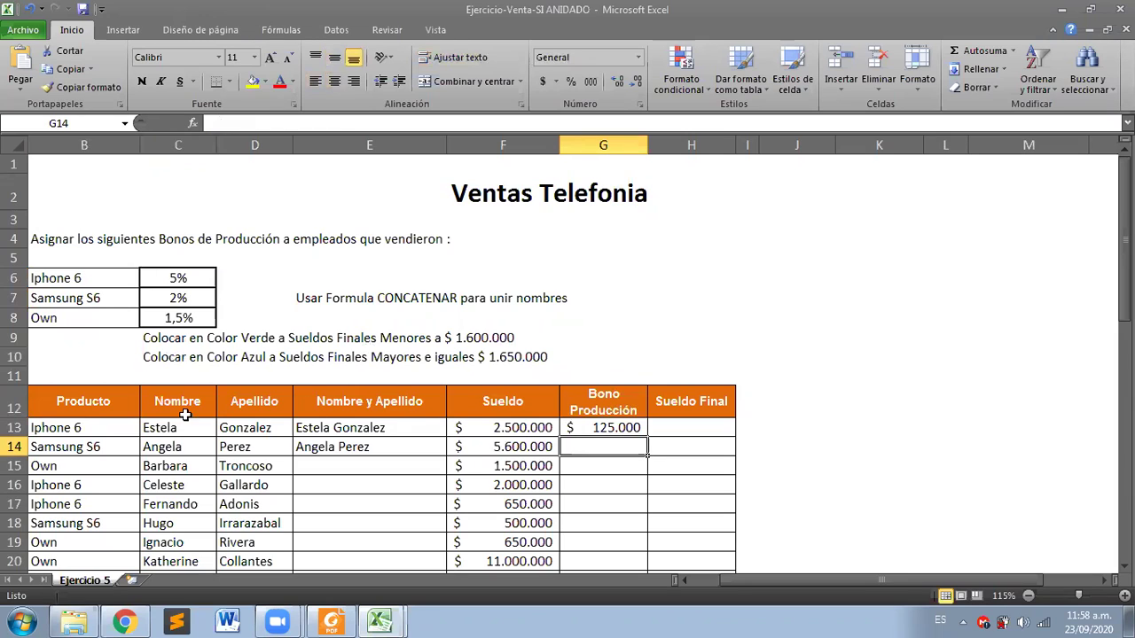
left_click(84, 447)
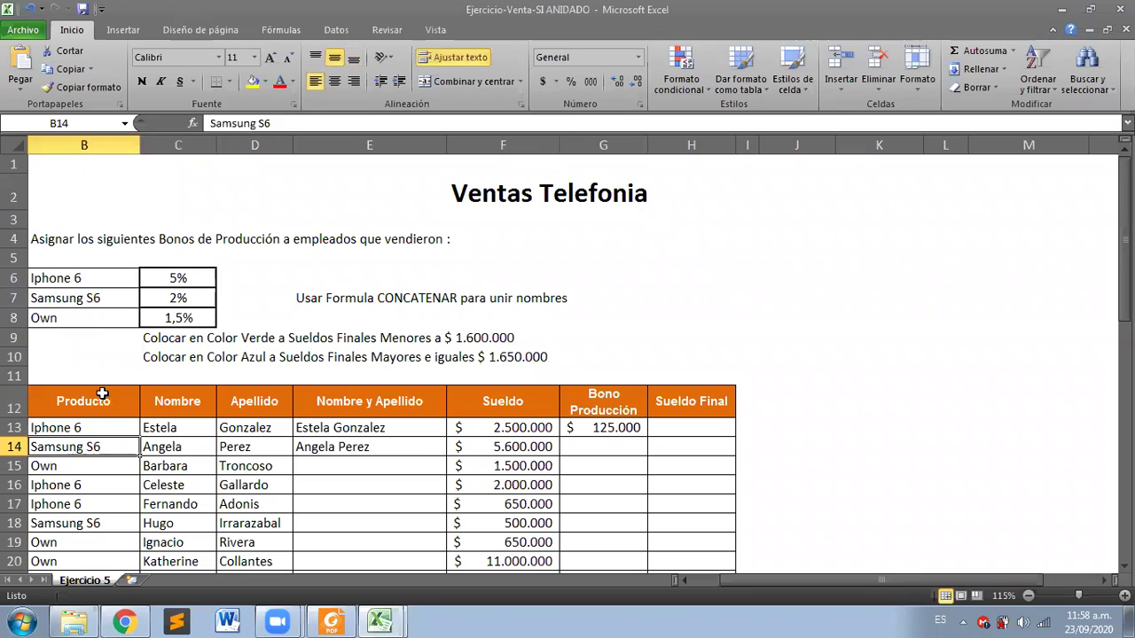
left_click(87, 278)
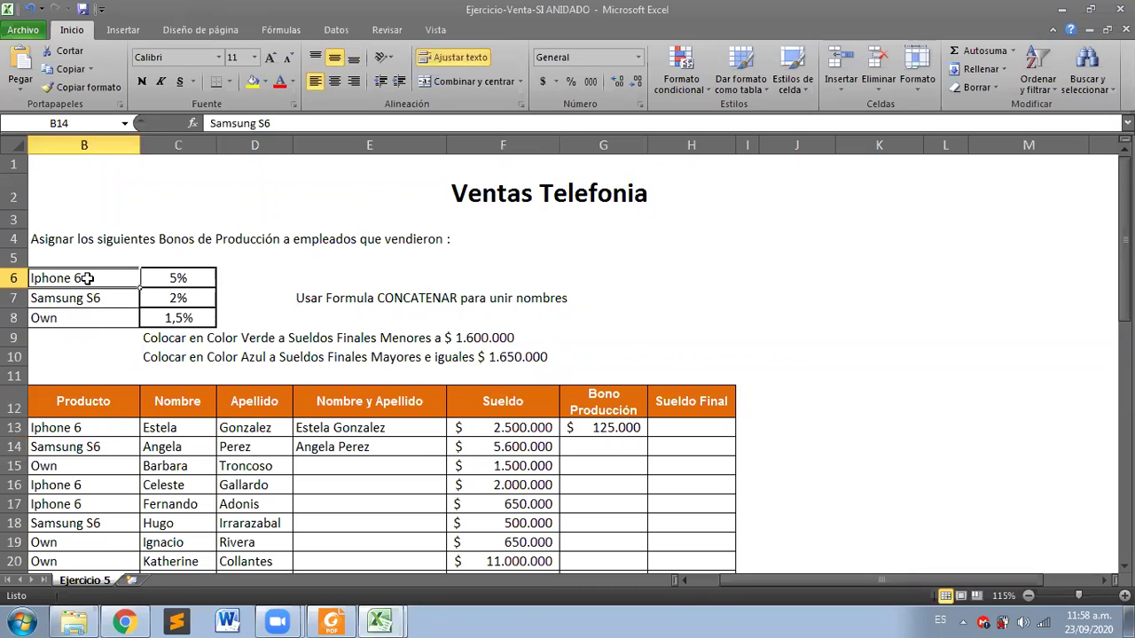
left_click(83, 300)
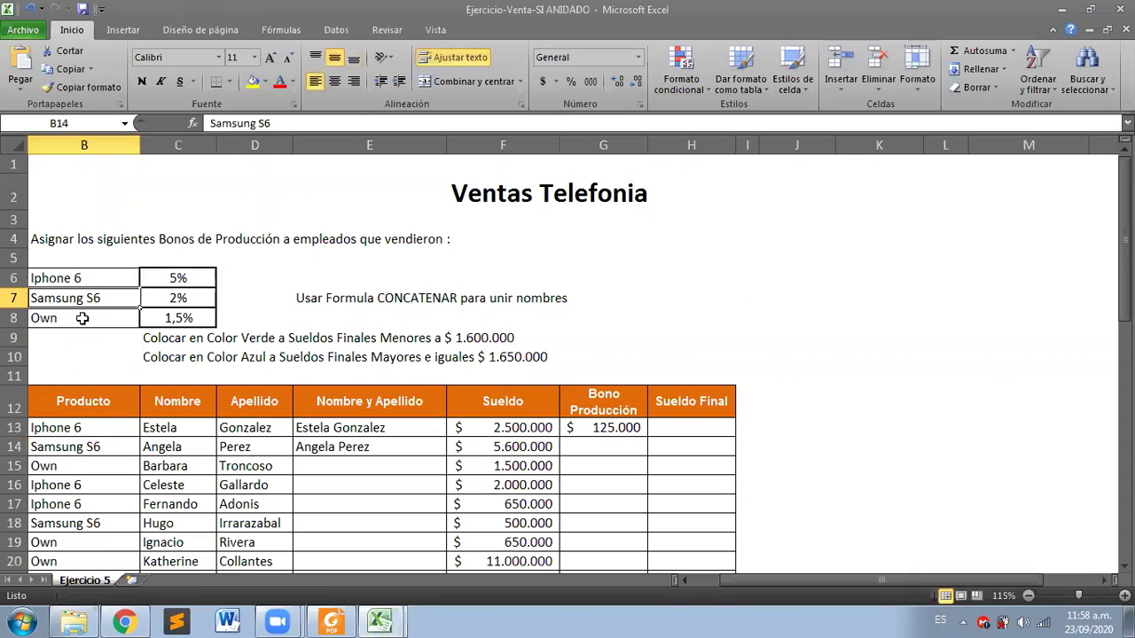
left_click(83, 315)
left_click(93, 448)
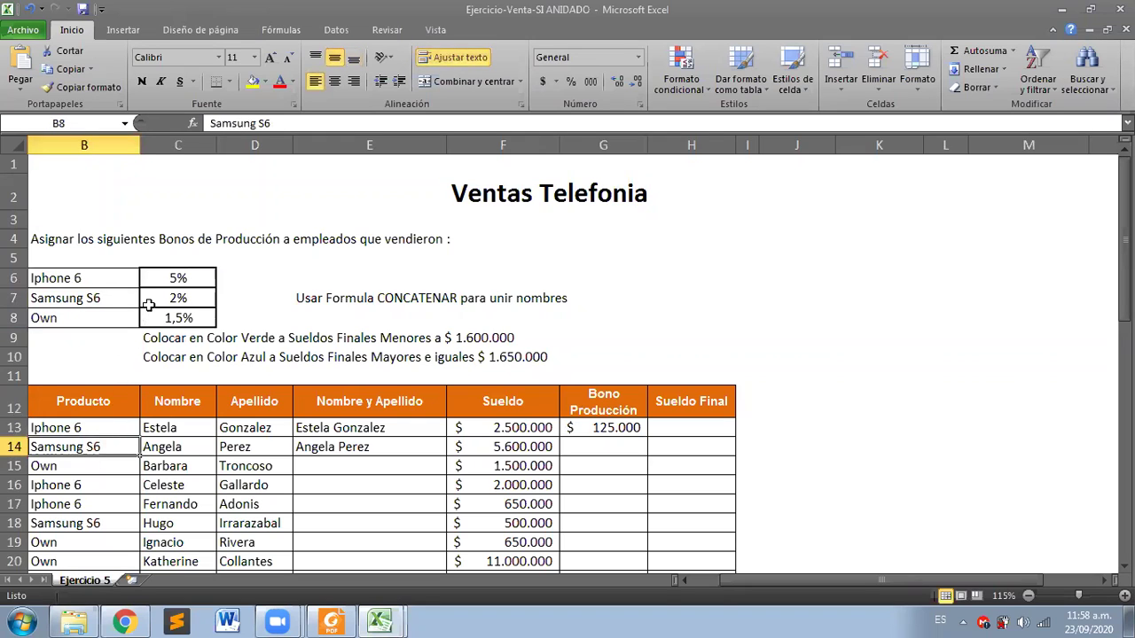
left_click_drag(178, 279, 182, 316)
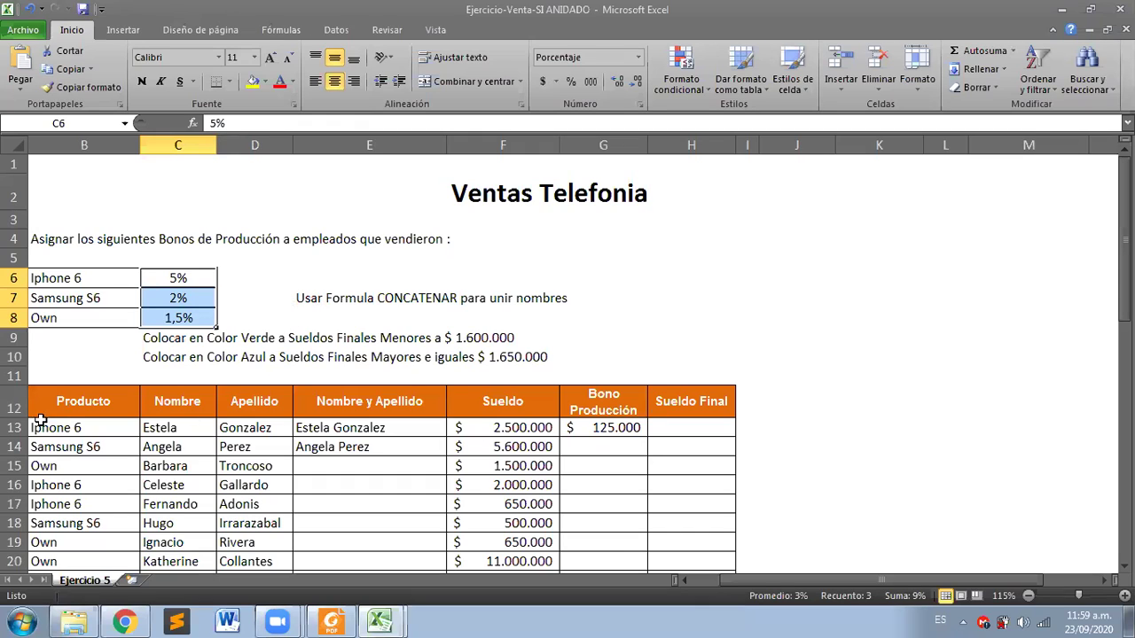
left_click_drag(63, 428, 56, 502)
left_click_drag(84, 282, 91, 314)
left_click_drag(175, 282, 182, 318)
Step: Trace the row 13 bonus from product B13 through B6 and C6 to salary F13, ending at cell G14
left_click(106, 433)
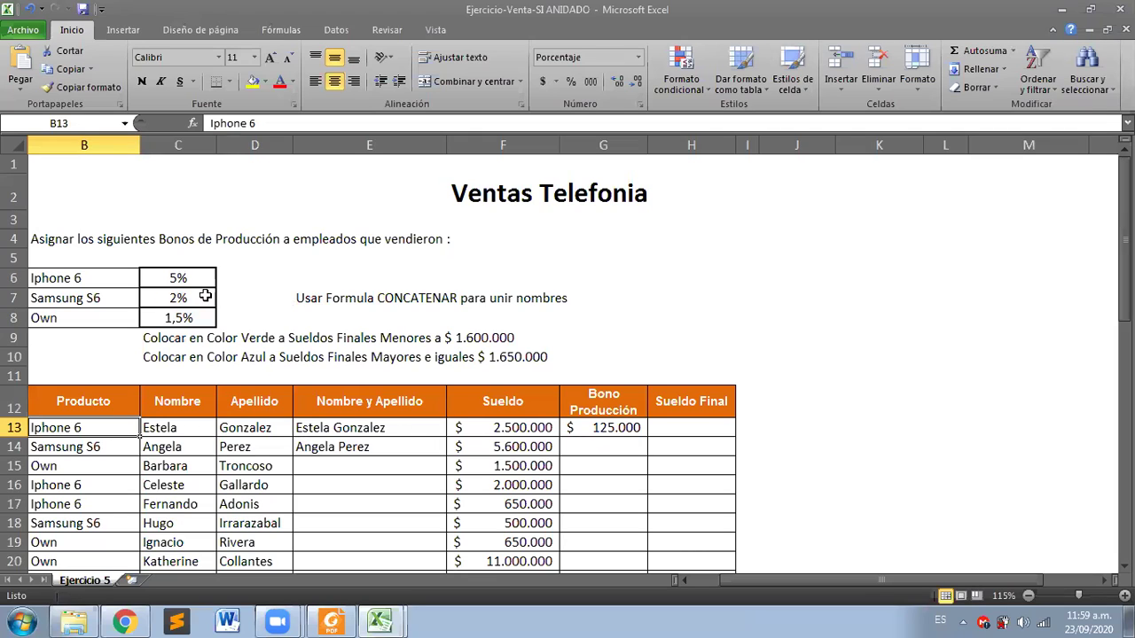
left_click(500, 429)
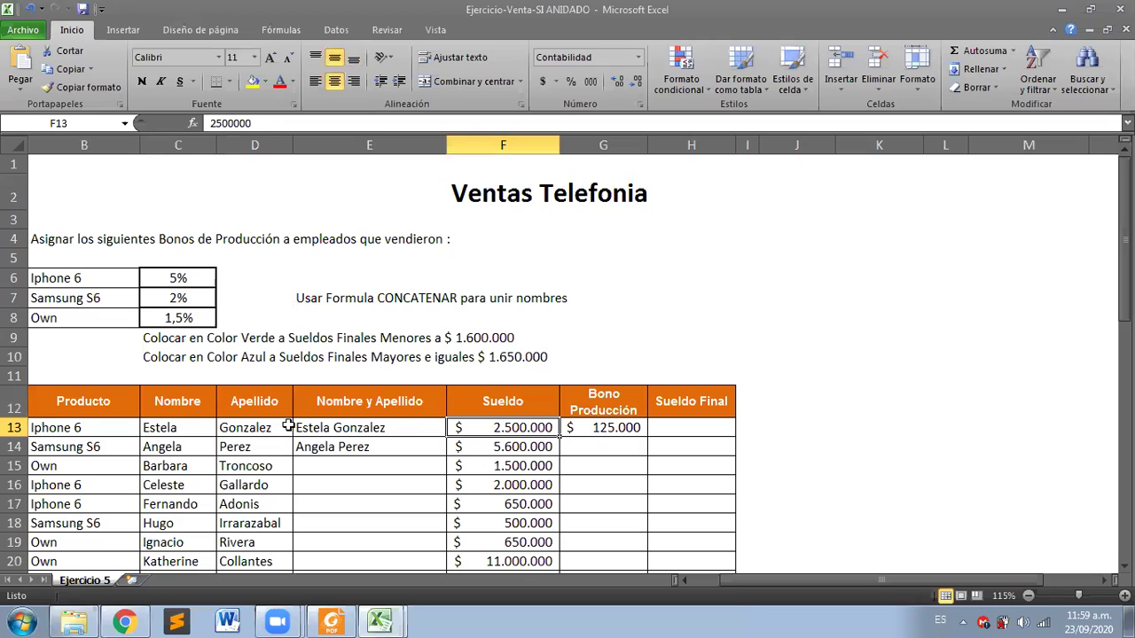
left_click(86, 429)
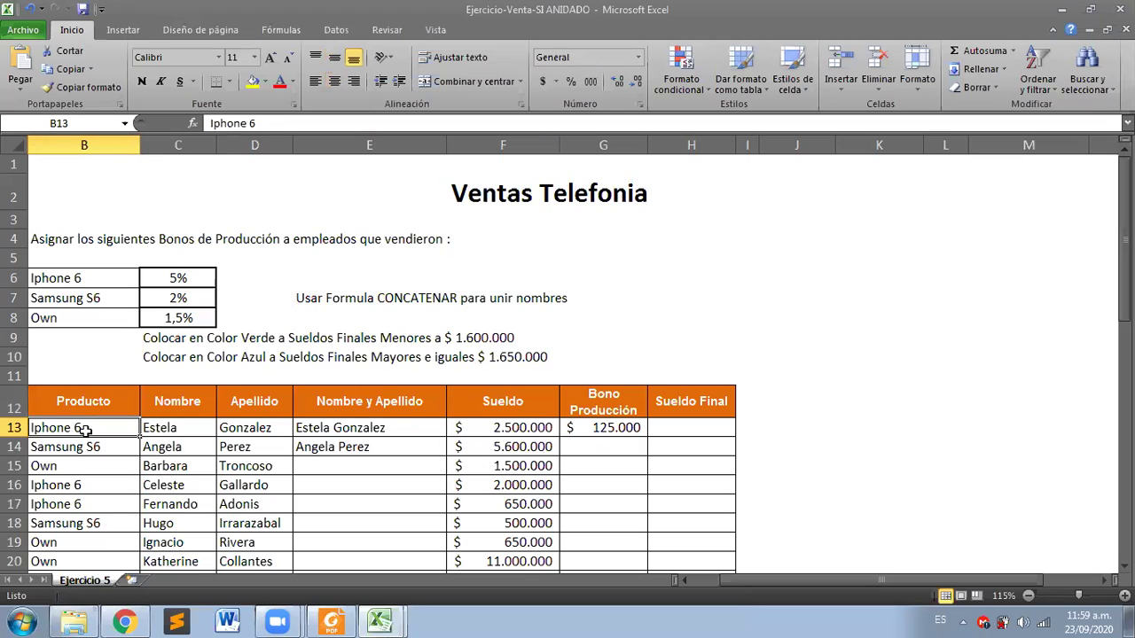
left_click(86, 279)
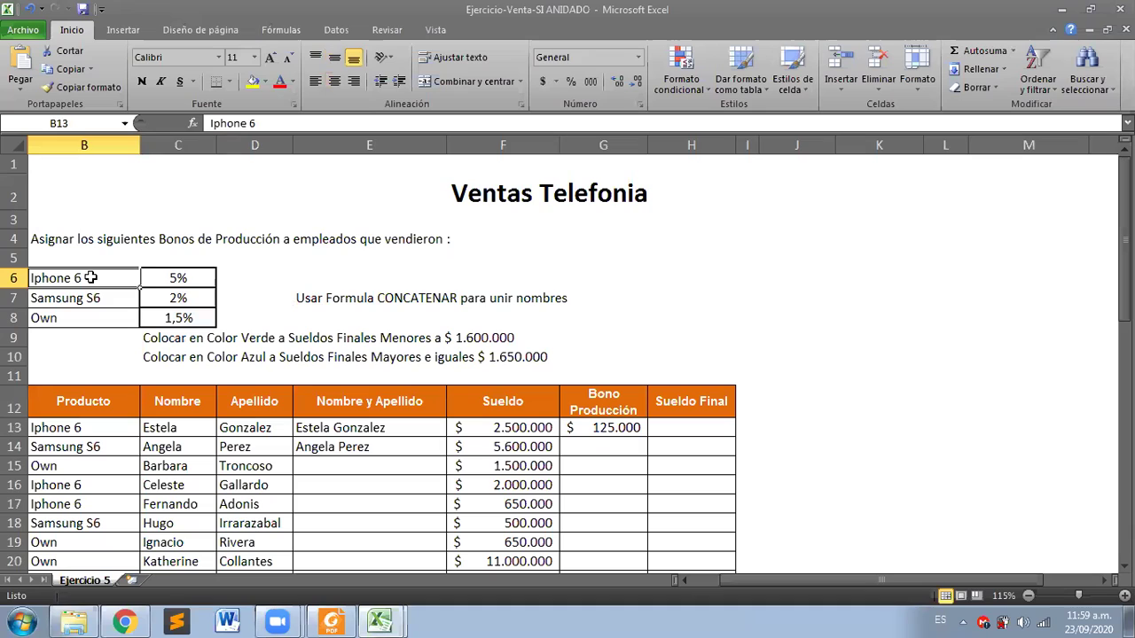
left_click(179, 277)
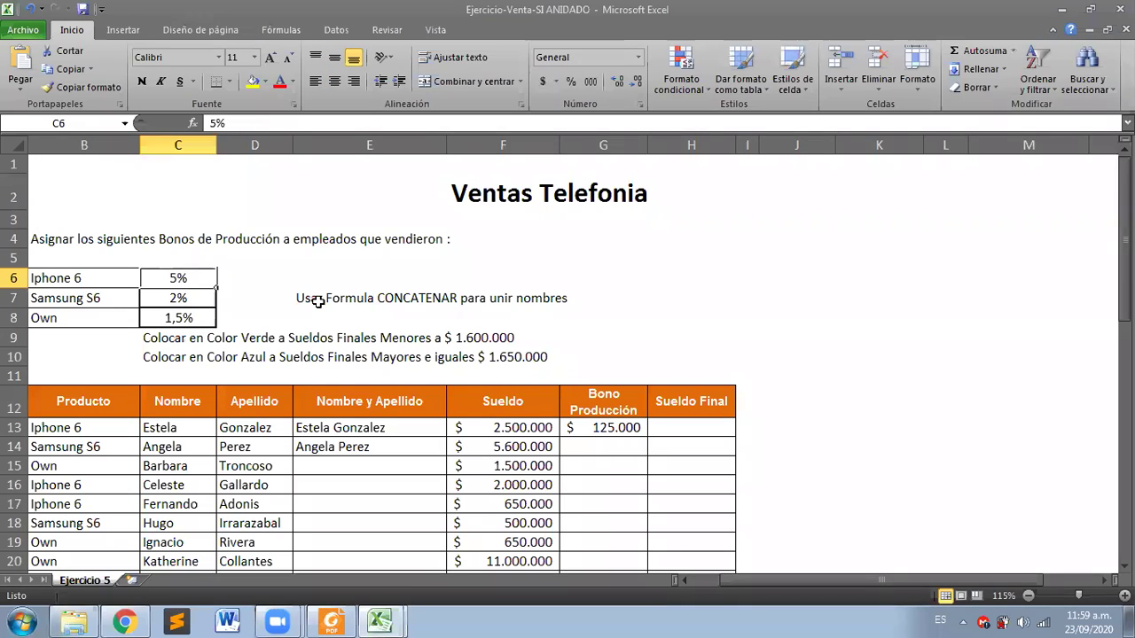
left_click(514, 425)
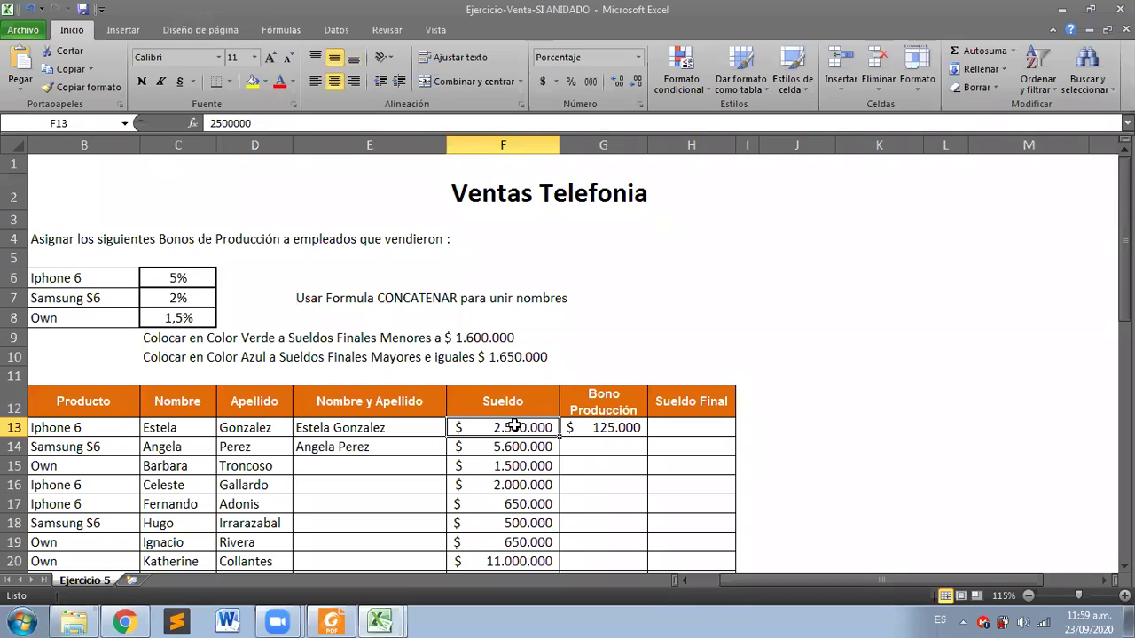
left_click(579, 447)
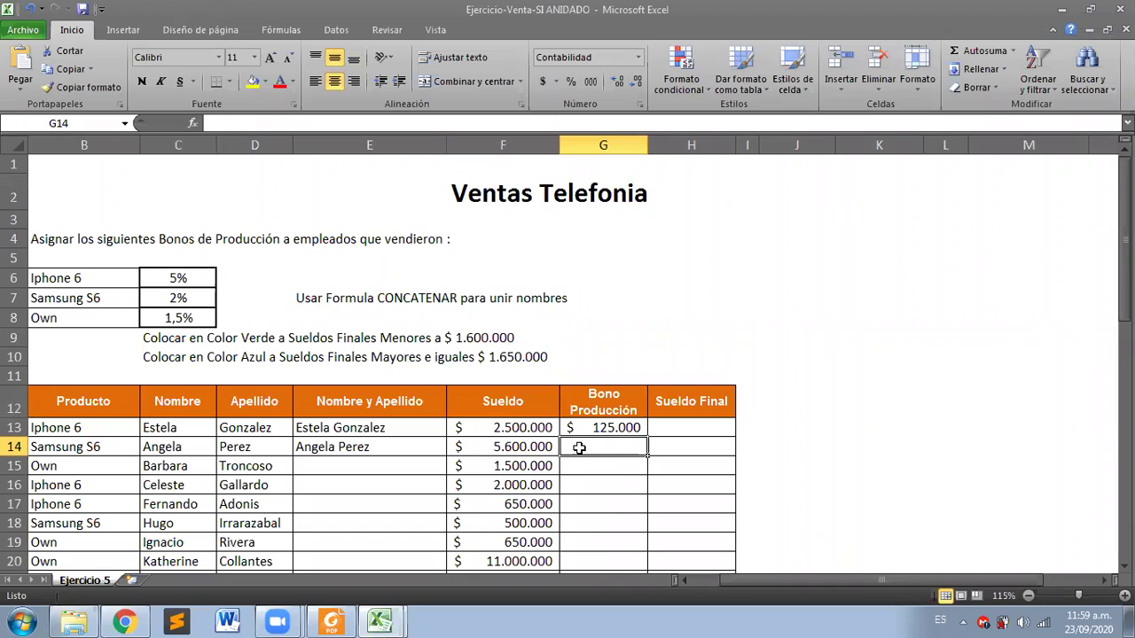
Step: Compare the Samsung S6 percentage in C7 and the salary in F14 with the empty bonus cell G14 and the formula in G13
left_click(188, 298)
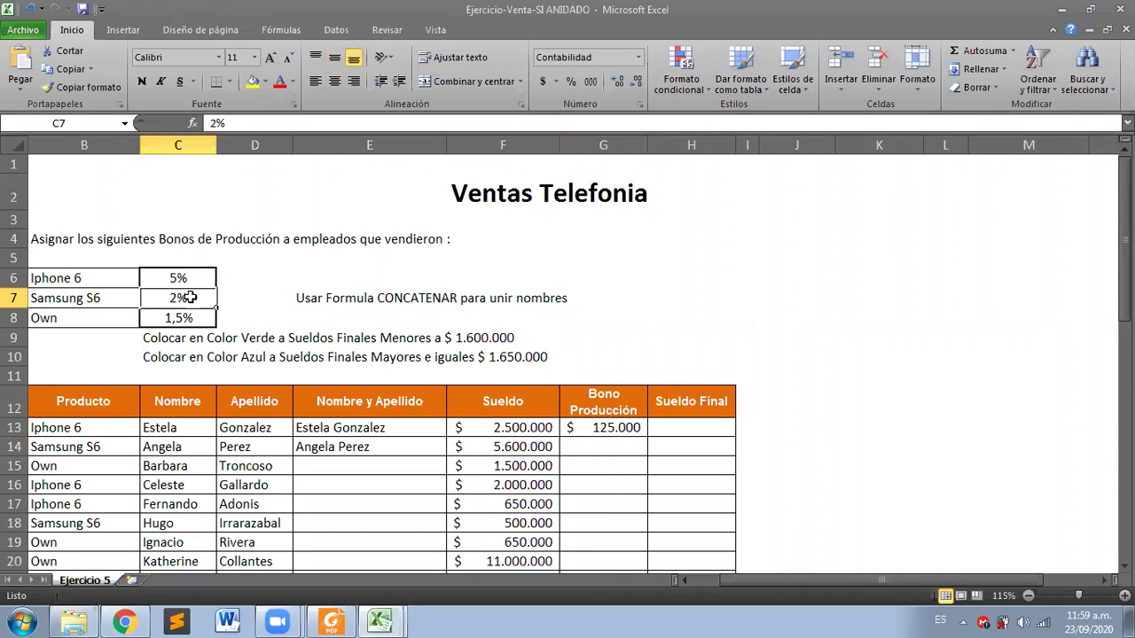
left_click(518, 443)
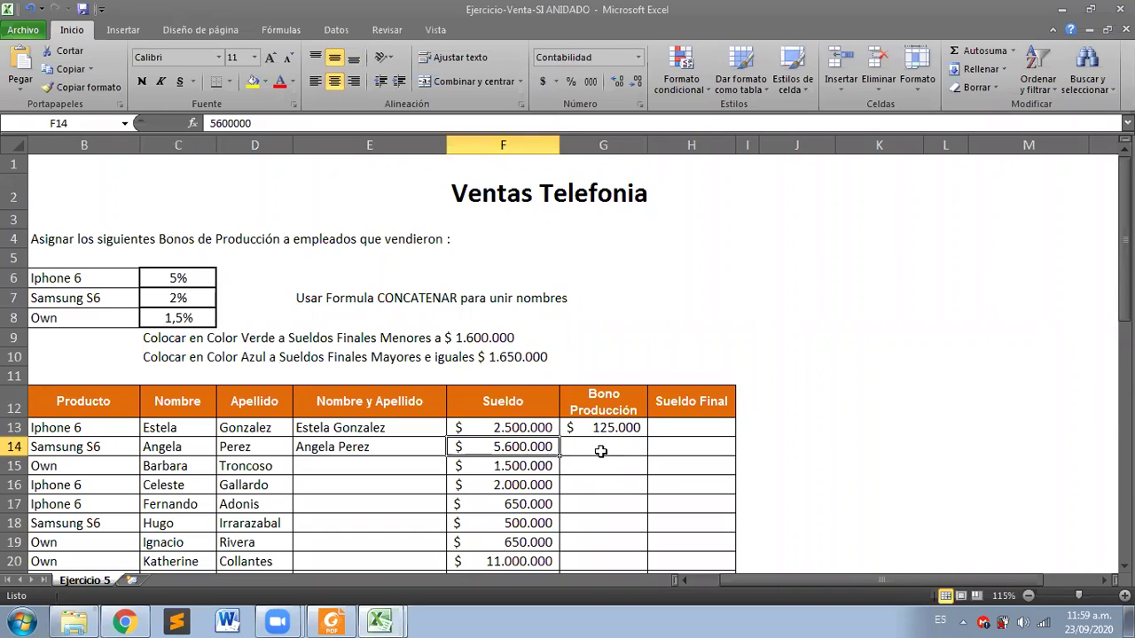
left_click(602, 450)
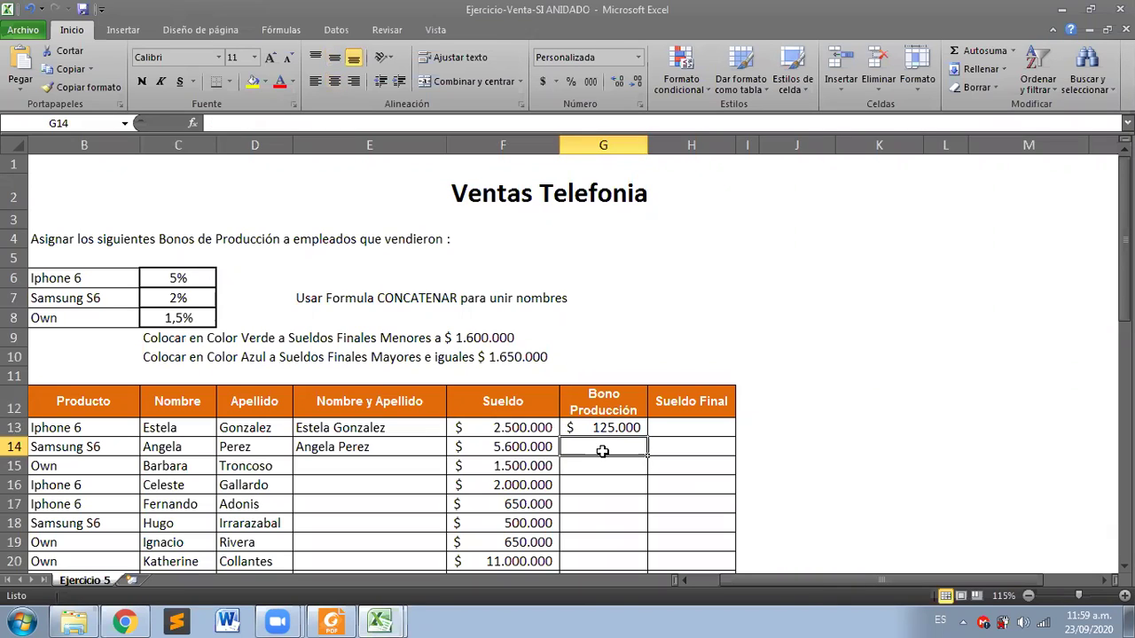
left_click(612, 427)
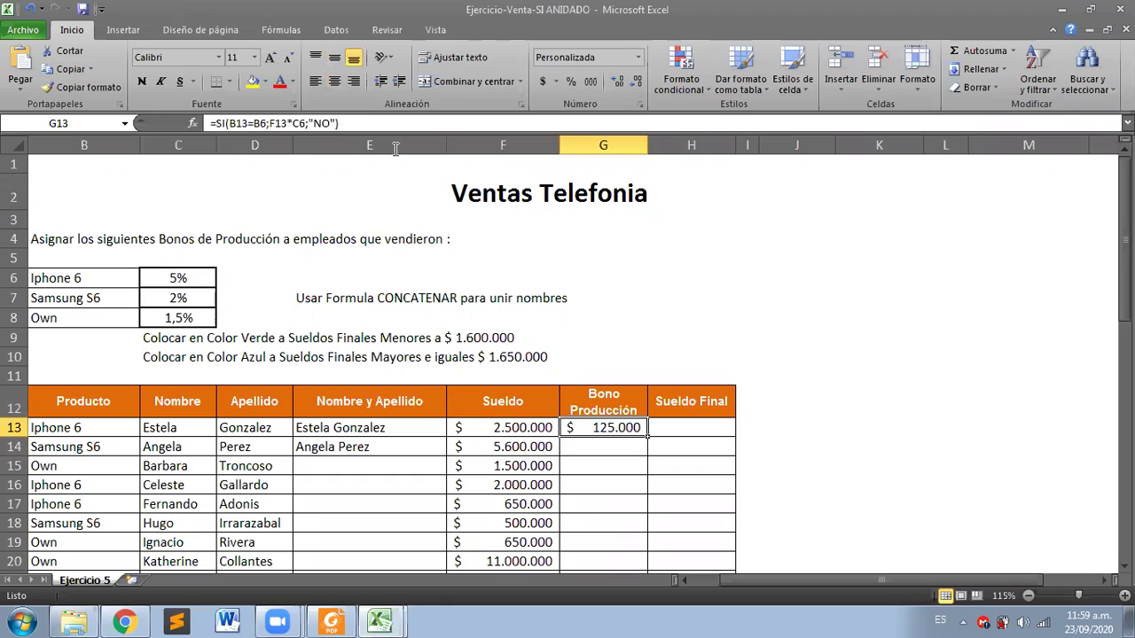
Step: Examine the logical test B13=B6 inside the SI formula of G13, focusing on the B6 reference
left_click(392, 119)
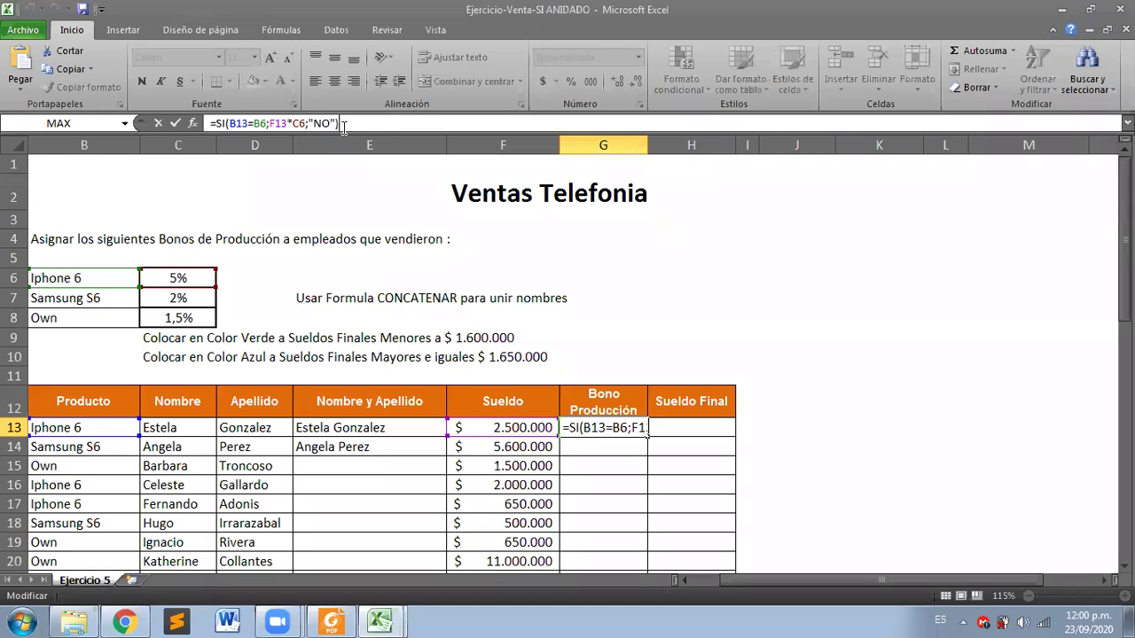
left_click(264, 124)
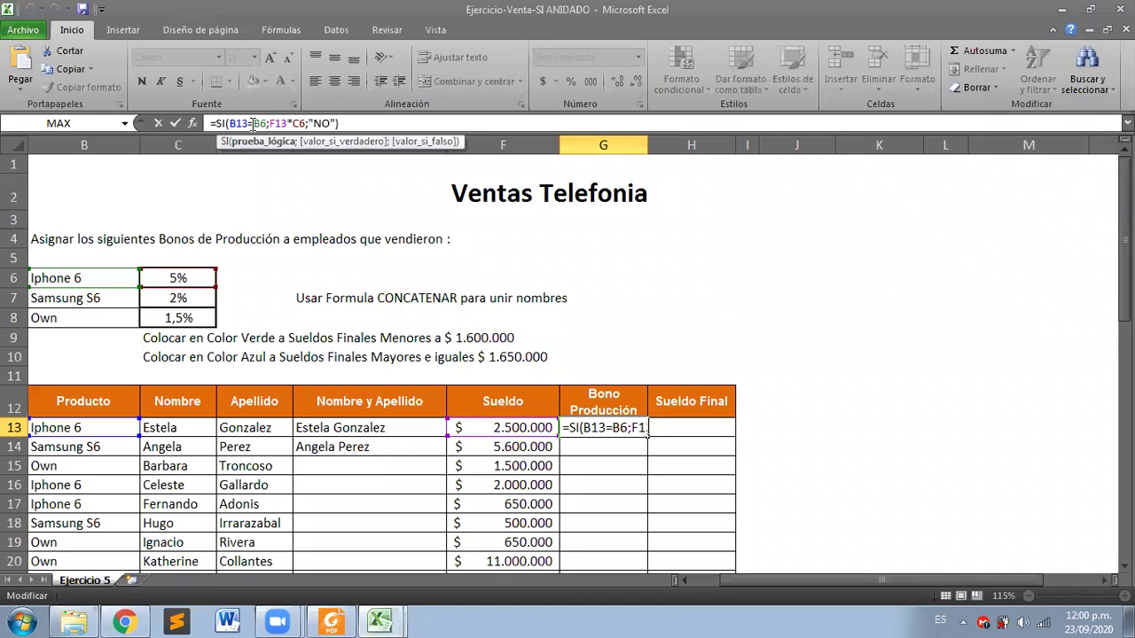
double_click(252, 124)
left_click(373, 124)
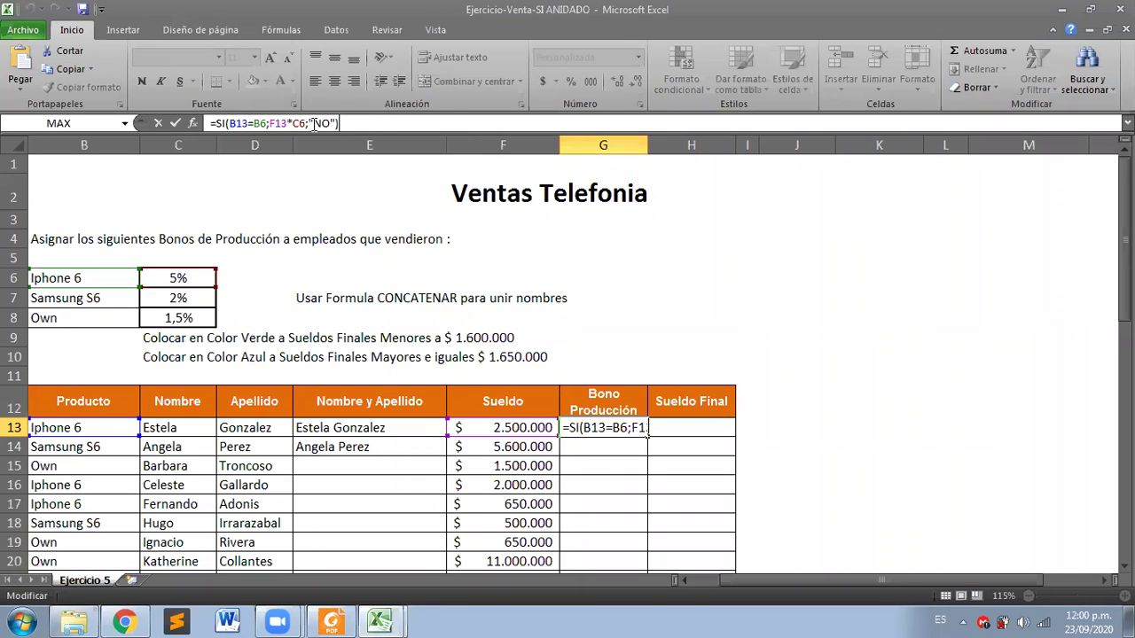
left_click(253, 123)
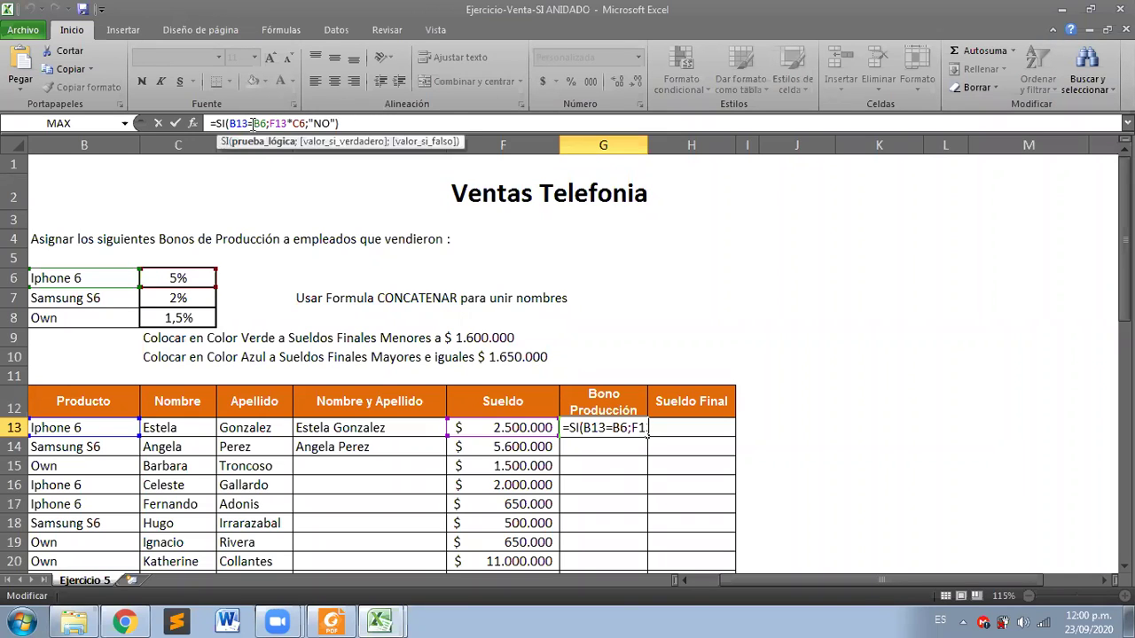
left_click_drag(254, 123, 267, 124)
left_click(253, 123)
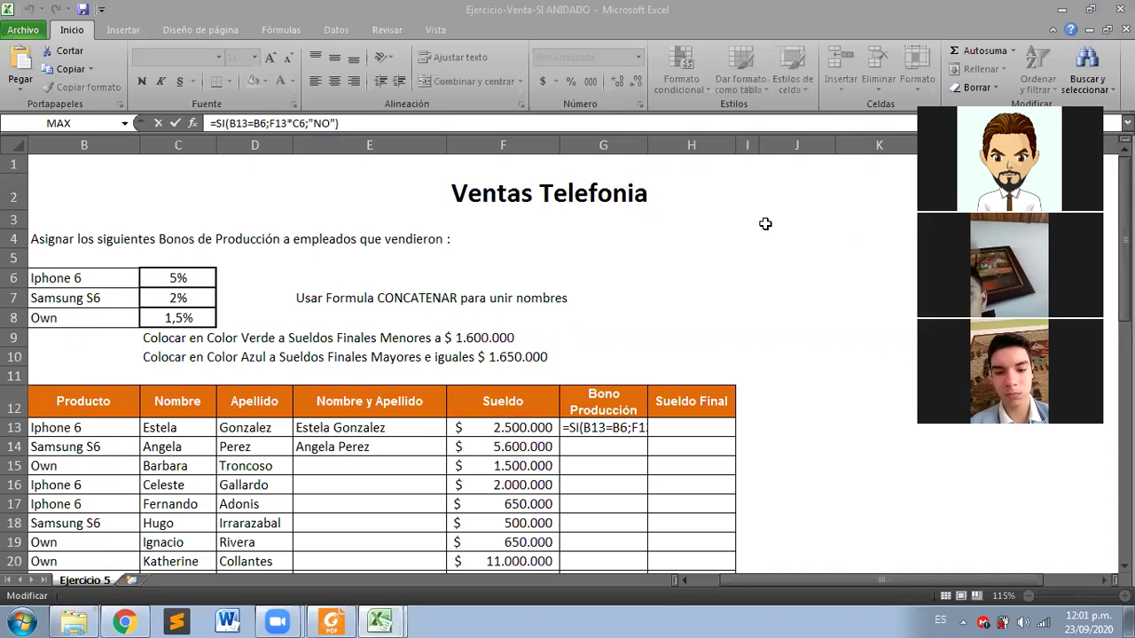
Step: Open the G13 formula in the cell and highlight its final "NO" argument, the value returned when the test is false
left_click(603, 427)
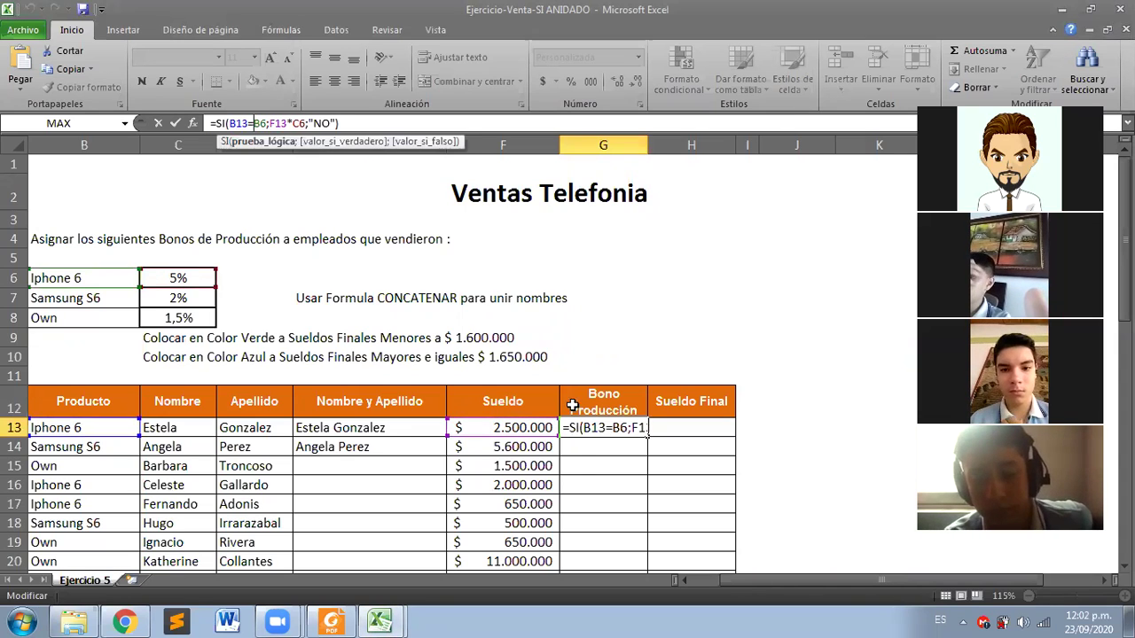
left_click(619, 427)
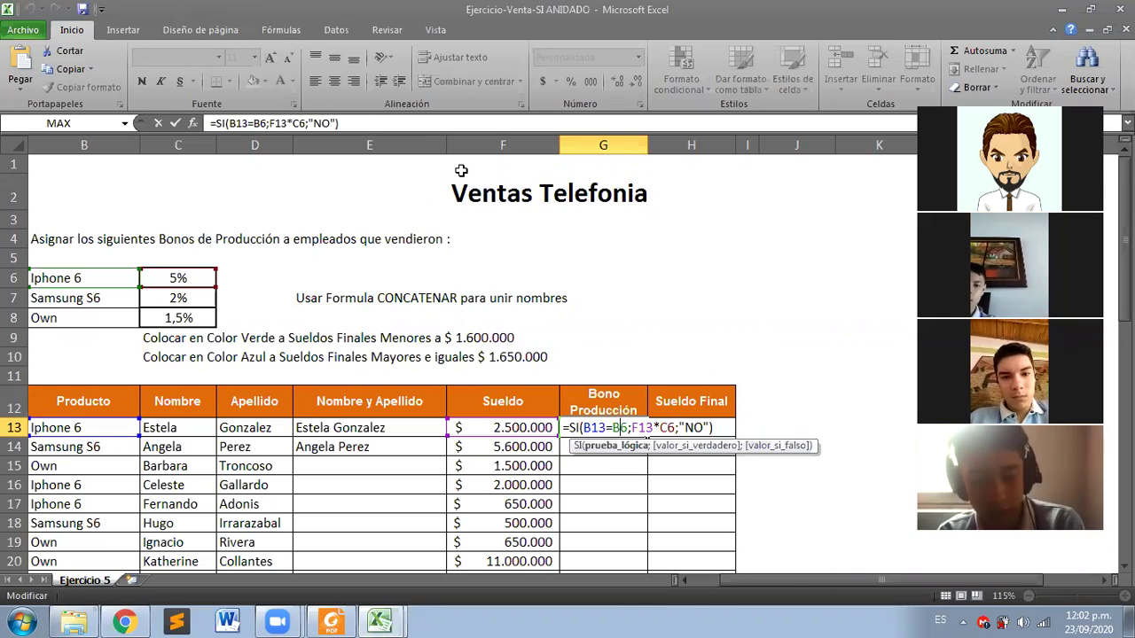
left_click(307, 122)
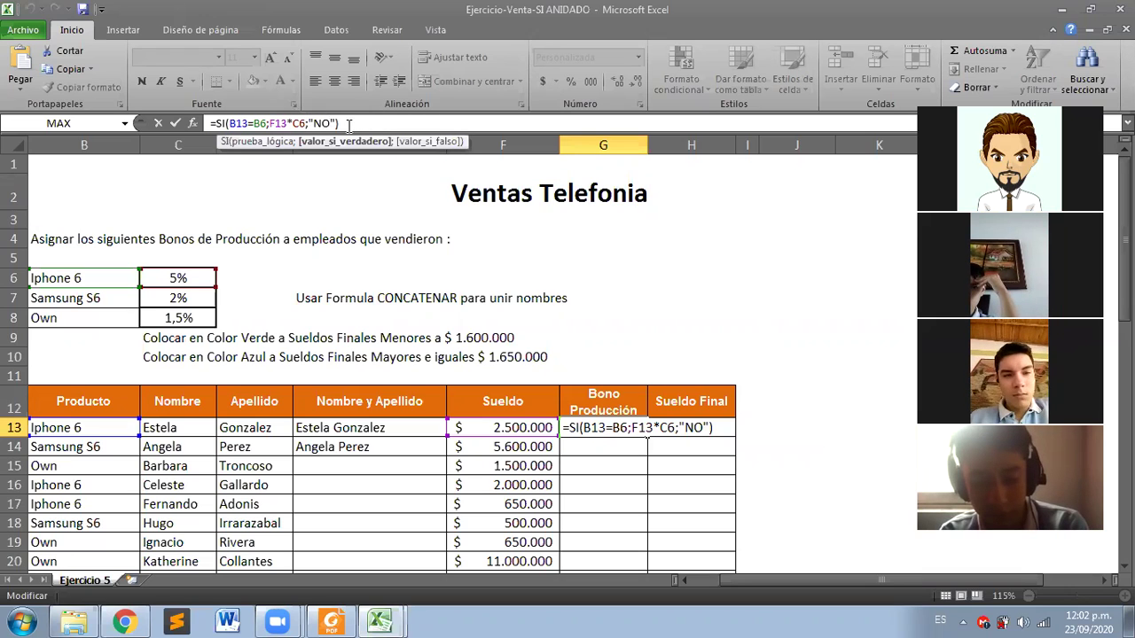
left_click_drag(344, 123, 307, 123)
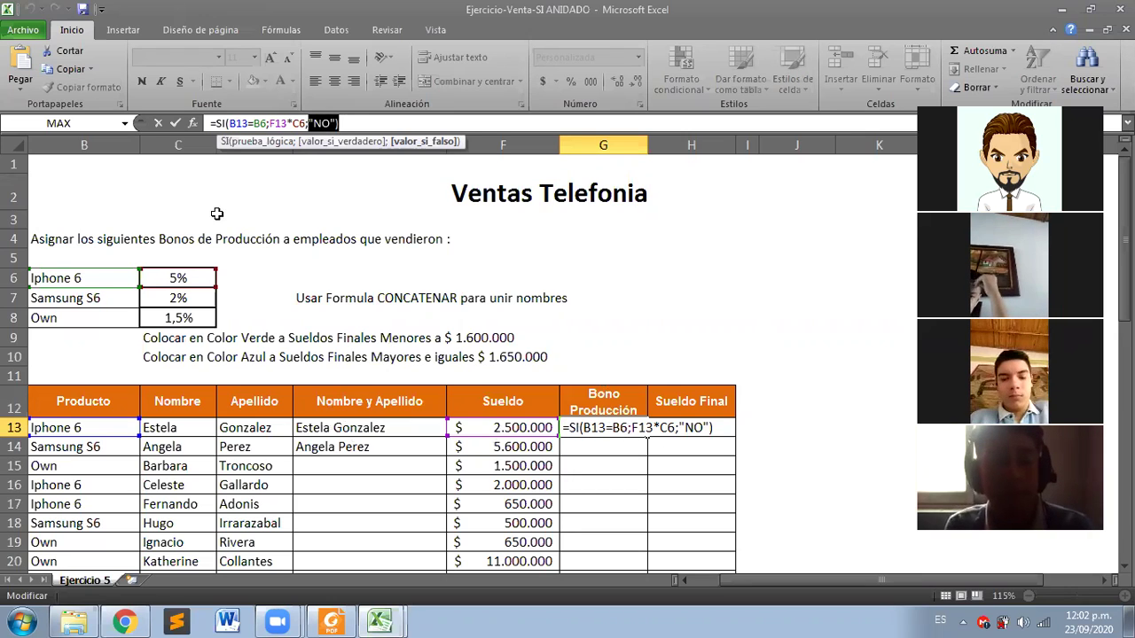
Step: Make the C6 percentage reference absolute as $C$6 in the SI formula of G13
left_click(301, 123)
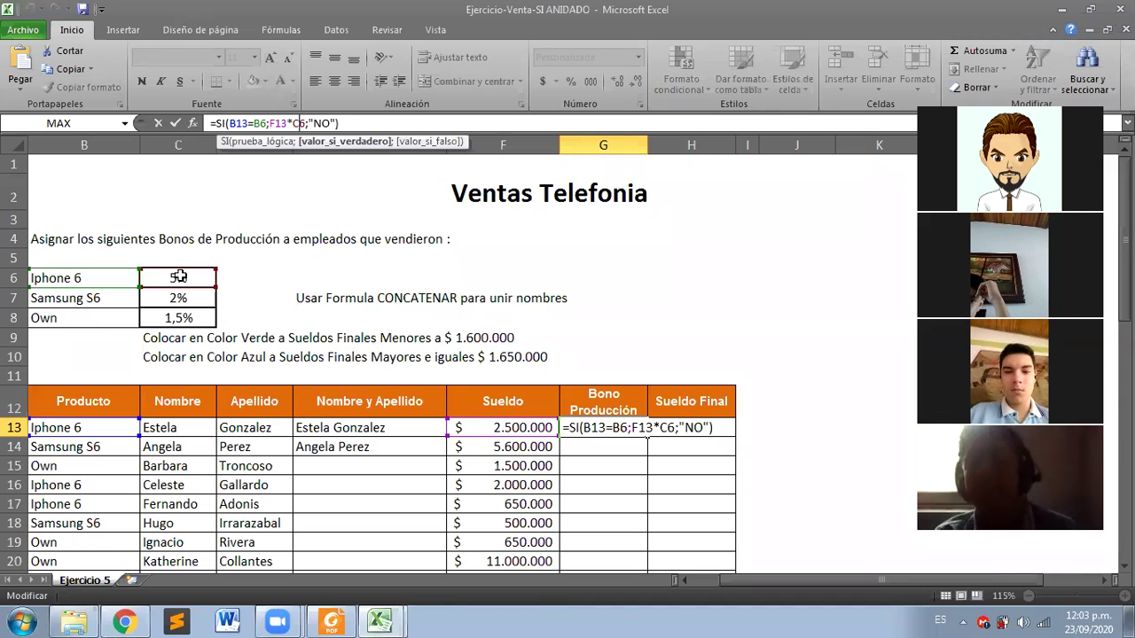
key("F4")
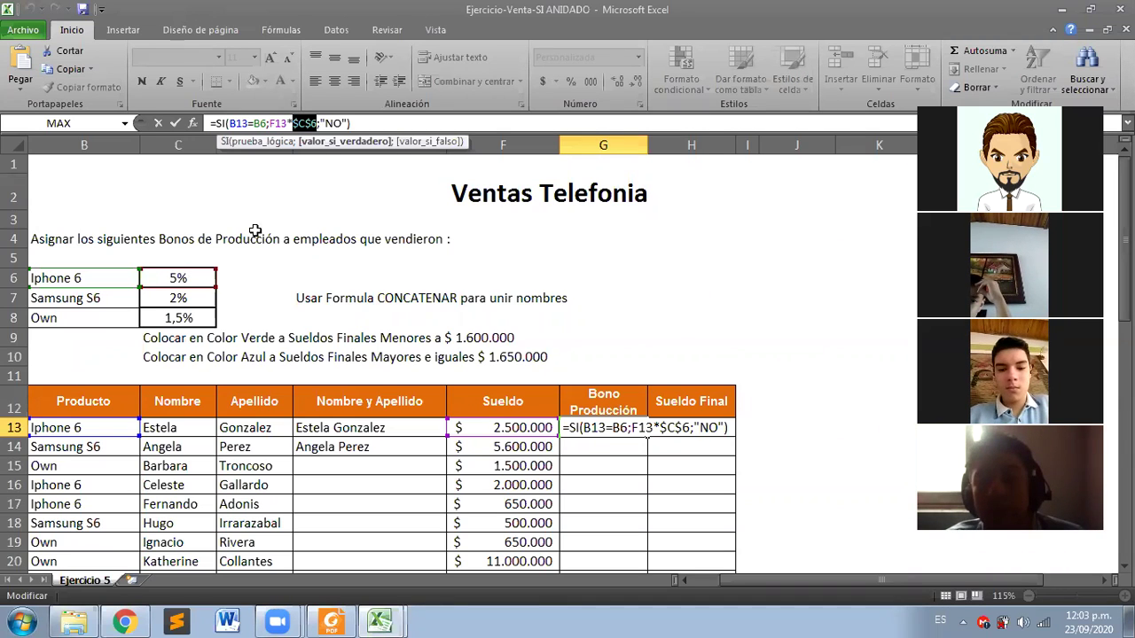
left_click(312, 123)
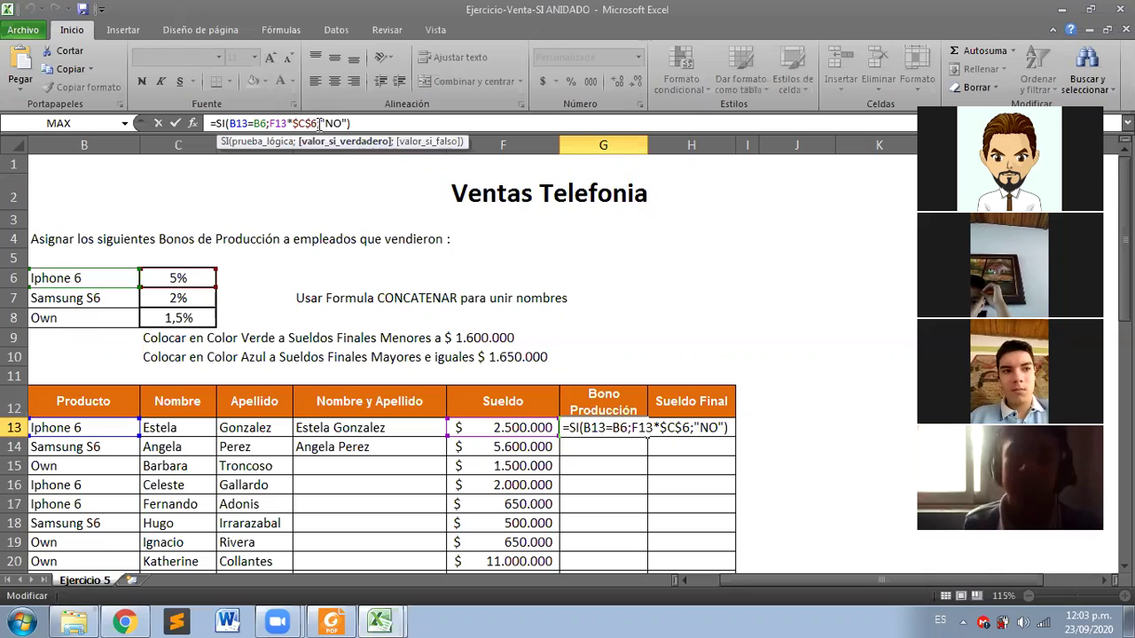
left_click_drag(317, 123, 293, 124)
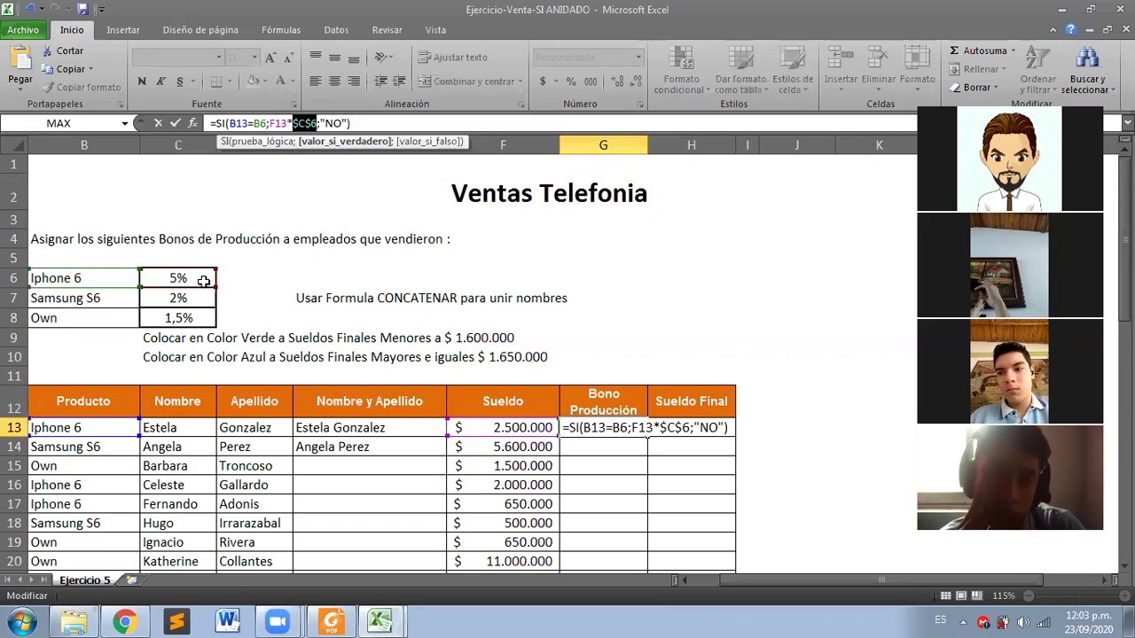
key("Return")
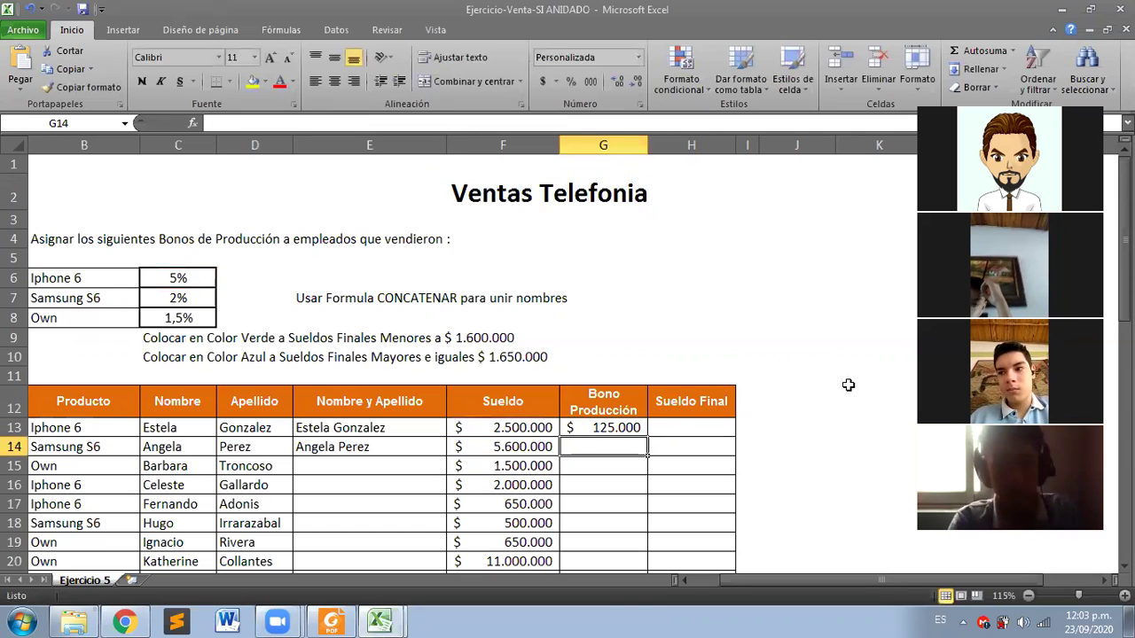
Step: Review the bonus formula in G13, the CONCATENAR instruction above the table and the salary in F13
left_click(593, 426)
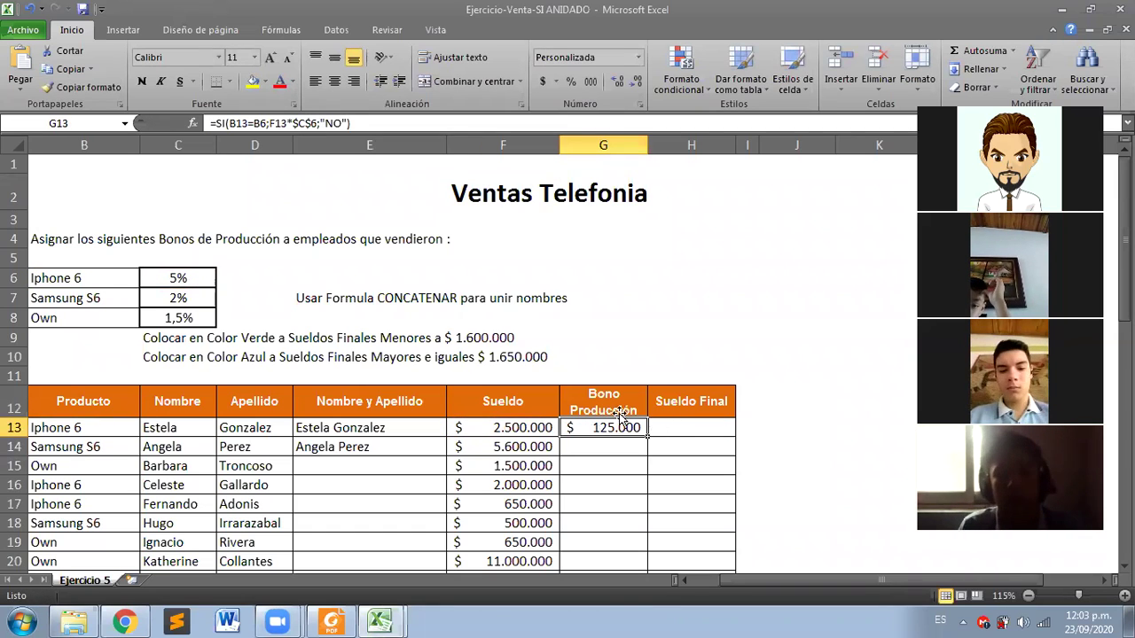
left_click(296, 298)
left_click_drag(296, 299, 452, 299)
left_click(549, 429)
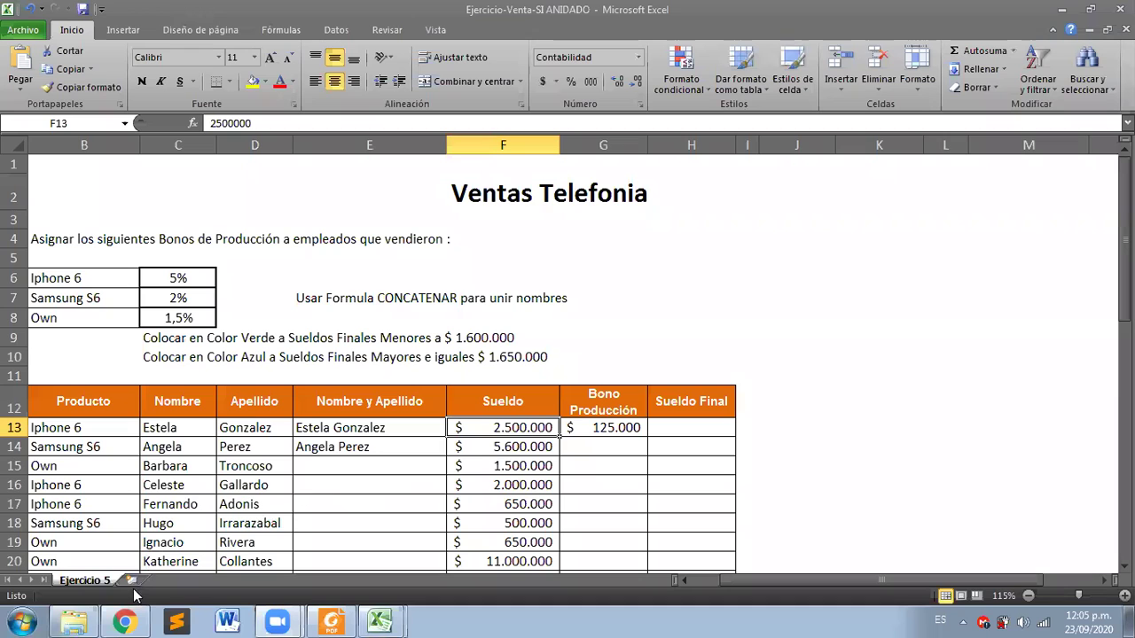
Step: Switch to Google Classroom in Chrome and display the Grado 9° class code enlarged, highlighting the whole code
left_click(126, 620)
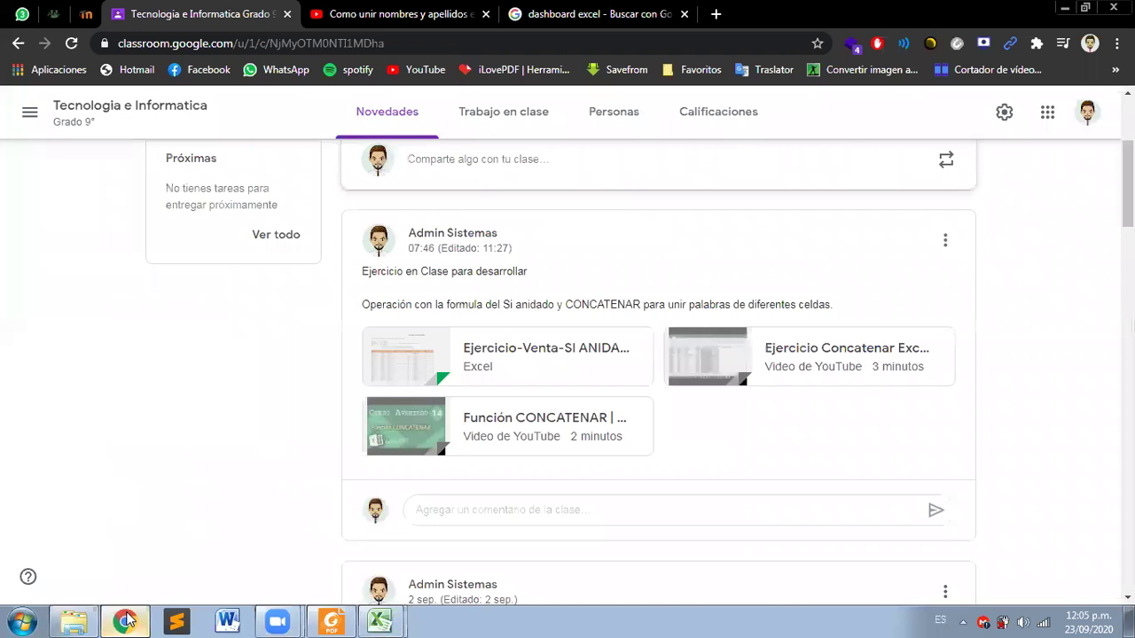
scroll(177, 416, "up", 3)
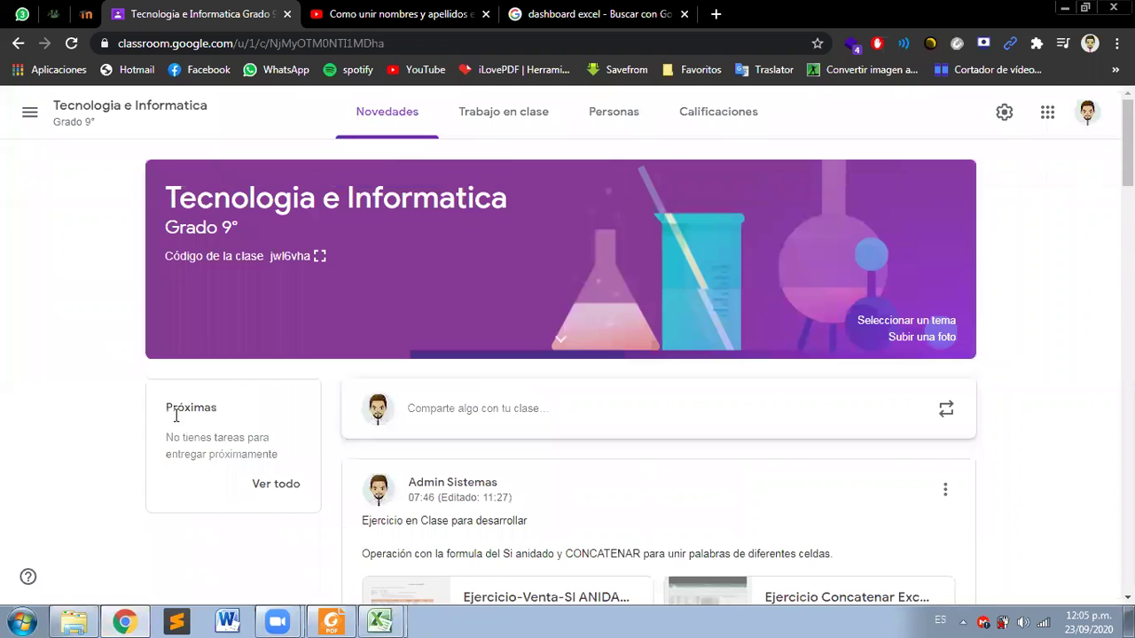
left_click(319, 256)
mouse_move(741, 332)
left_mouse_down()
mouse_move(401, 337)
mouse_move(734, 335)
left_mouse_up()
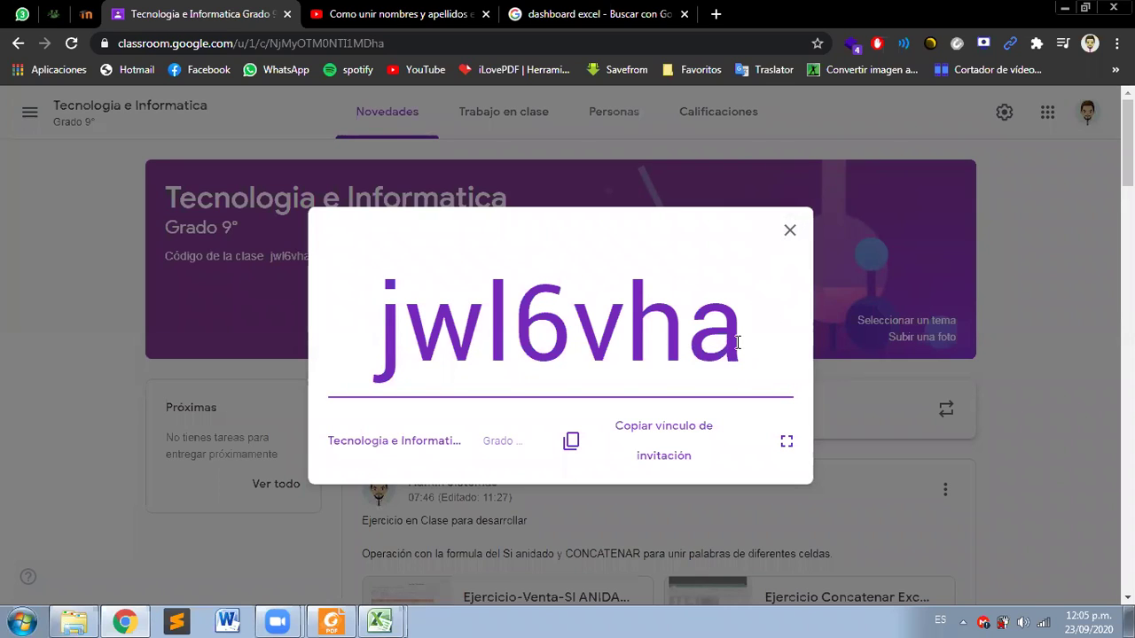
double_click(441, 341)
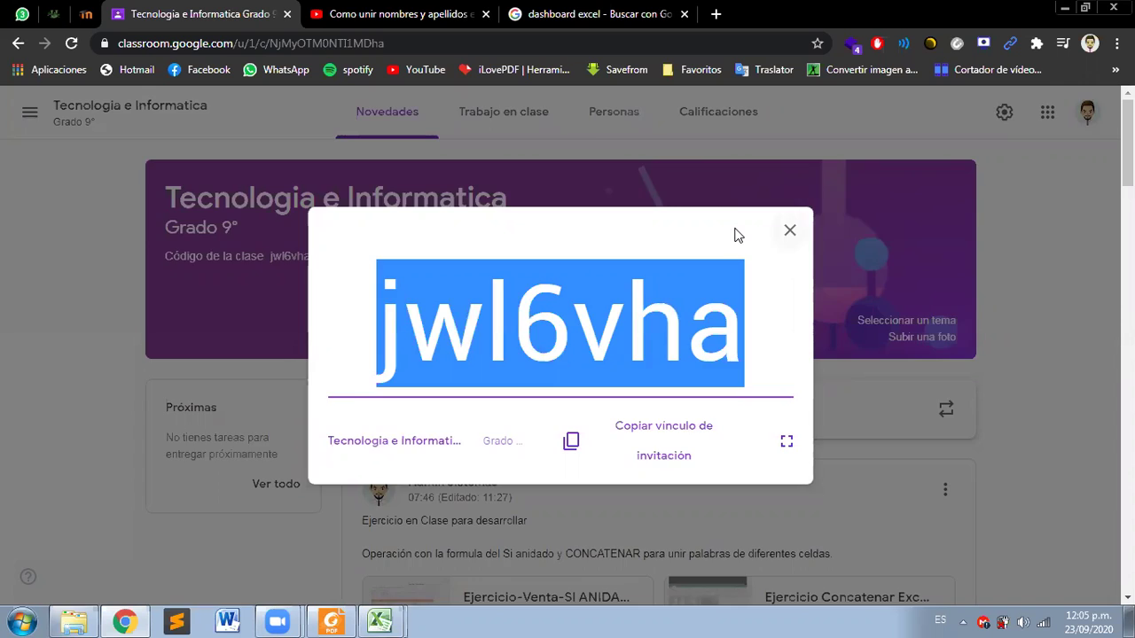
Step: From the Classroom class list, view the form for joining a class and its class code field, then leave it without joining
left_click(31, 127)
left_click(30, 126)
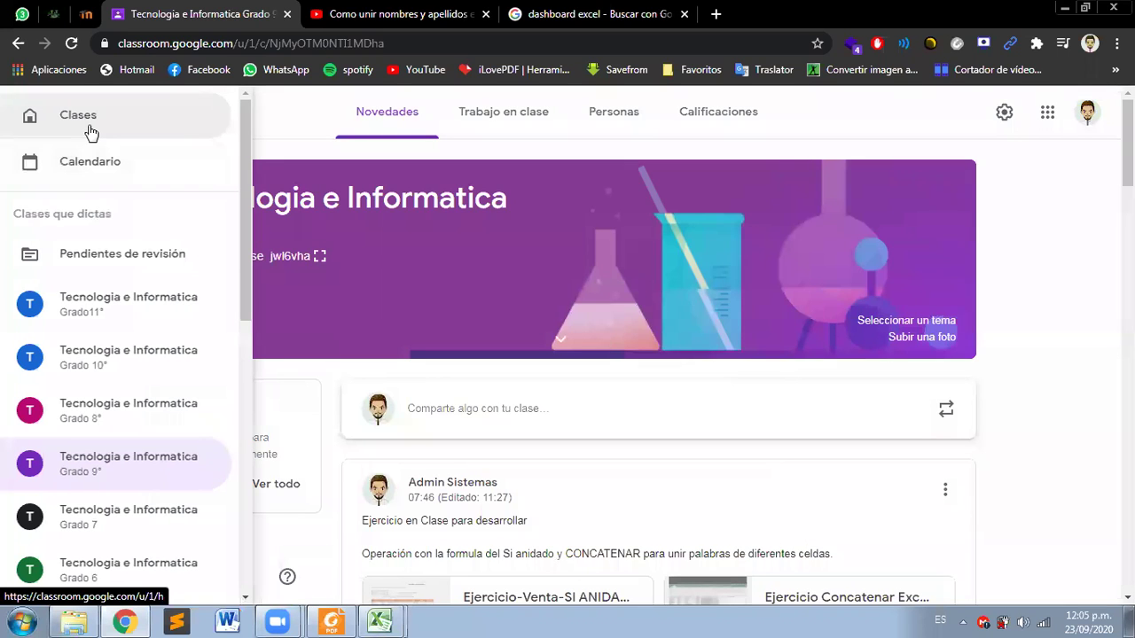
left_click(91, 132)
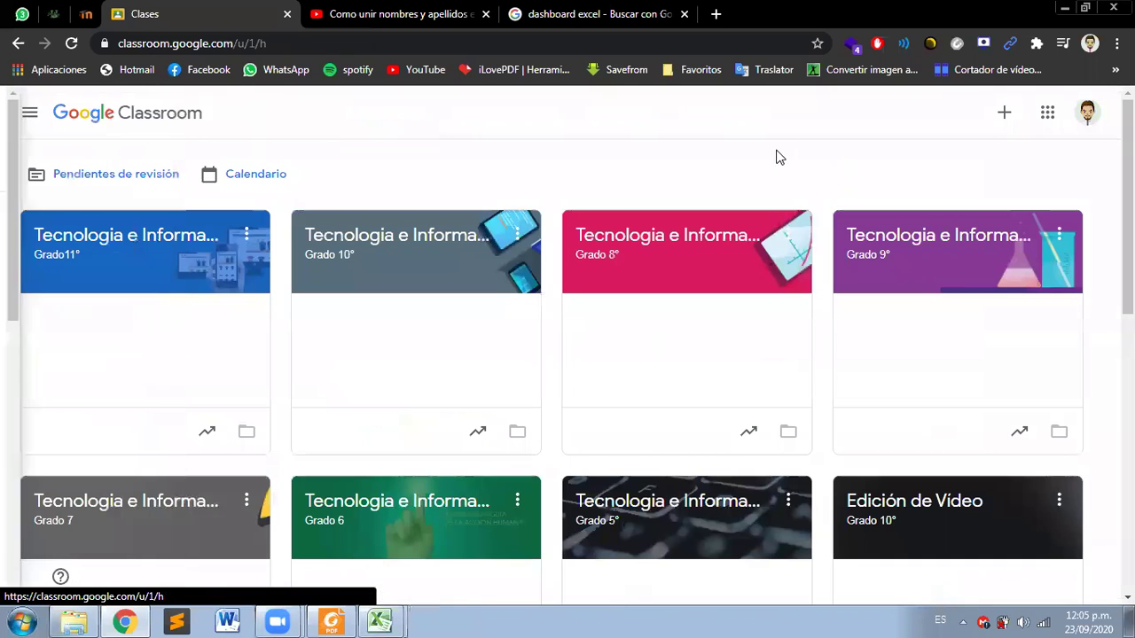
left_click(1001, 115)
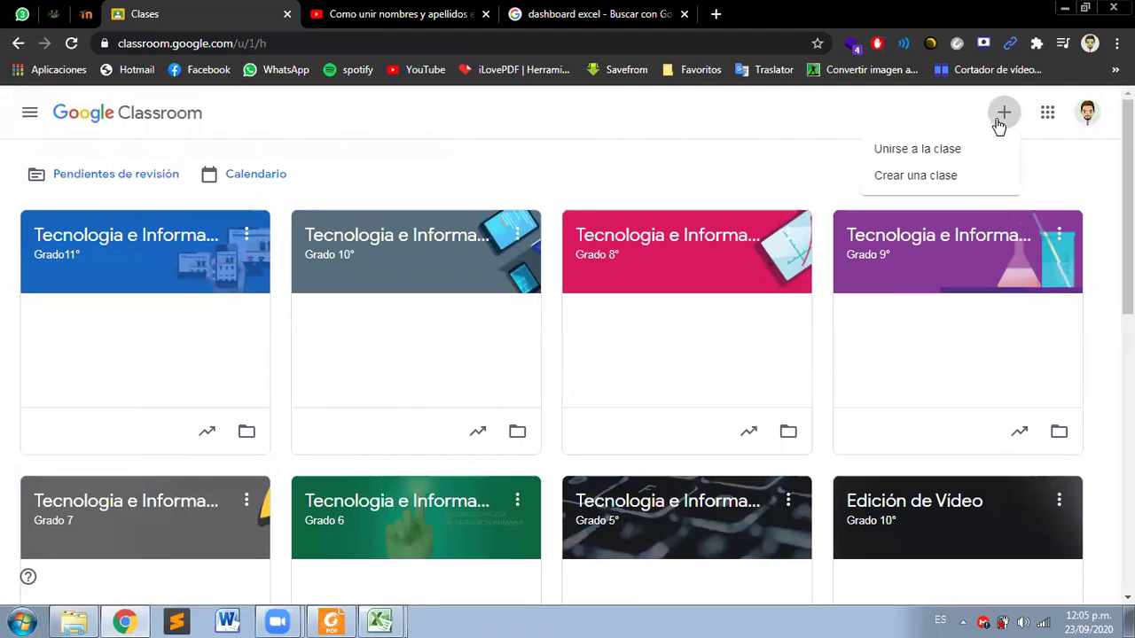
left_click(927, 156)
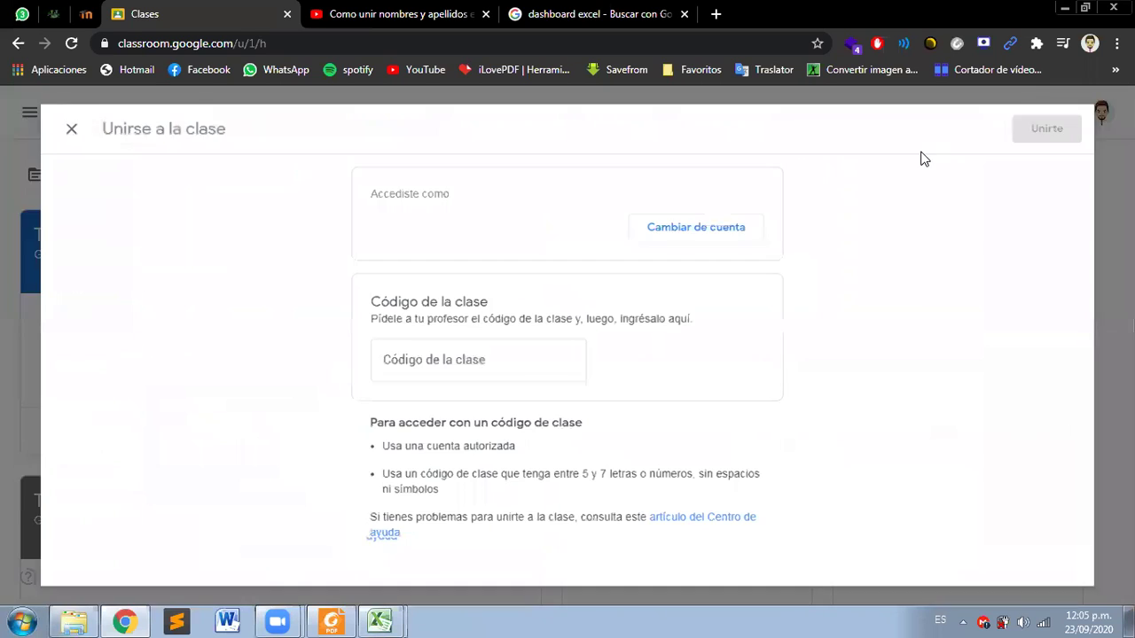
left_click(447, 359)
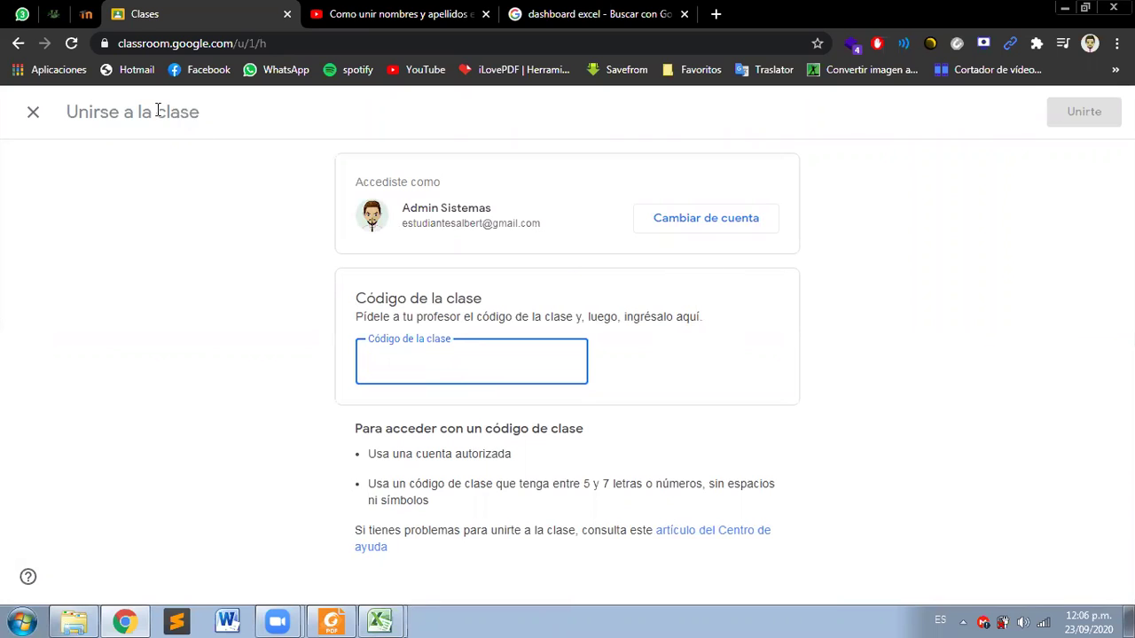
left_click(49, 112)
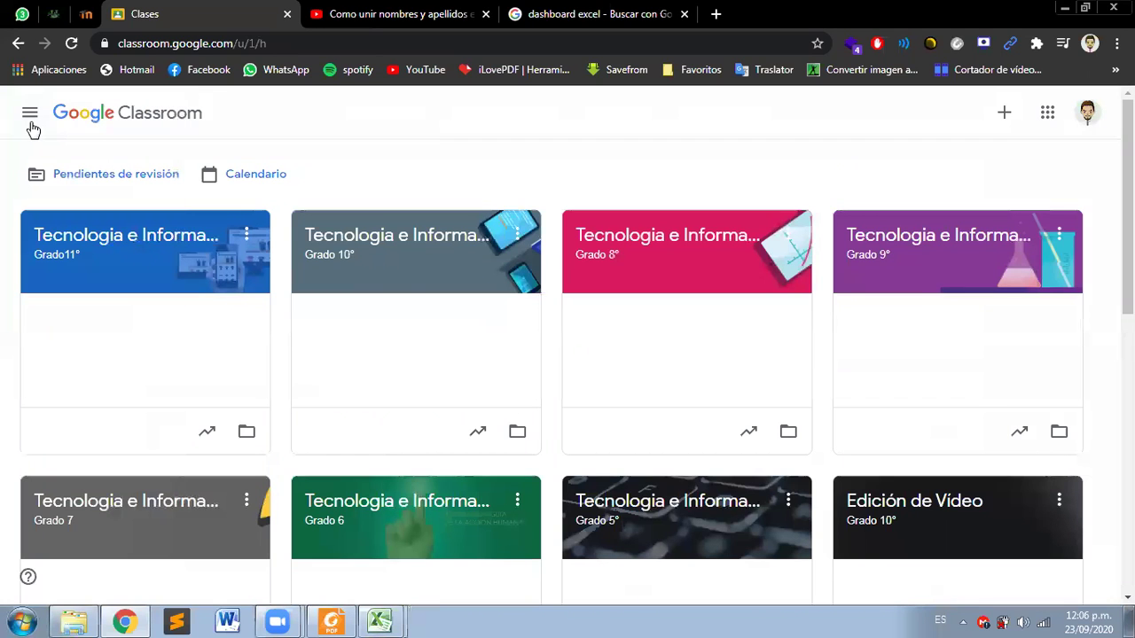
Step: Reopen the Tecnologia e Informatica Grado 9° class and show its class code in the large view again
left_click(906, 223)
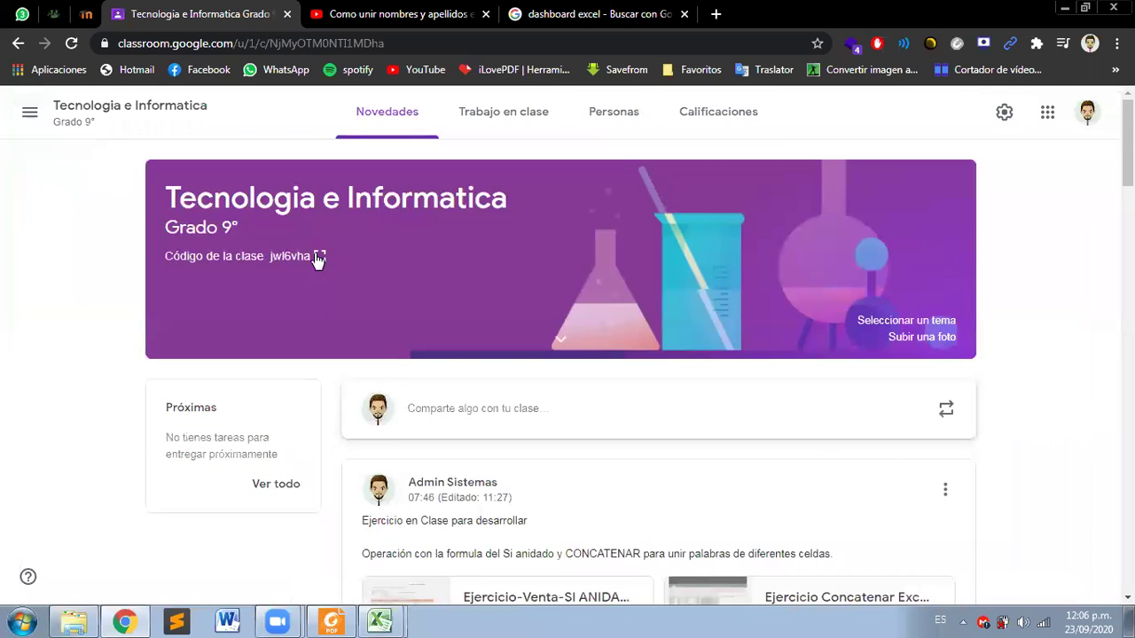
left_click(319, 256)
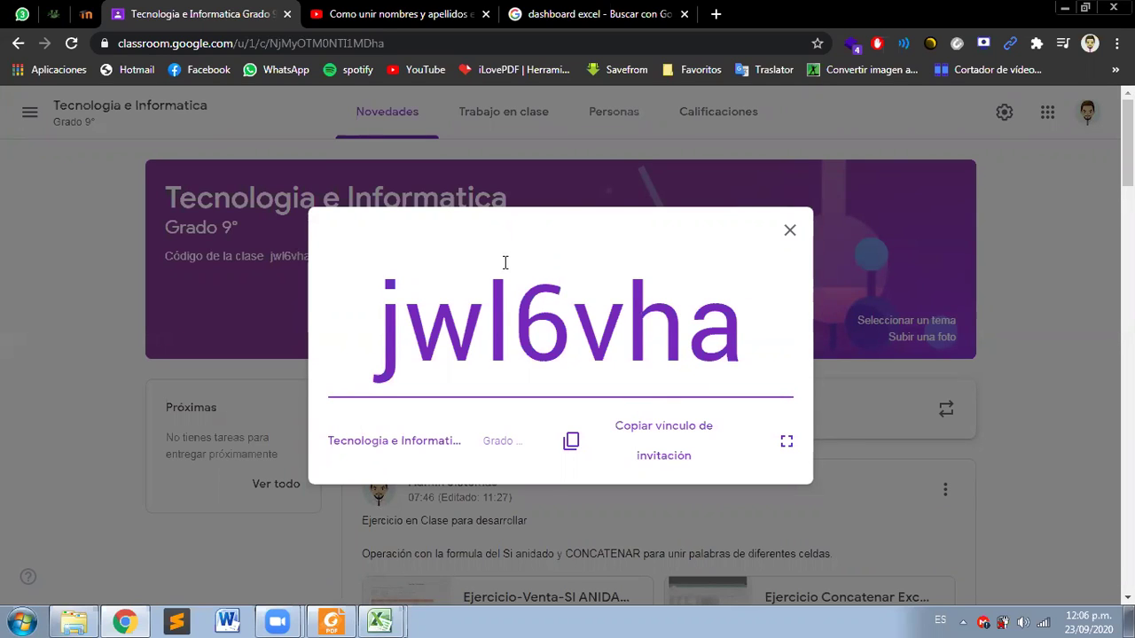
Step: Switch to WhatsApp Web and open the chat of the student who asked for the video conference link
mouse_move(277, 620)
left_click(281, 565)
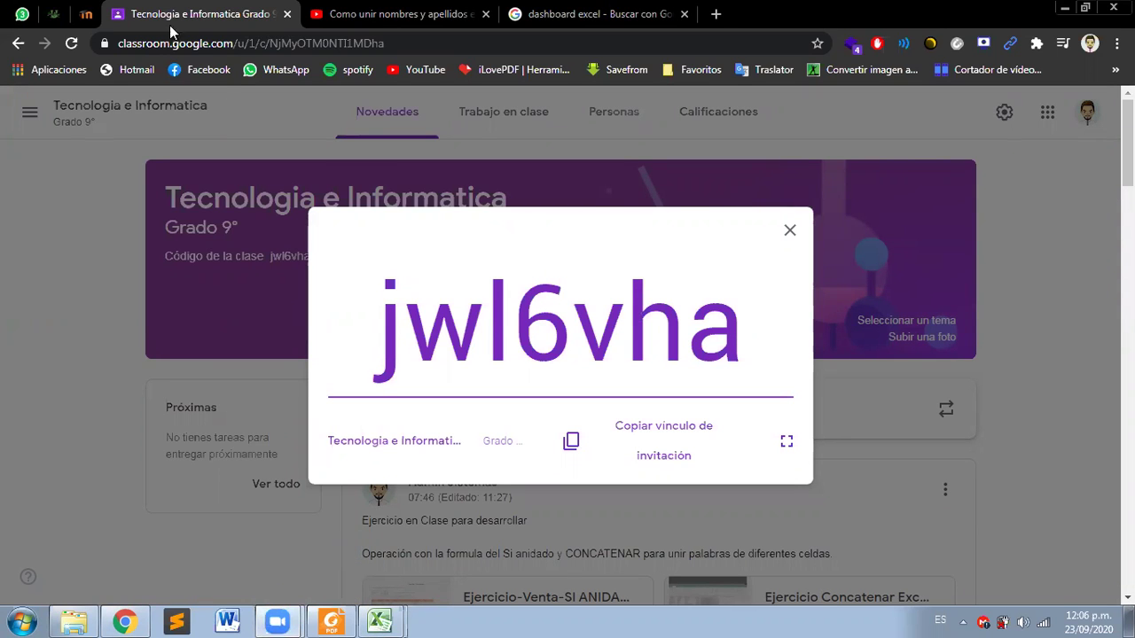
left_click(22, 14)
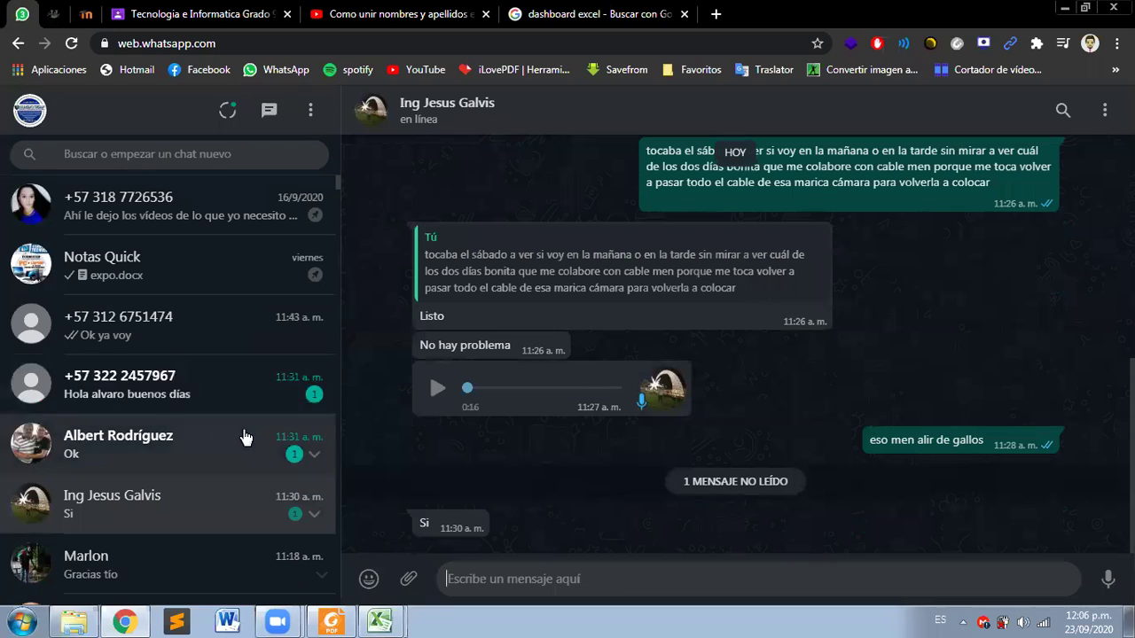
left_click(238, 332)
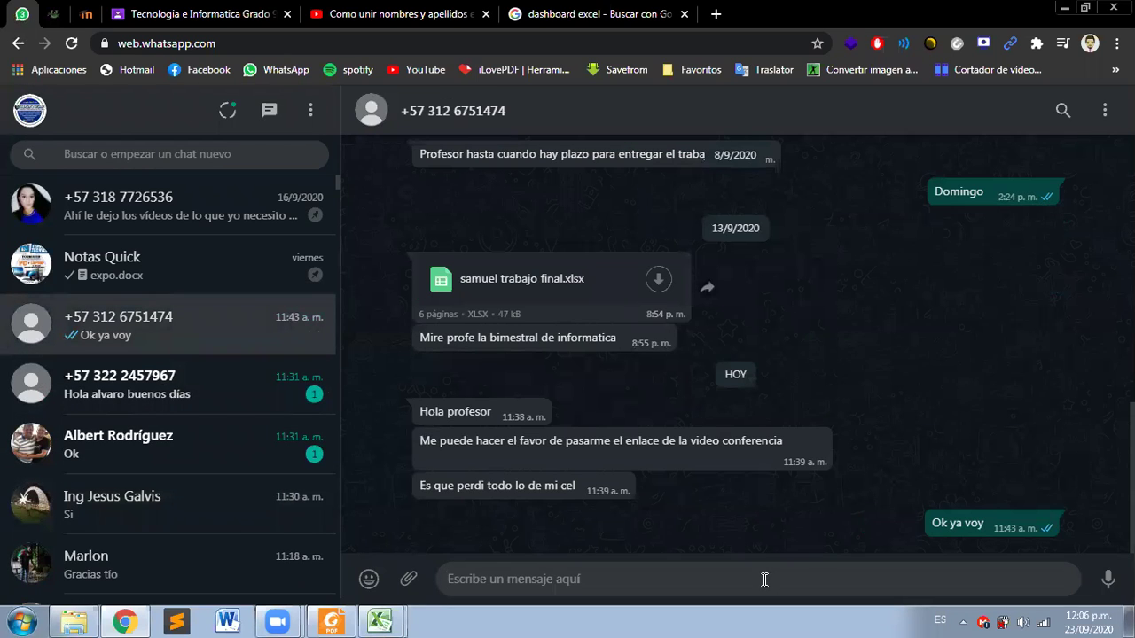
Step: Send the student the copied Zoom invitation for Clase de Informatica 9°, including its link, meeting ID and access code
key("ctrl+v")
key("Return")
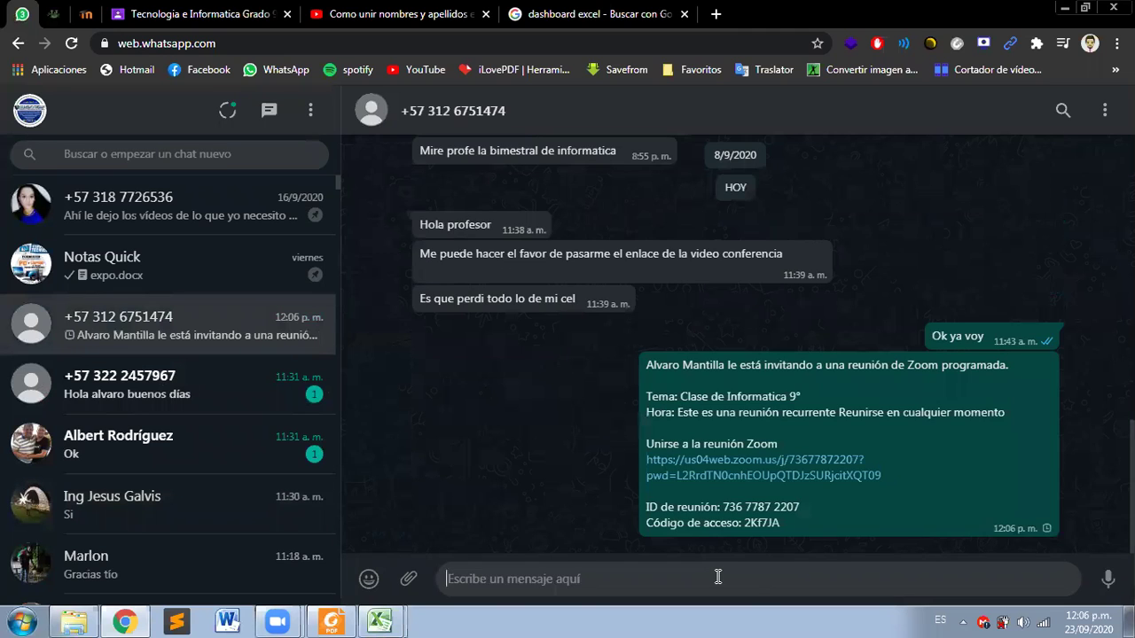
Step: Open the unread chat with "Hola alvaro buenos días" and reply "Buenas ya casi salgo para lla", followed by the correction "alla"
left_click(231, 380)
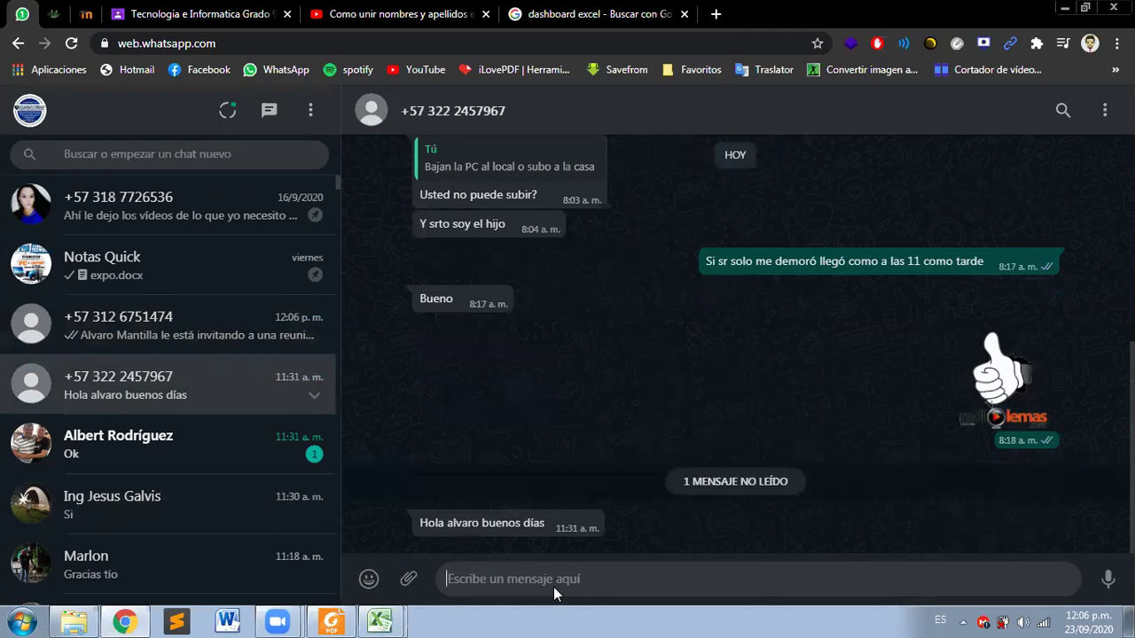
type("BUENO")
key("BackSpace")
key("BackSpace")
key("BackSpace")
key("BackSpace")
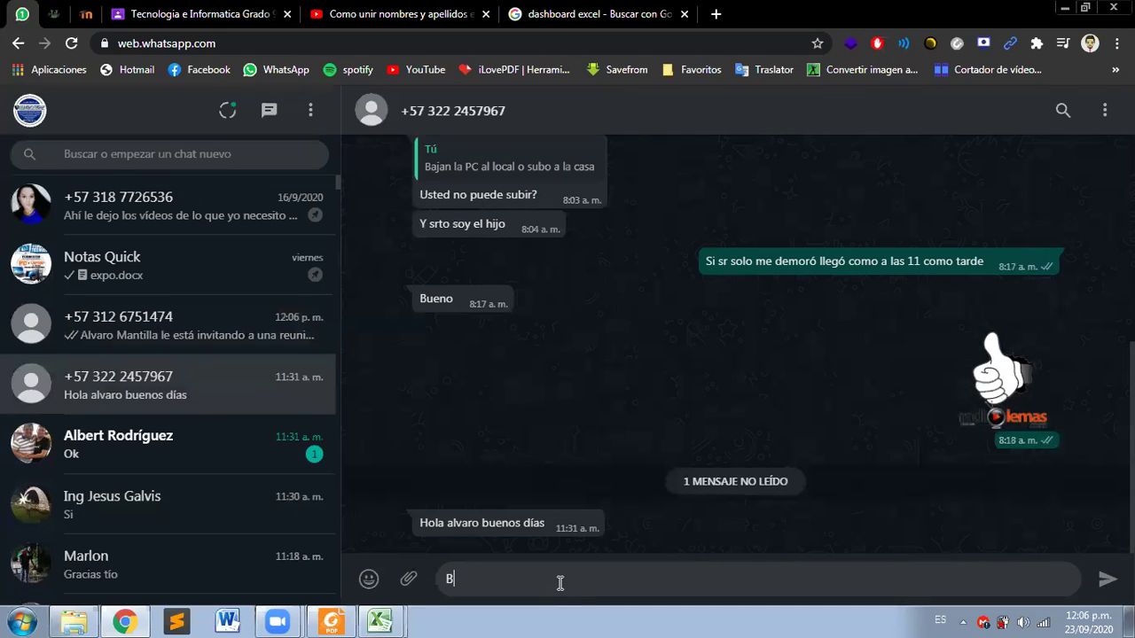
type("uenas ma")
key("BackSpace")
key("BackSpace")
type("ya casi salgo para lla")
key("Return")
type("alla")
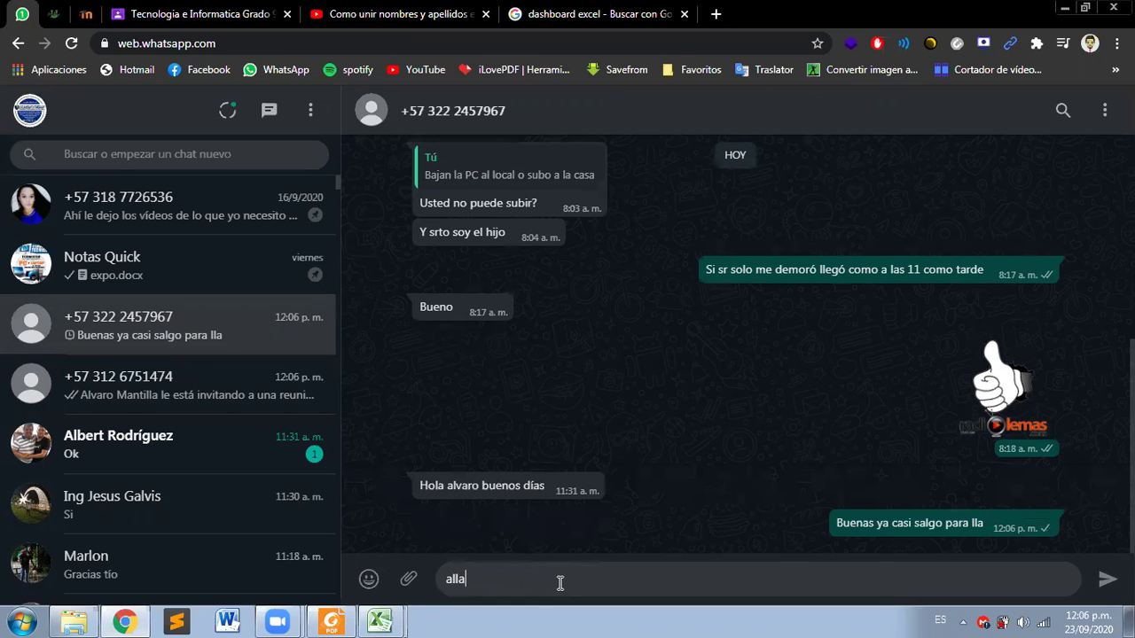
key("Return")
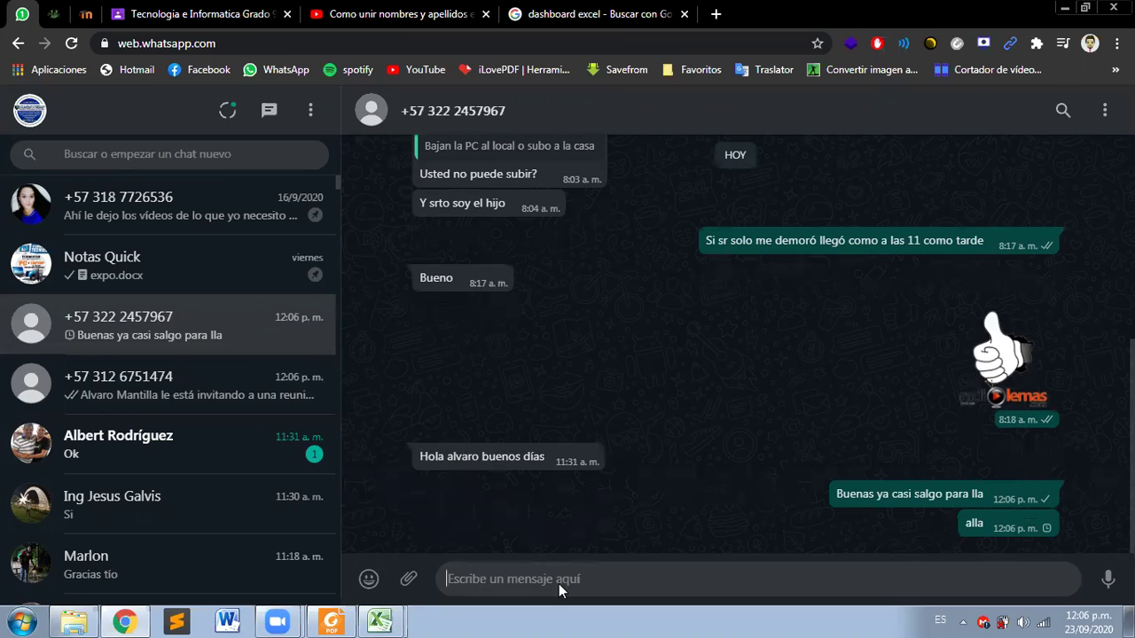
Step: Close the YouTube concatenar video and the dashboard excel search, and dismiss the enlarged class code in Classroom
left_click(177, 390)
left_click(601, 14)
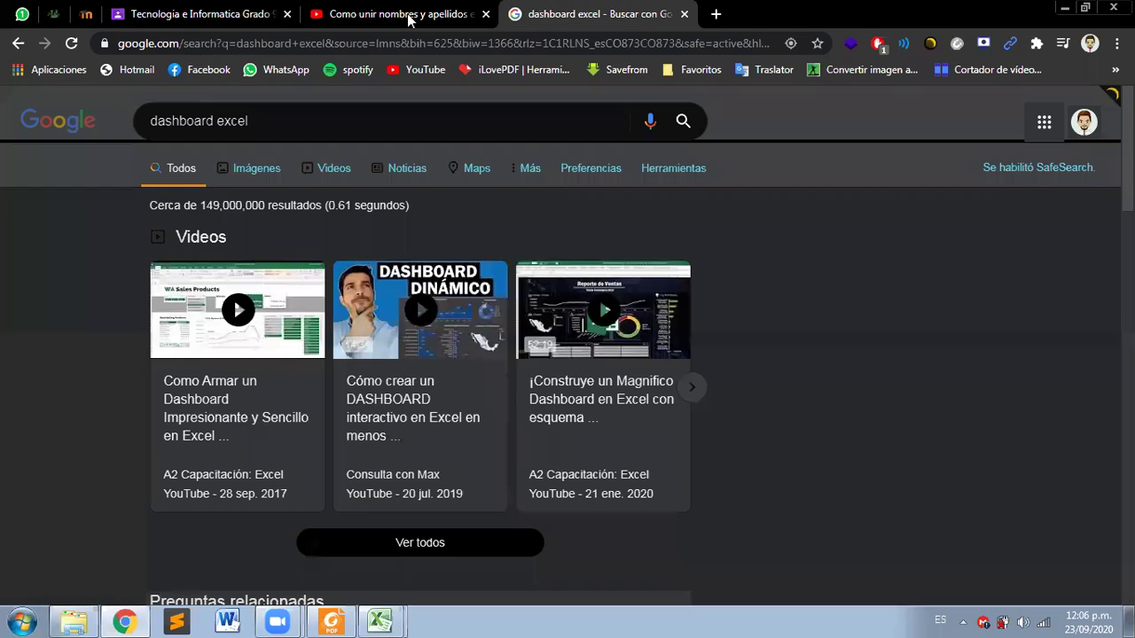
left_click(404, 14)
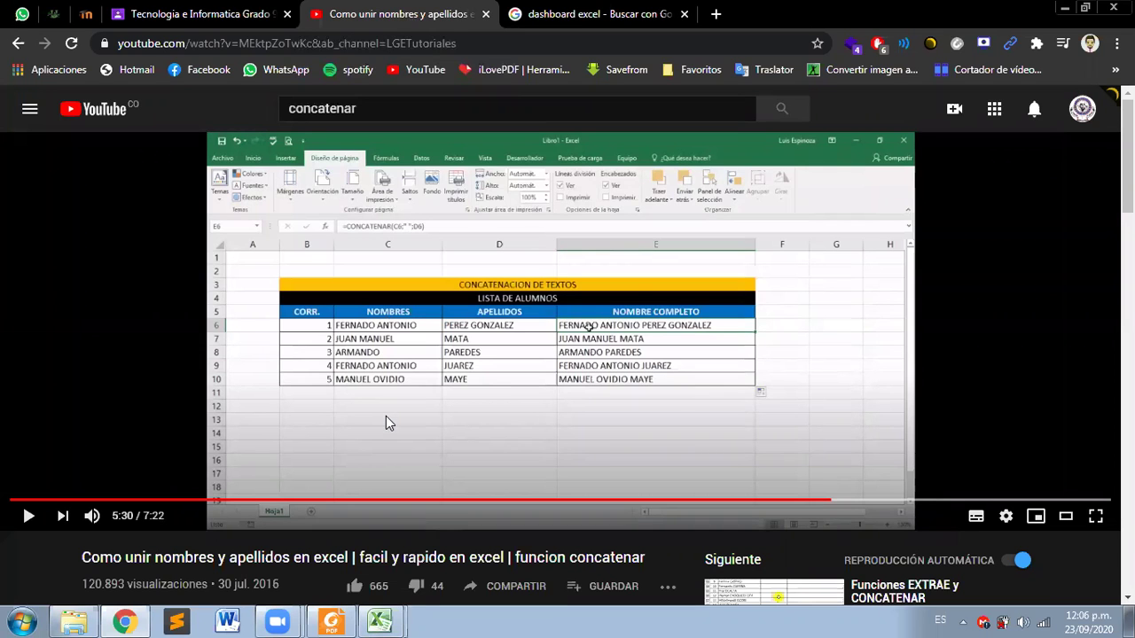
left_click(485, 14)
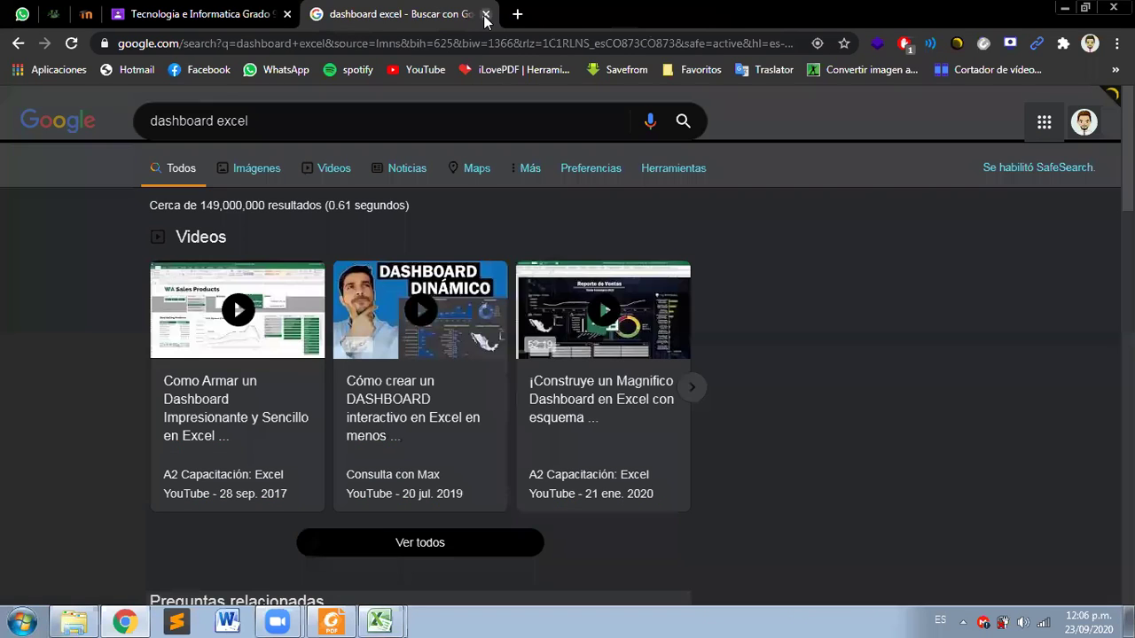
left_click(485, 14)
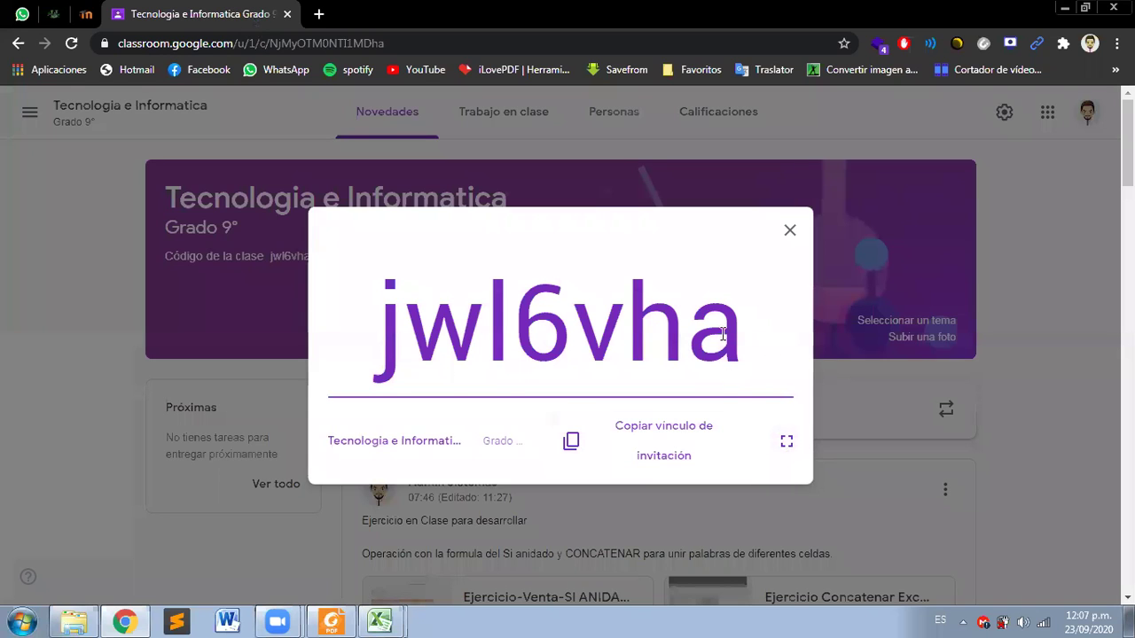
key("Escape")
Step: Switch to the Ejercicio-Venta-SI ANIDADO workbook in Excel and display the nested SI formula stored in cell A1
mouse_move(380, 620)
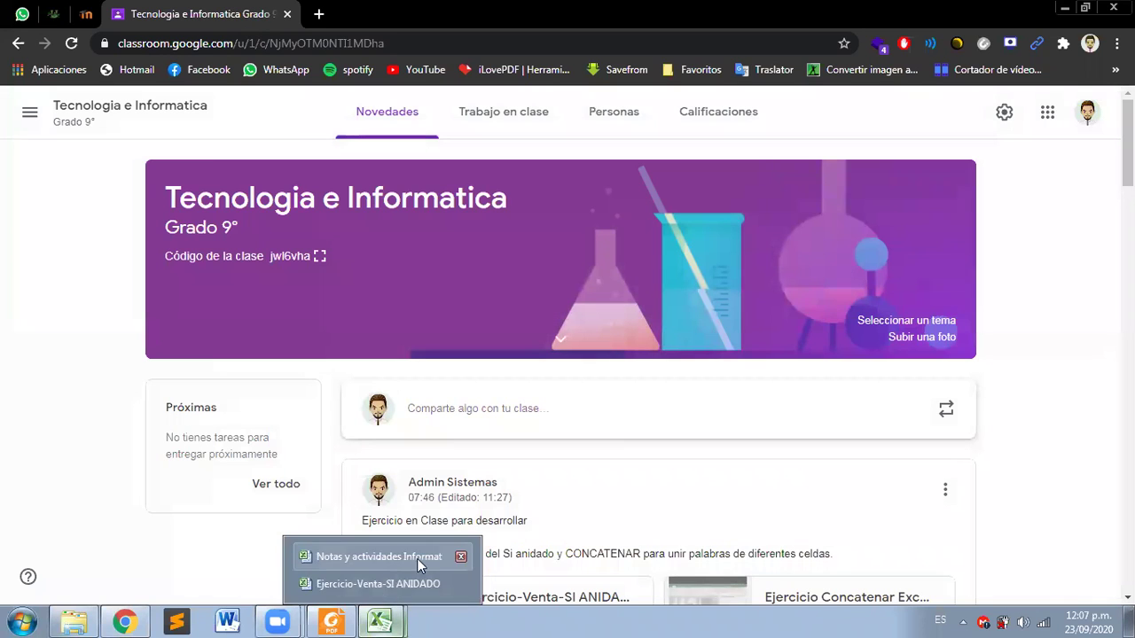
left_click(413, 576)
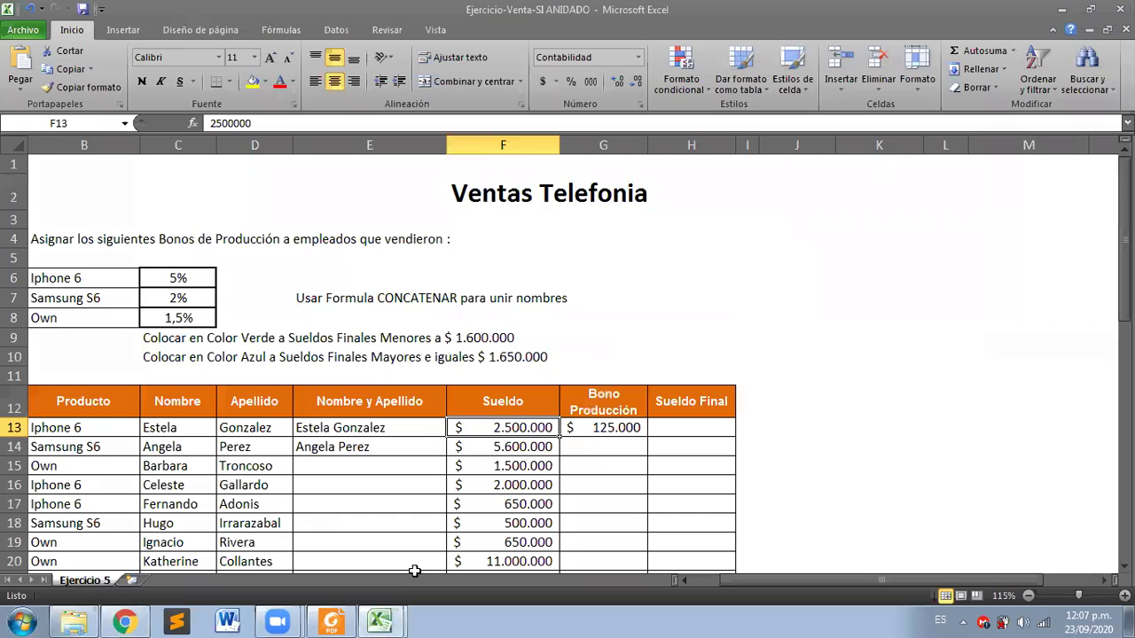
left_click(374, 319)
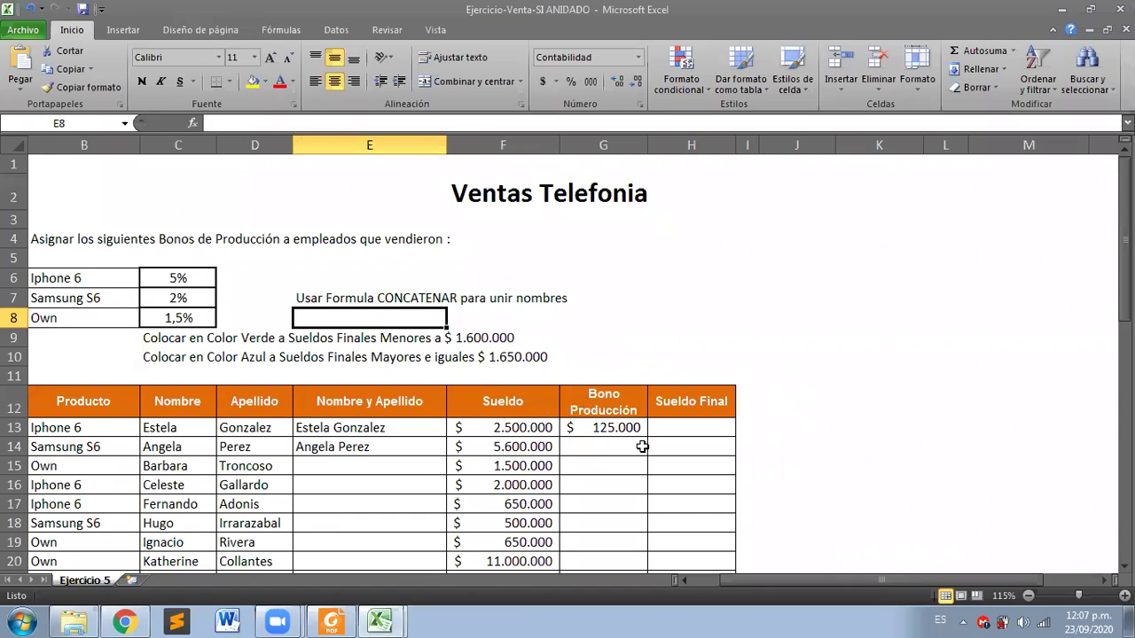
left_click(608, 426)
left_click(40, 186)
left_click(42, 169)
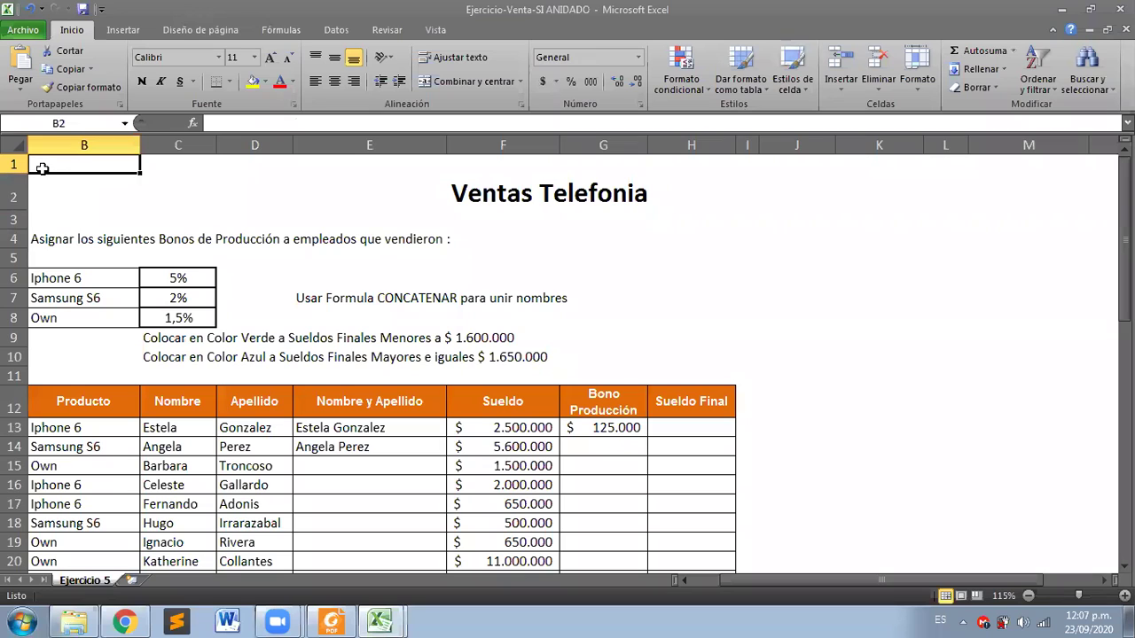
left_click(707, 578)
left_click(37, 166)
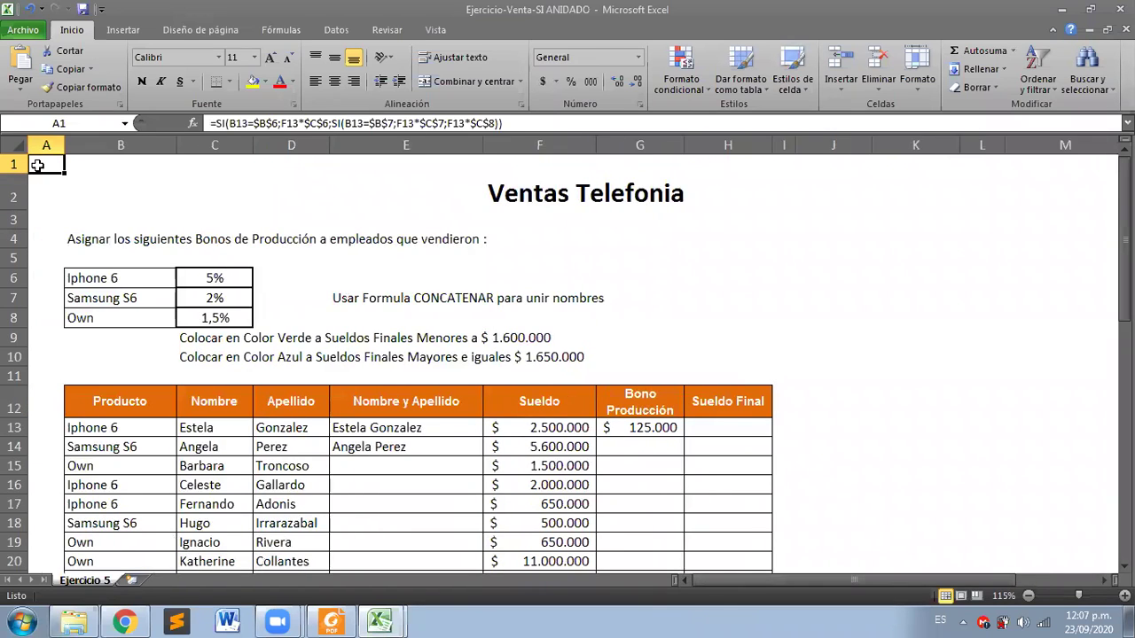
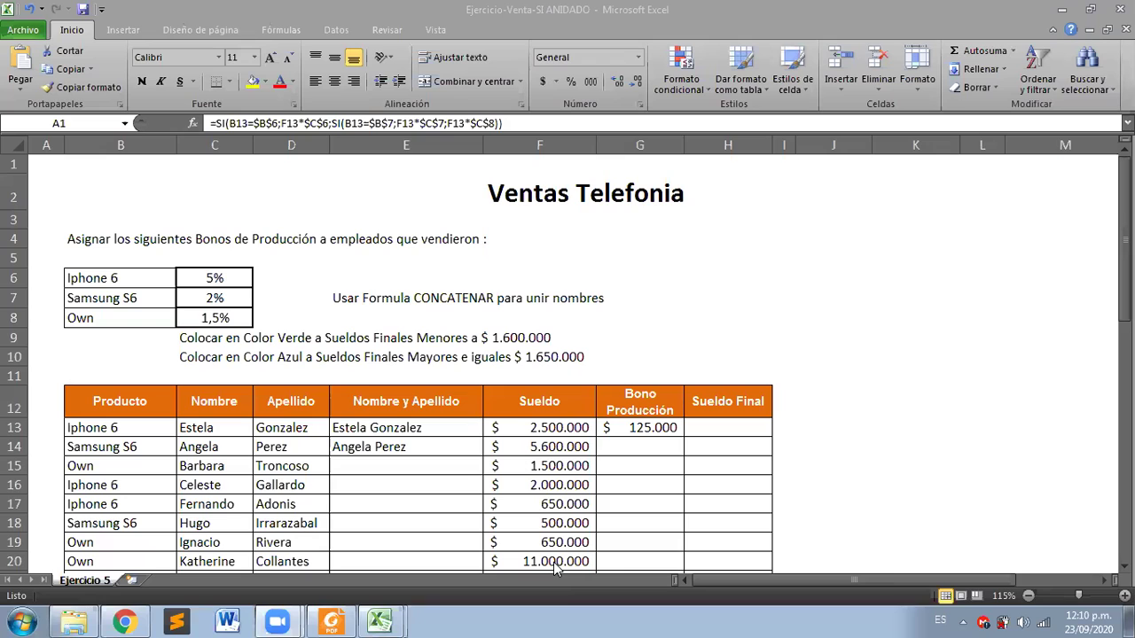
Step: Review the bonus formula in G13, the CONCATENAR formula in E13 and the nested SI formula in A1
left_click(600, 452)
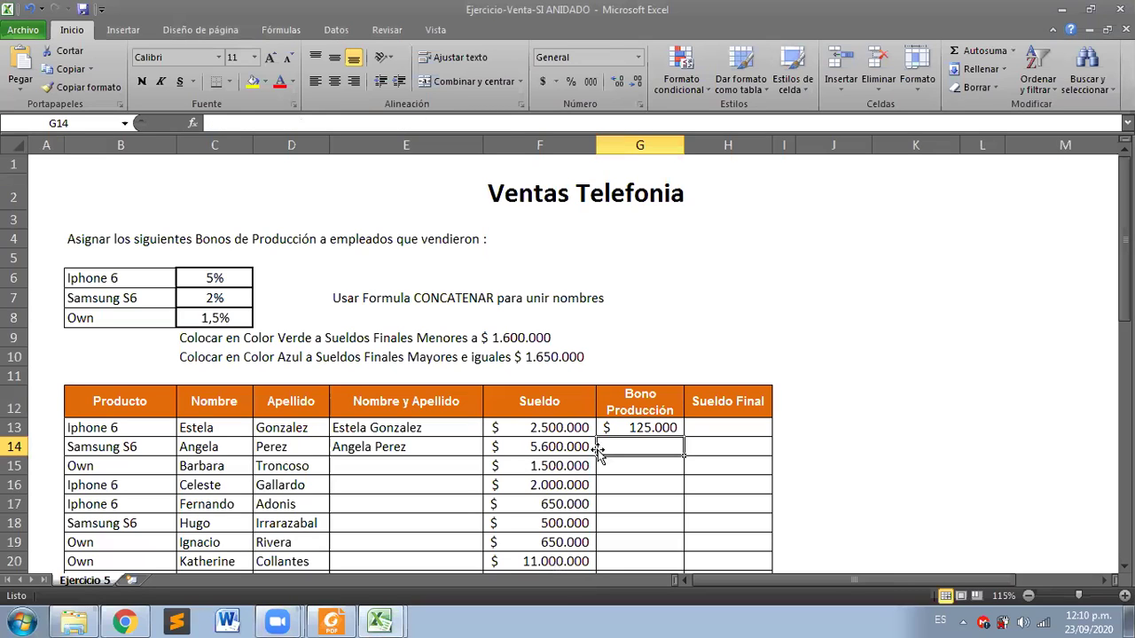
left_click(623, 430)
left_click(141, 620)
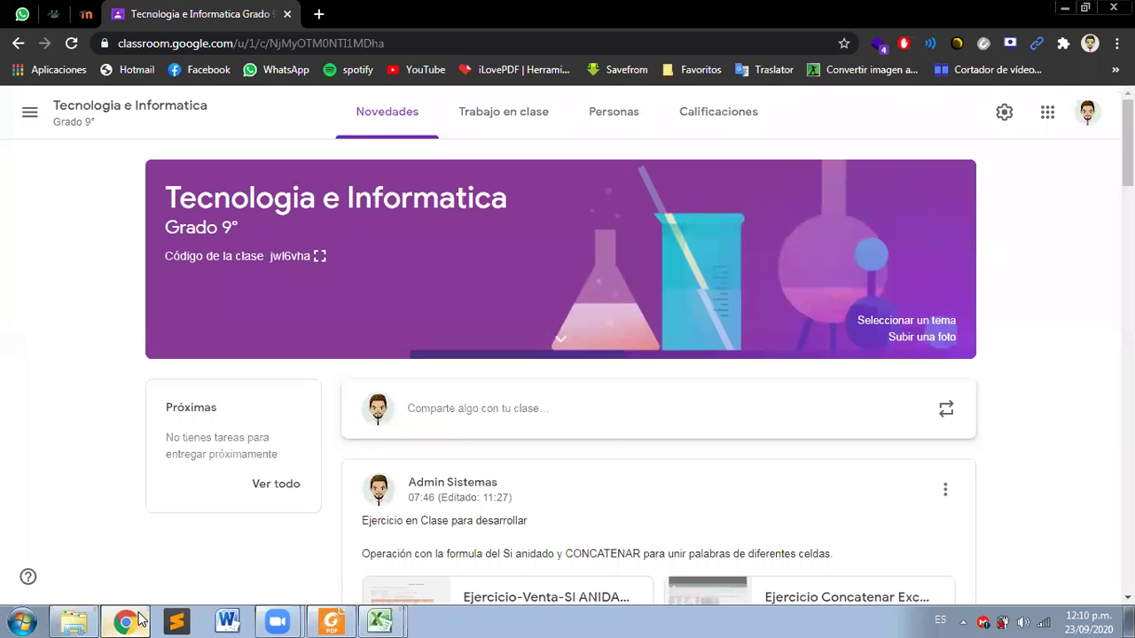
left_click(139, 620)
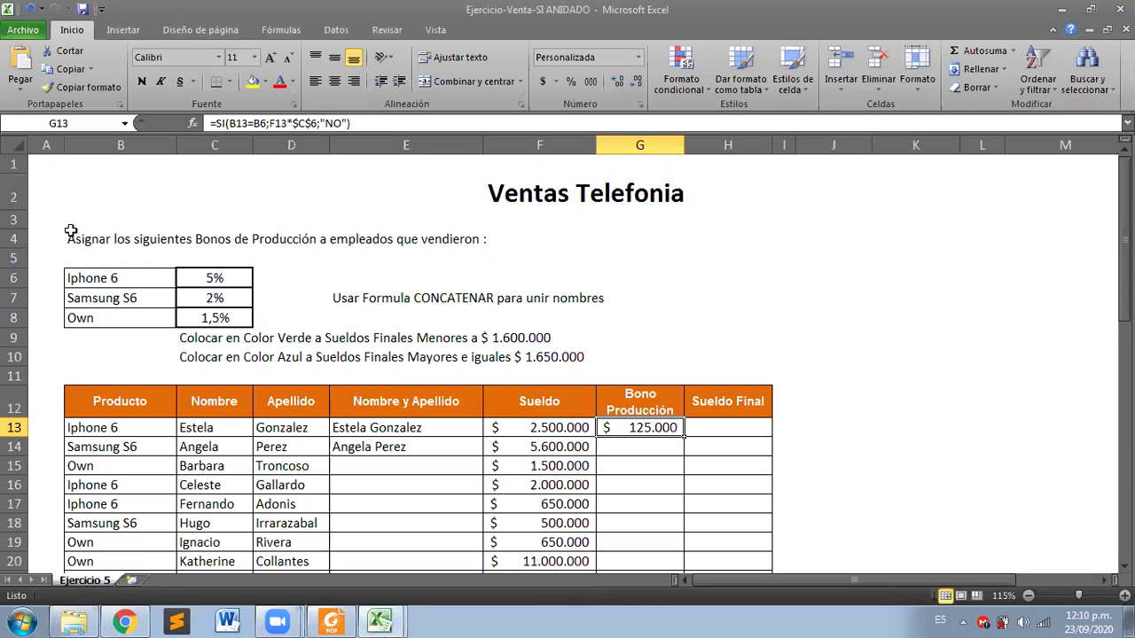
left_click(817, 315)
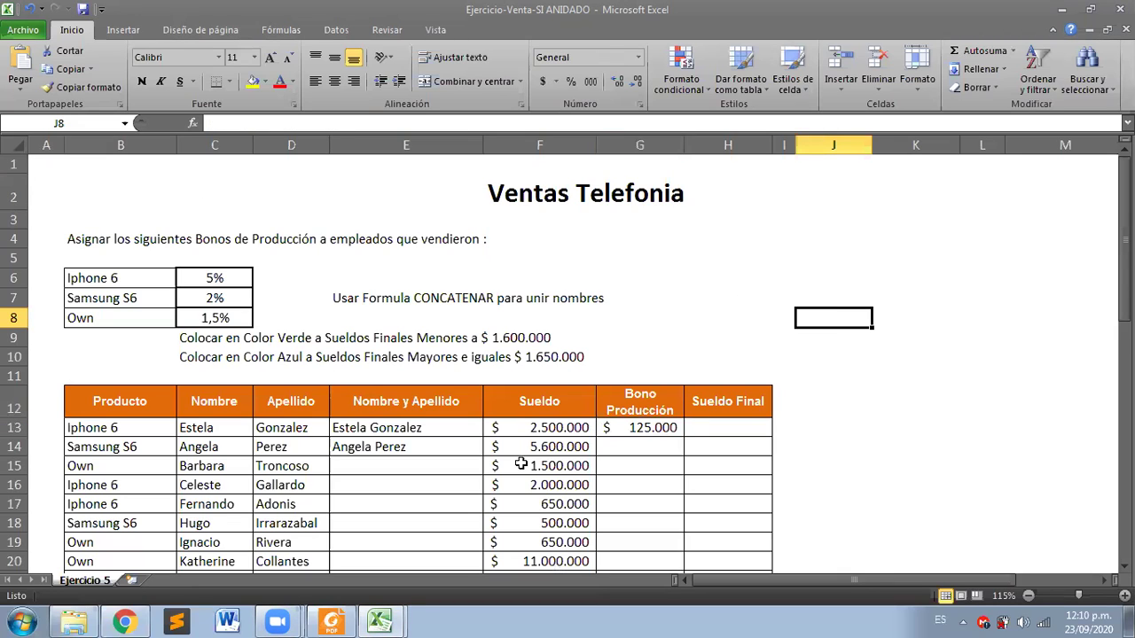
left_click(459, 430)
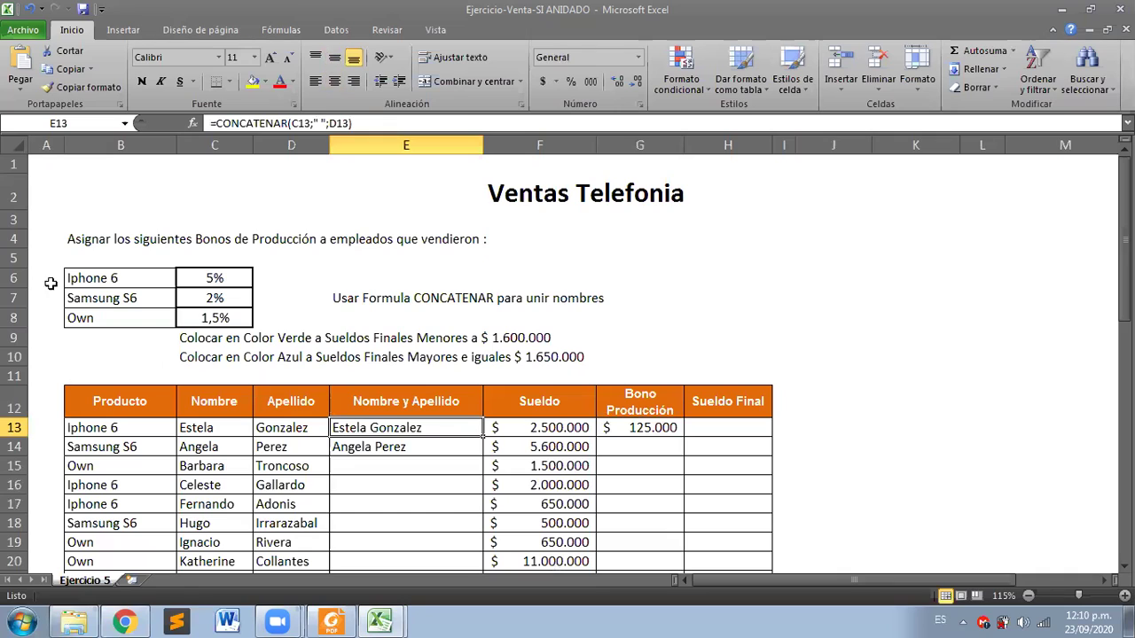
left_click(615, 273)
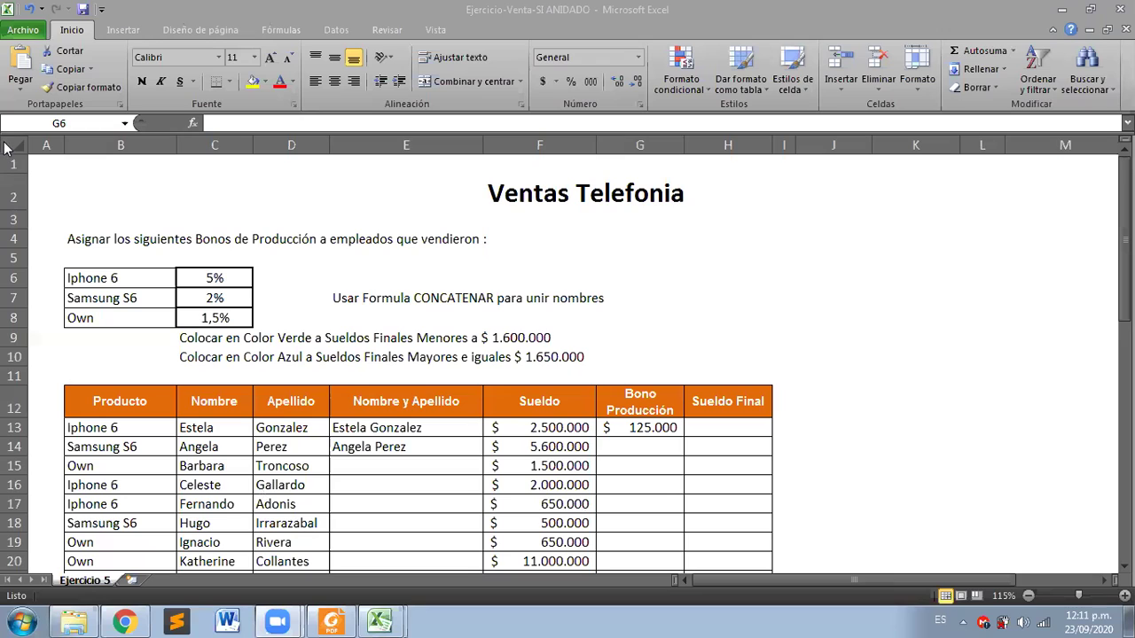
left_click(36, 162)
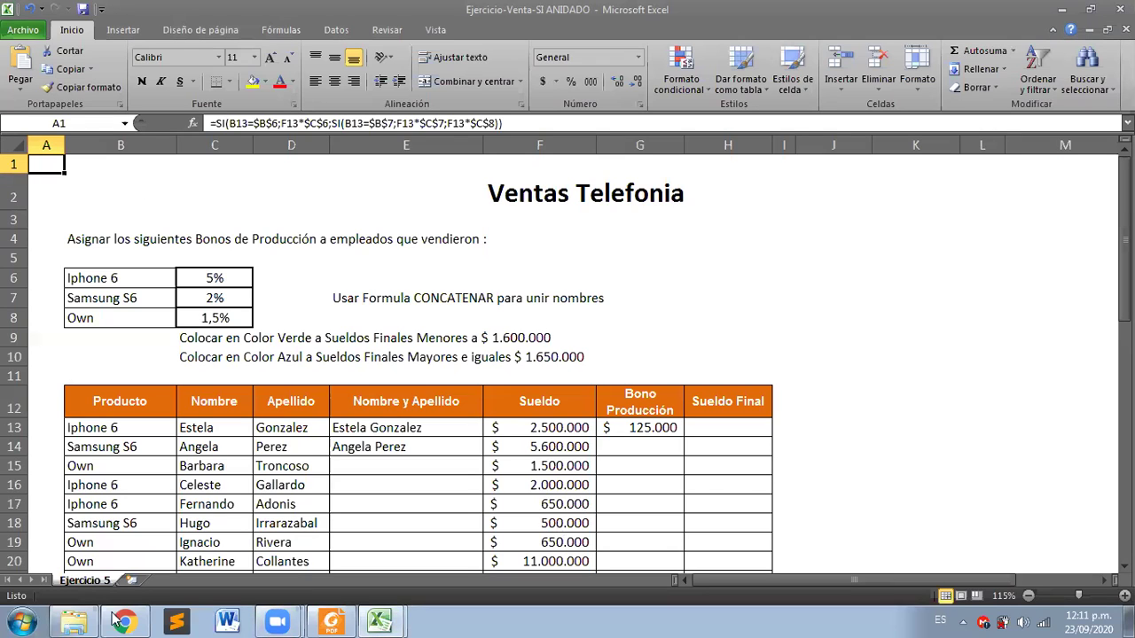
mouse_move(114, 621)
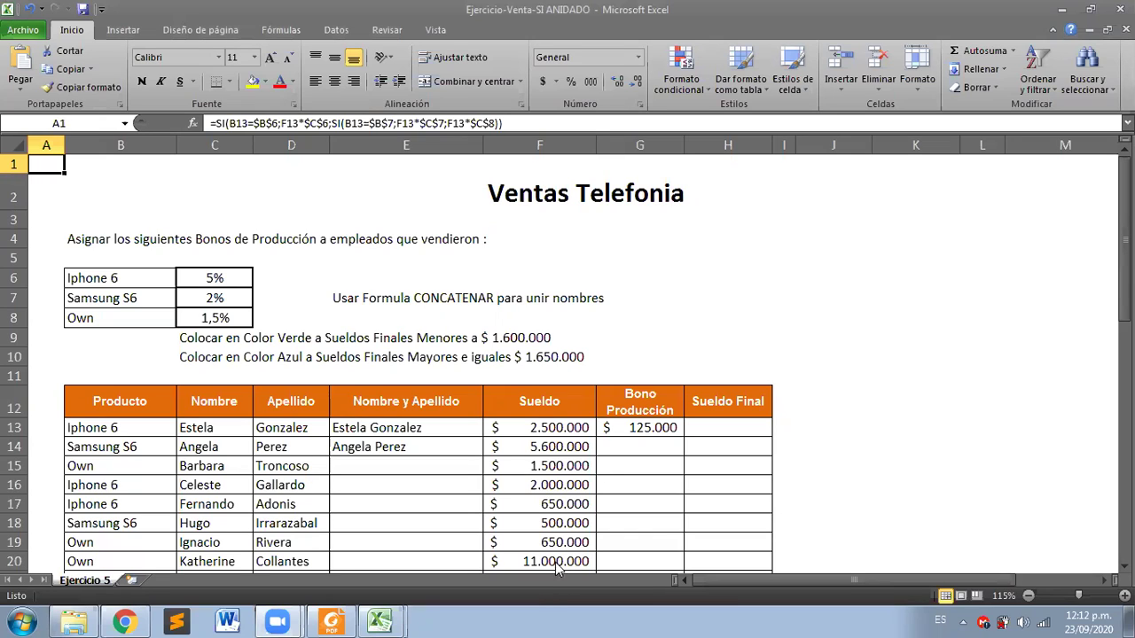
Step: Compare the single SI bonus formula in G13 with the nested SI formula in A1
left_click(701, 300)
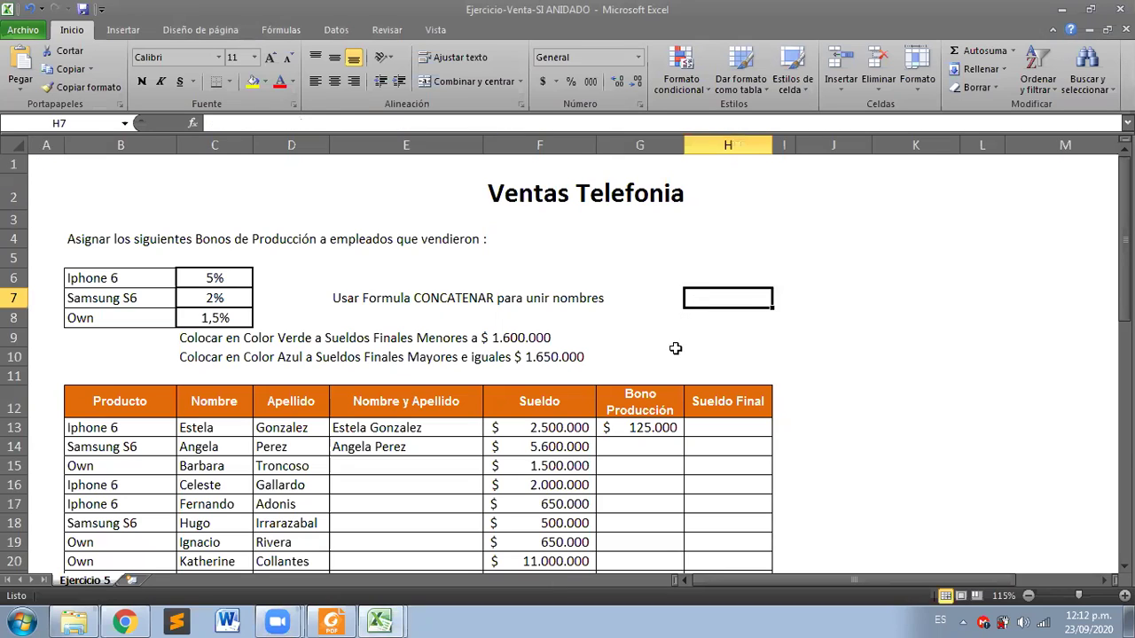
left_click(656, 424)
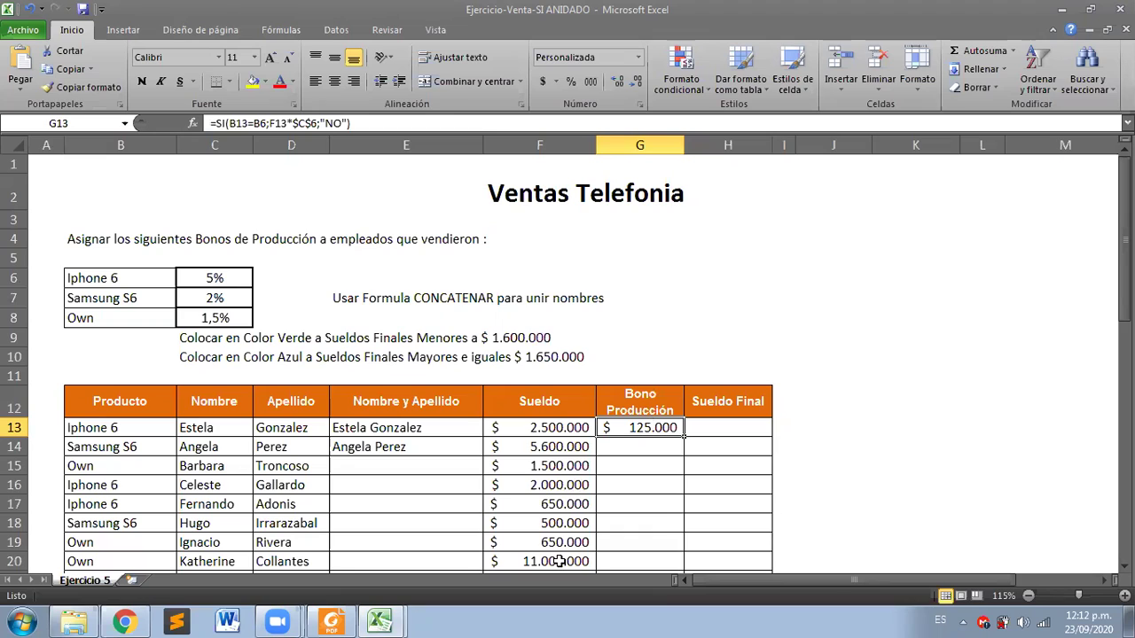
left_click(397, 256)
left_click(233, 202)
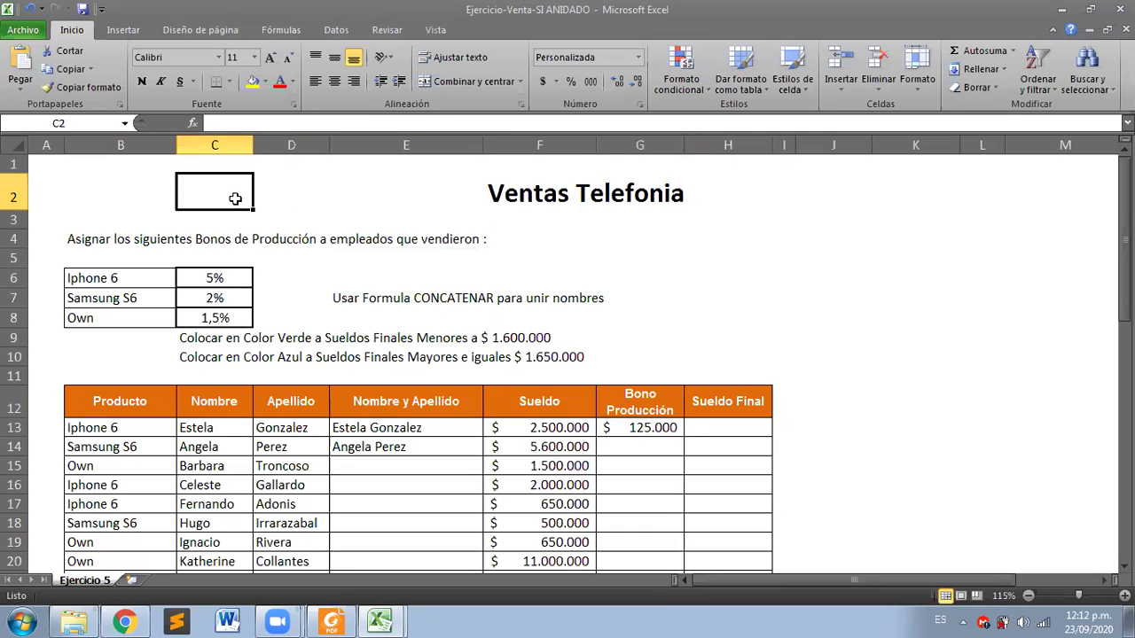
left_click(623, 429)
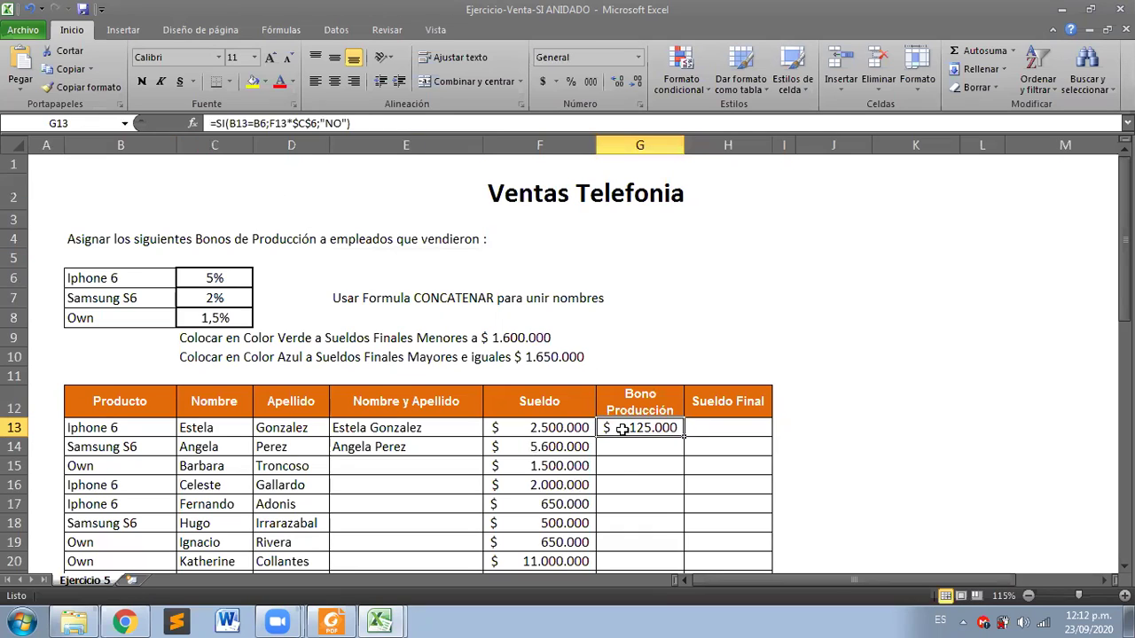
left_click(40, 164)
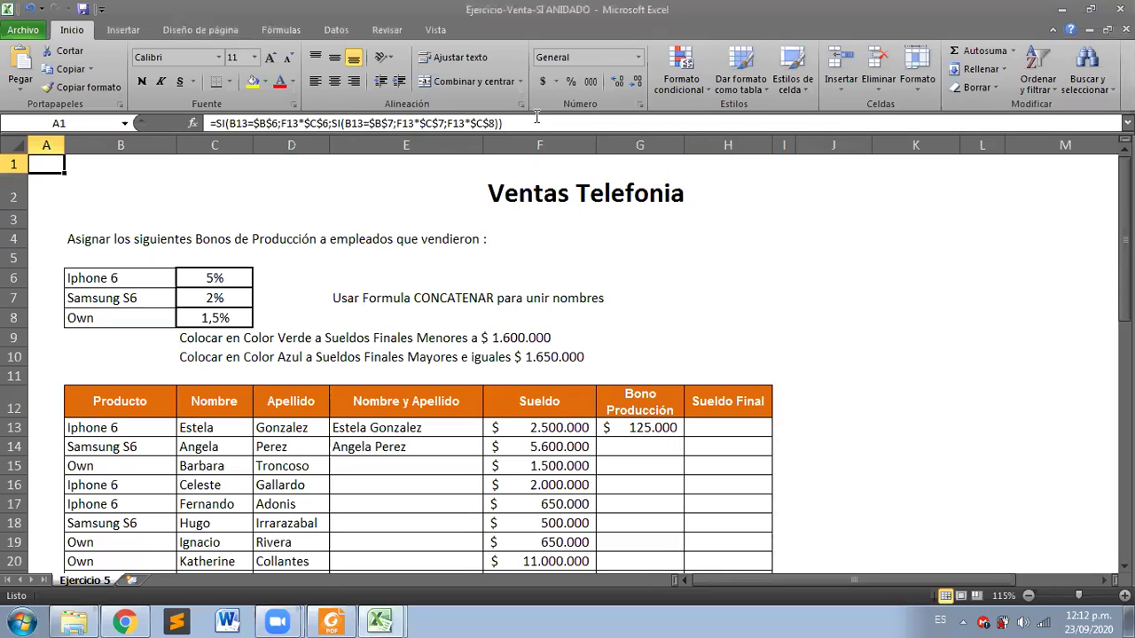
Step: Open A1's formula for editing and highlight the whole formula, pointing out its first test B13=$B$6 and the true value F13*$C$6
left_click(519, 123)
left_click_drag(520, 120, 210, 123)
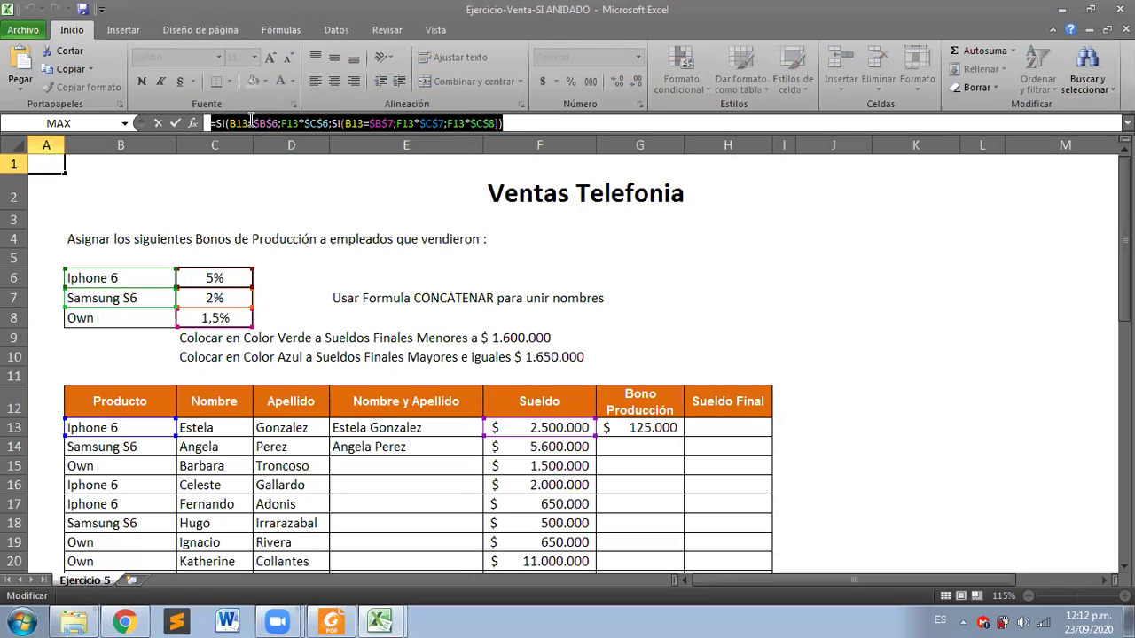
left_click(239, 122)
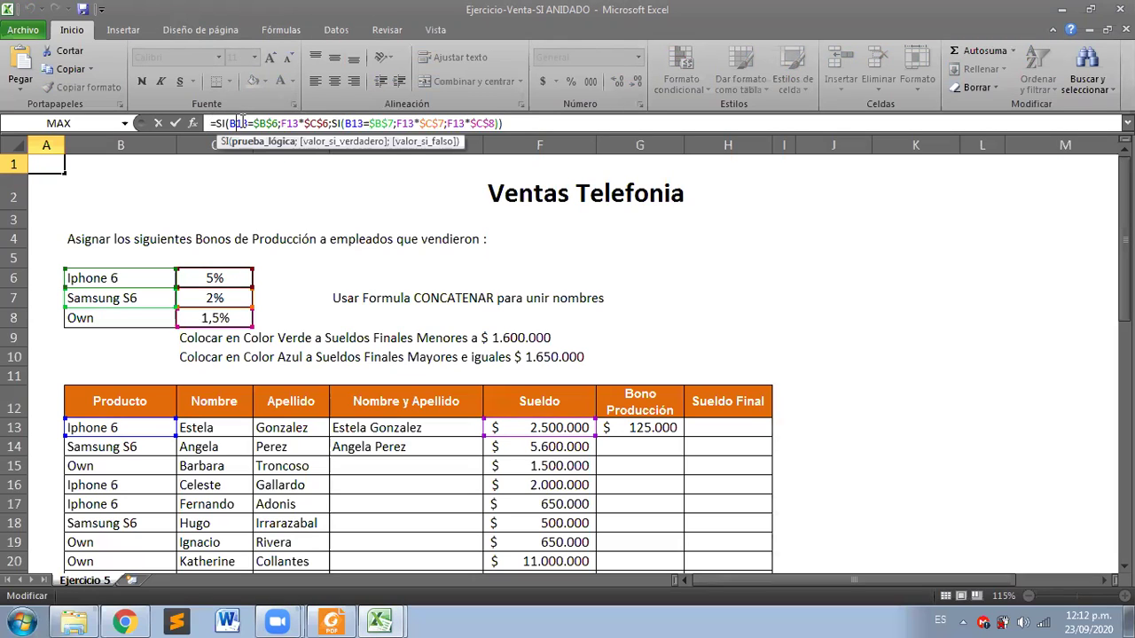
left_click(264, 122)
left_click_drag(281, 124, 328, 123)
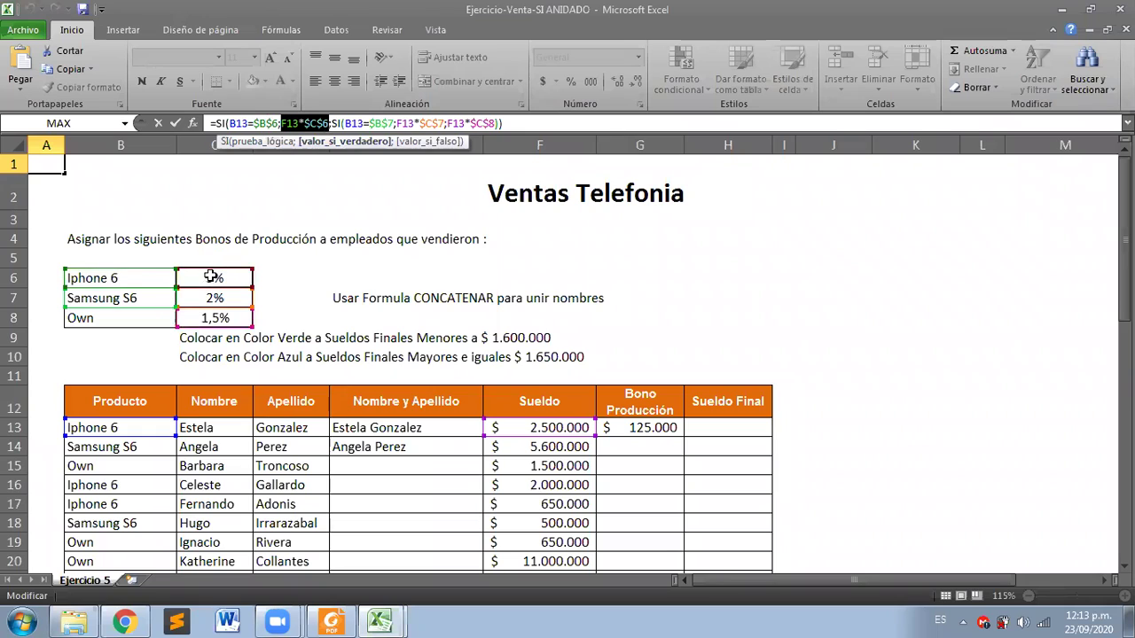
Step: Highlight the nested SI test B13=$B$7 in A1's formula and its true value F13*$C$7
left_click(331, 123)
left_click_drag(331, 123, 364, 123)
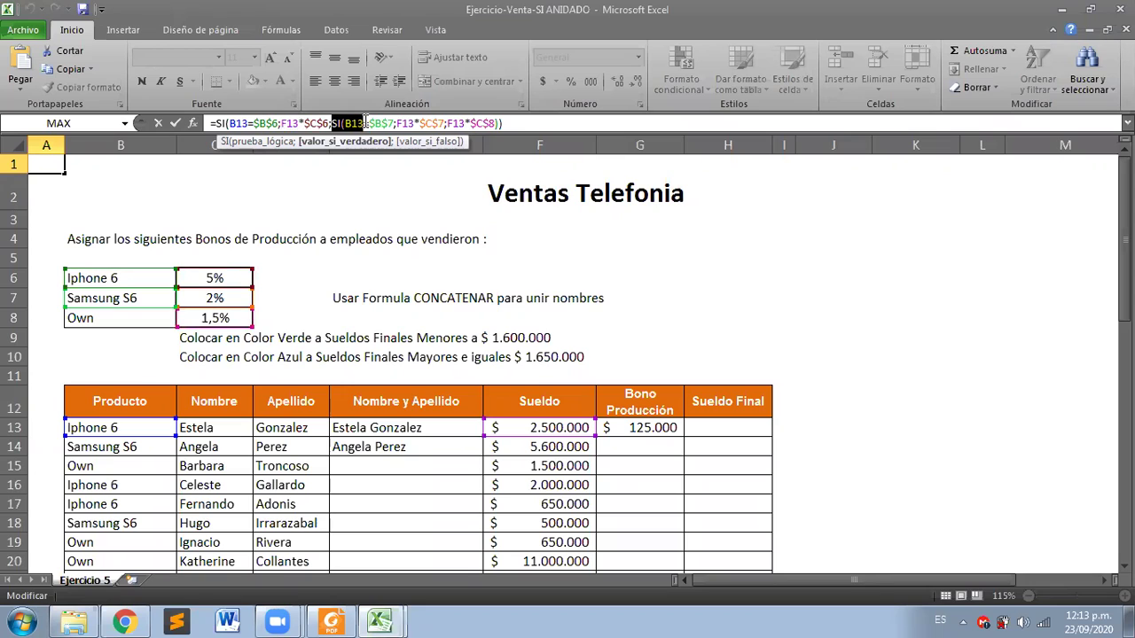
left_click_drag(365, 122, 393, 123)
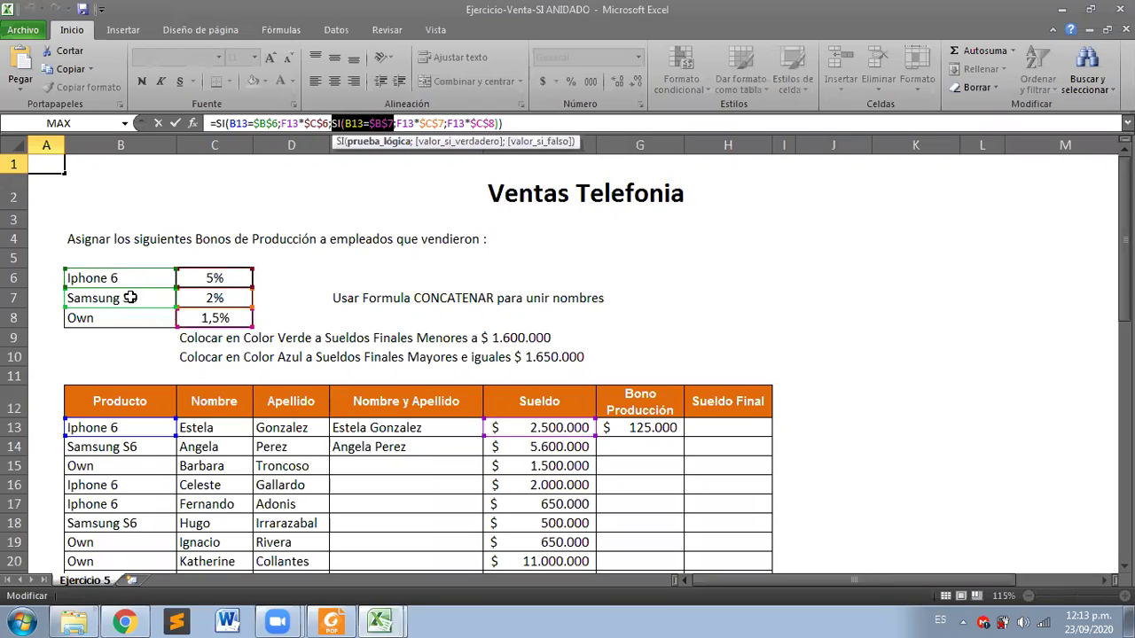
left_click(406, 123)
left_click_drag(406, 123, 445, 123)
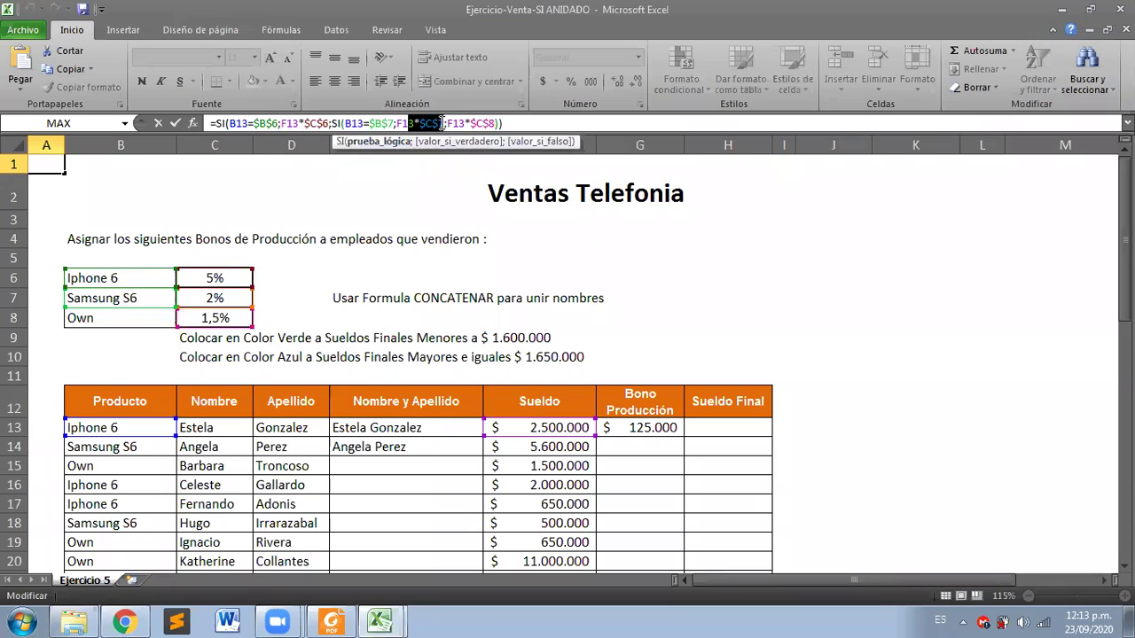